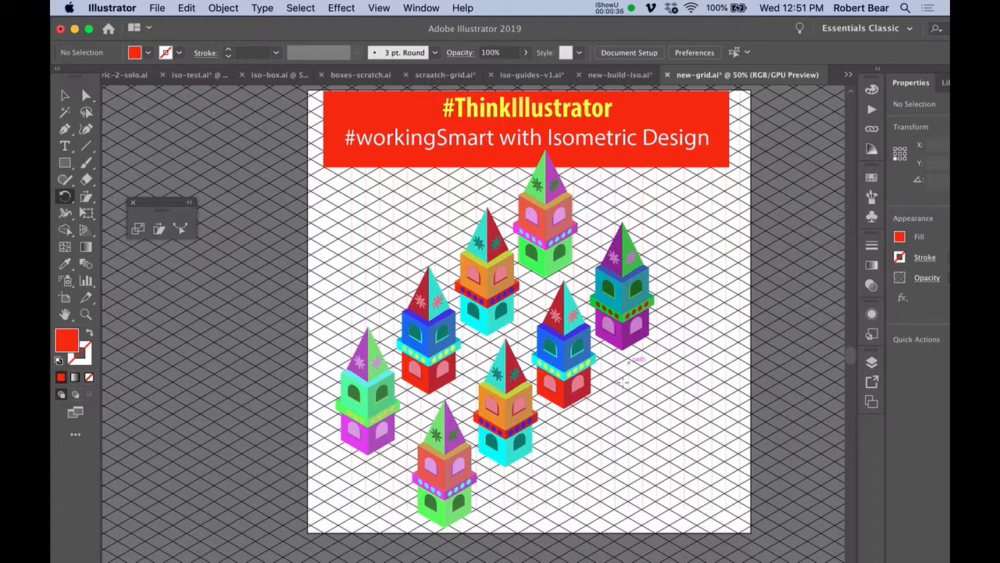
Step: Draw a red square in the empty area of the artboard to the right of the towers
click(693, 459)
key(m)
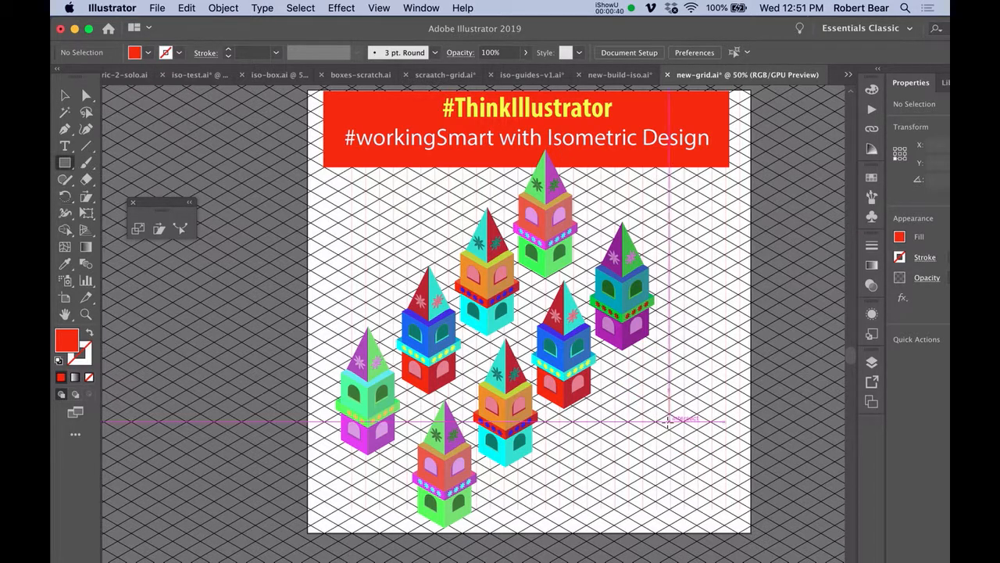
drag(613, 398, 696, 482)
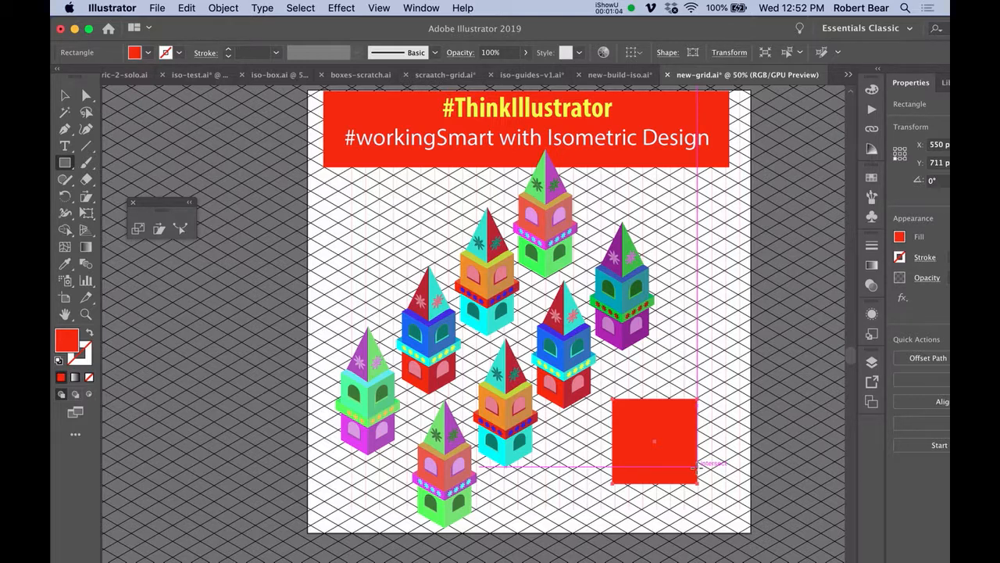
Step: Scale the red square non-uniformly to 100% horizontally and 86.604% vertically
key(s)
key(Return)
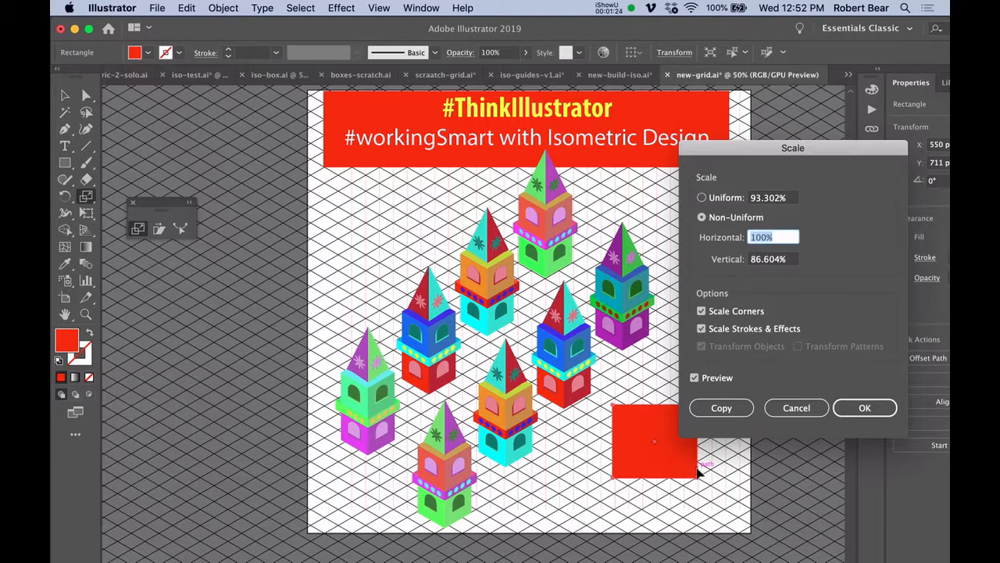
key(Return)
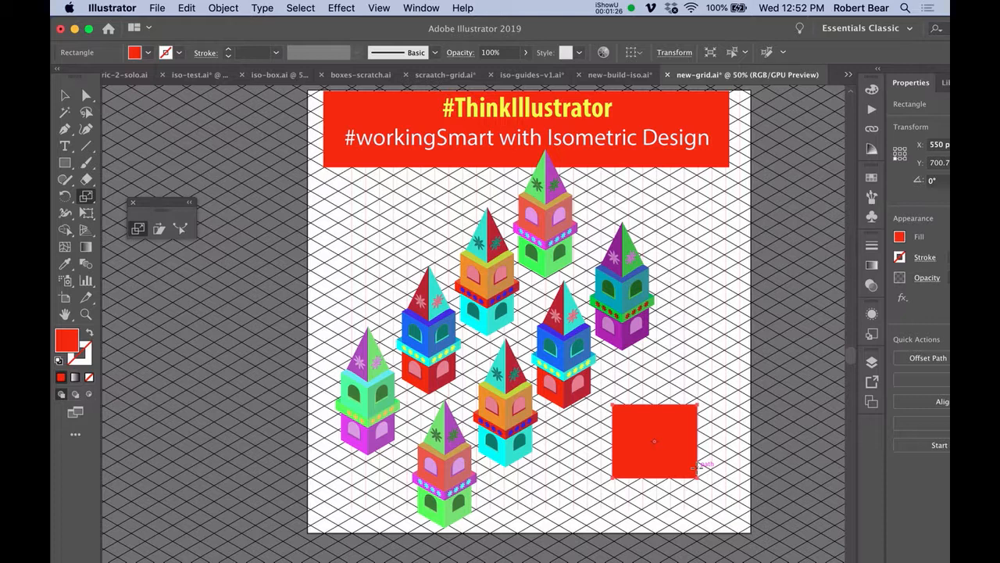
Step: Shear the scaled red rectangle by 30° along the horizontal axis, checking the change with an undo and redo
click(160, 231)
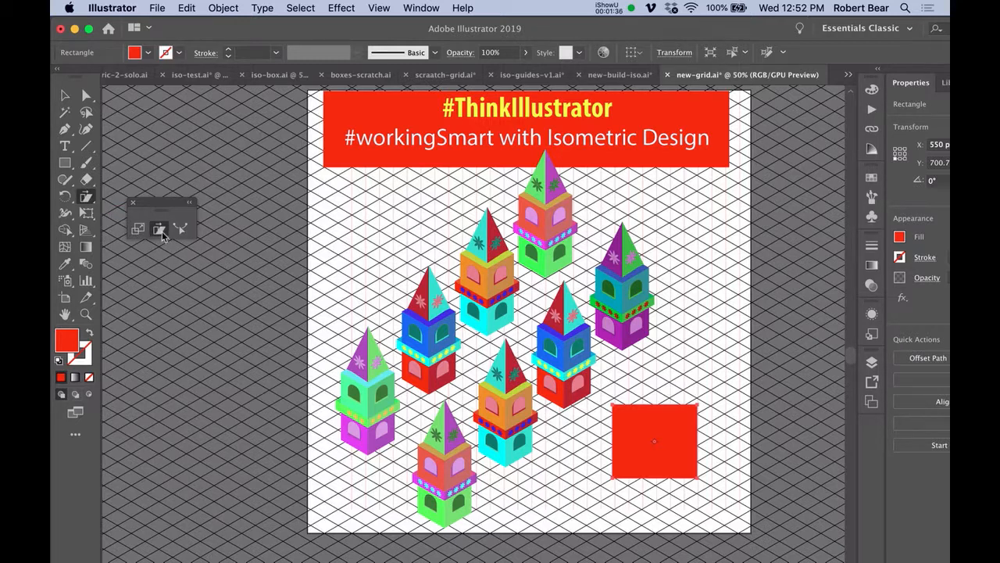
double_click(160, 232)
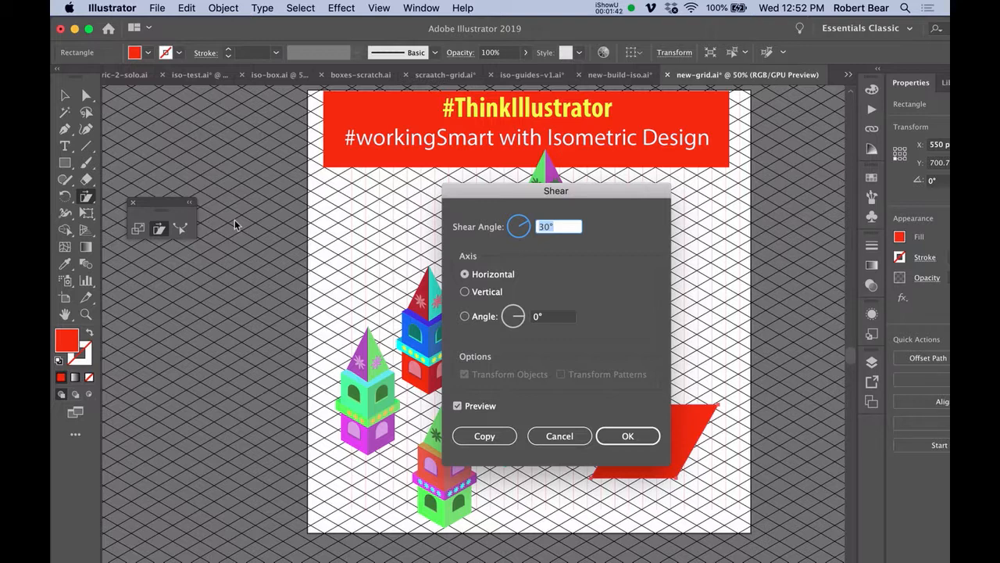
key(Return)
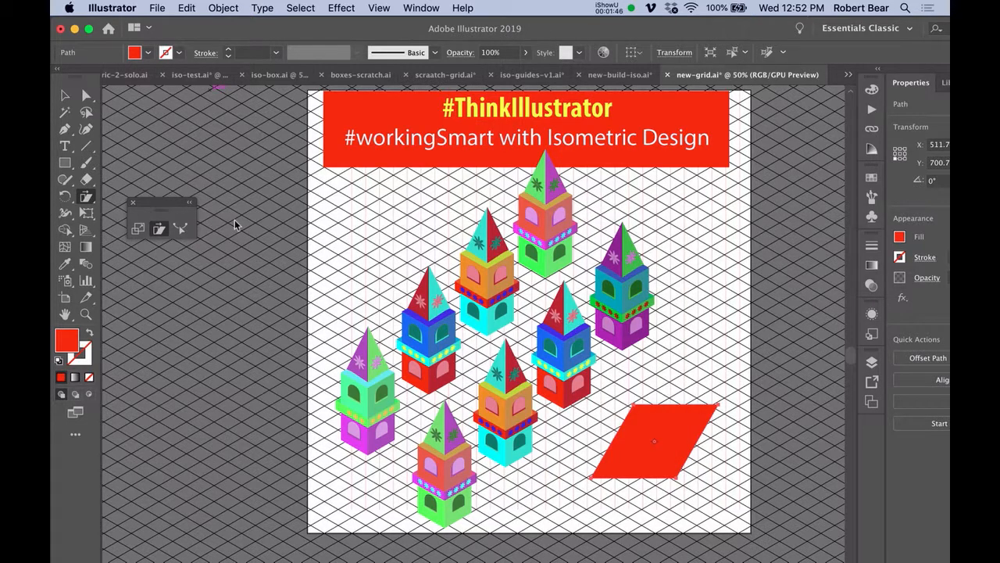
key(super+z)
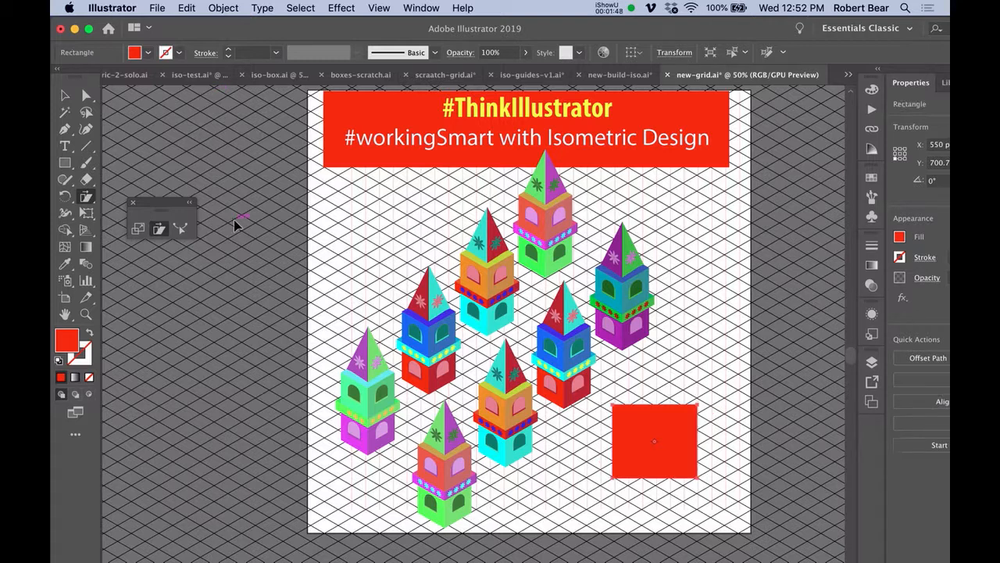
key(super+shift+z)
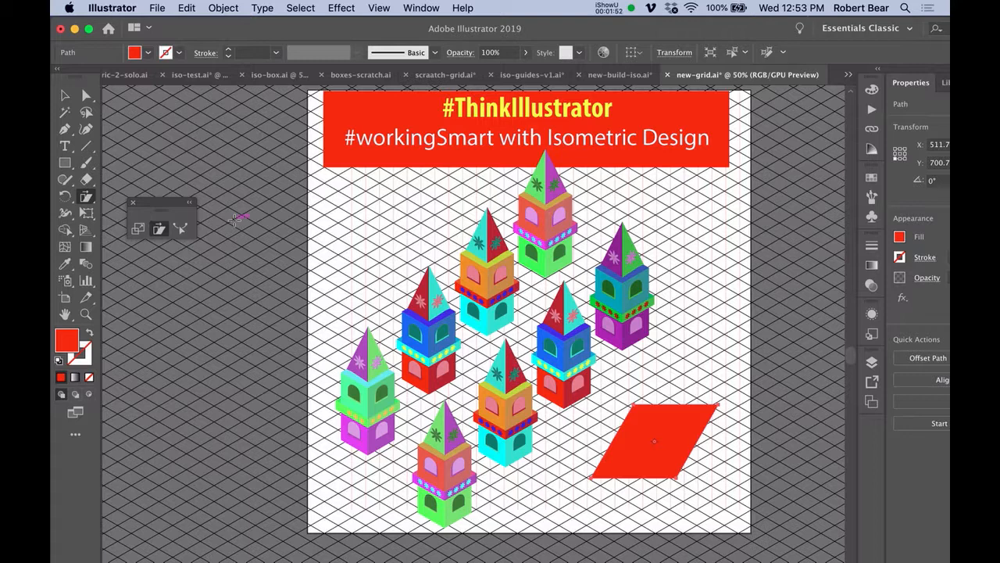
Step: Rotate the sheared red shape by -30° to lay it on the isometric floor plane
key(e)
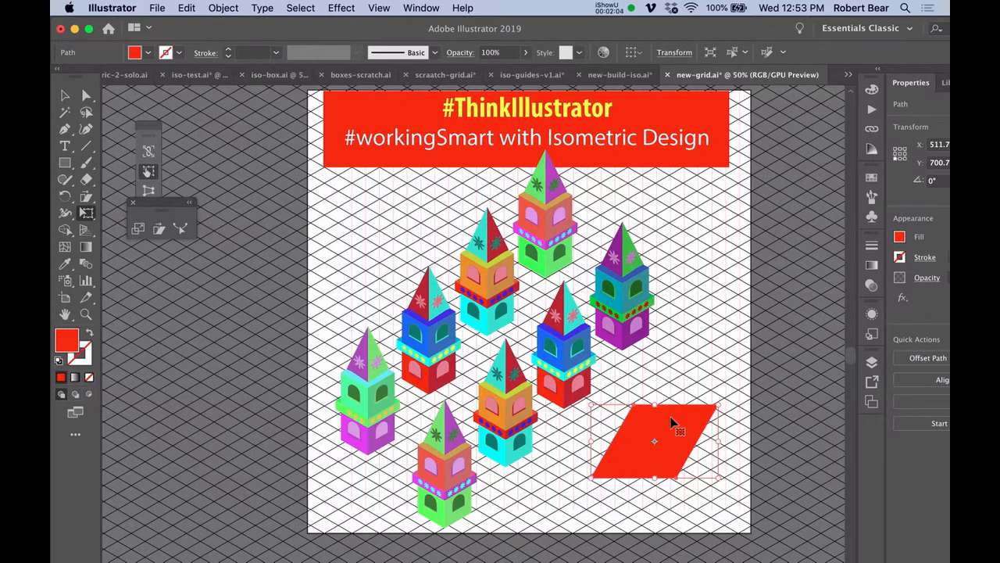
key(r)
key(Return)
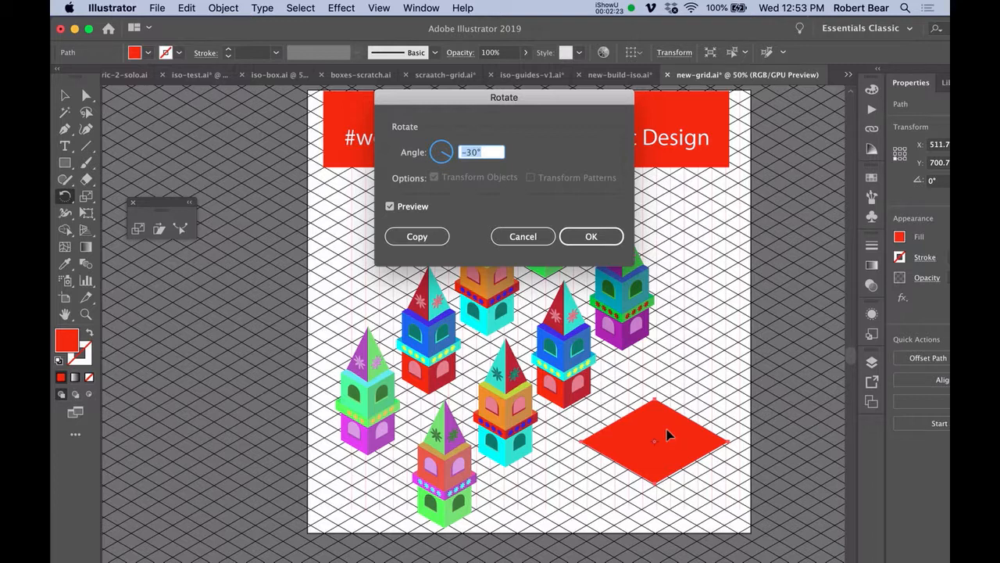
key(Return)
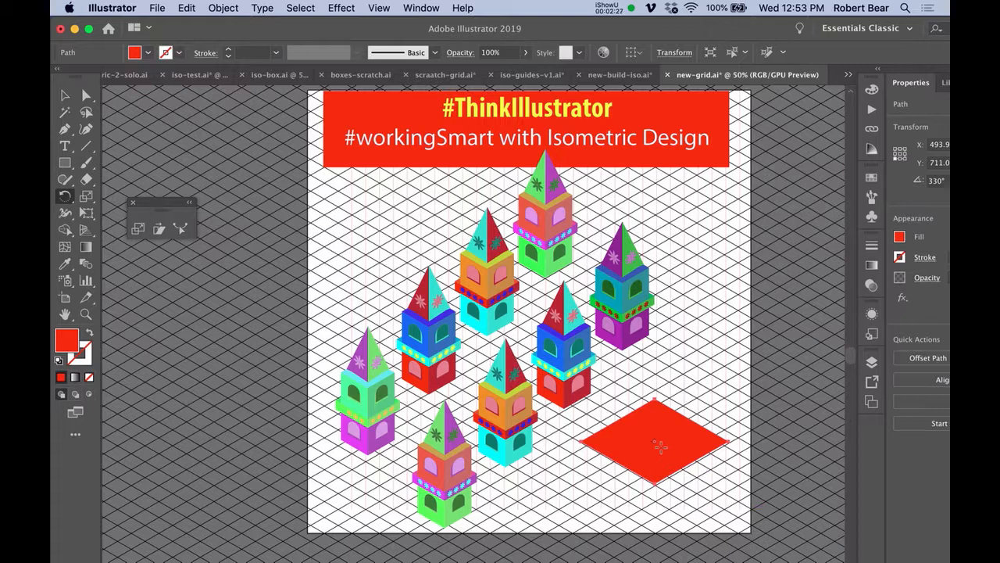
Step: Shift the red diamond slightly up and to the left, and delete it
drag(657, 441, 641, 426)
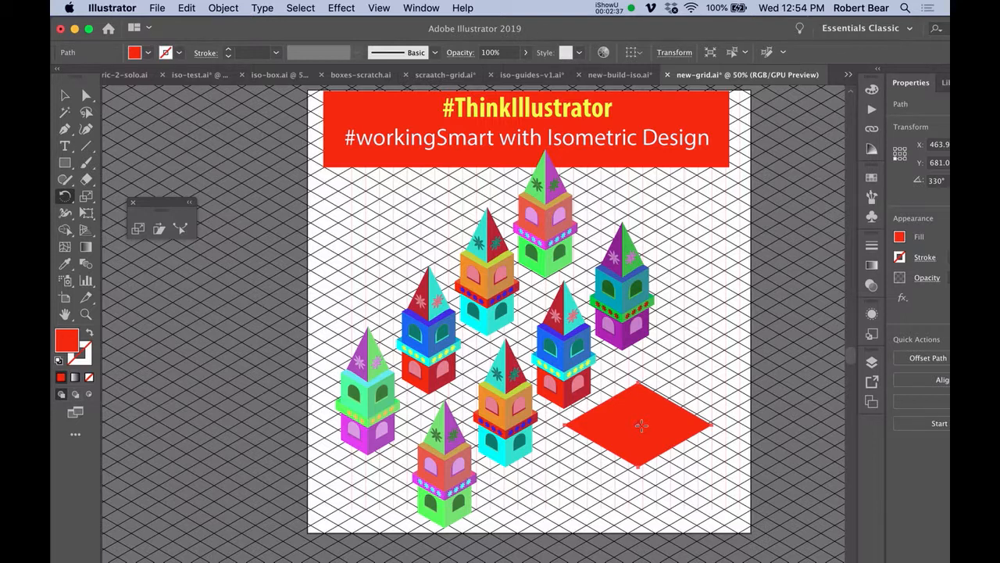
key(Delete)
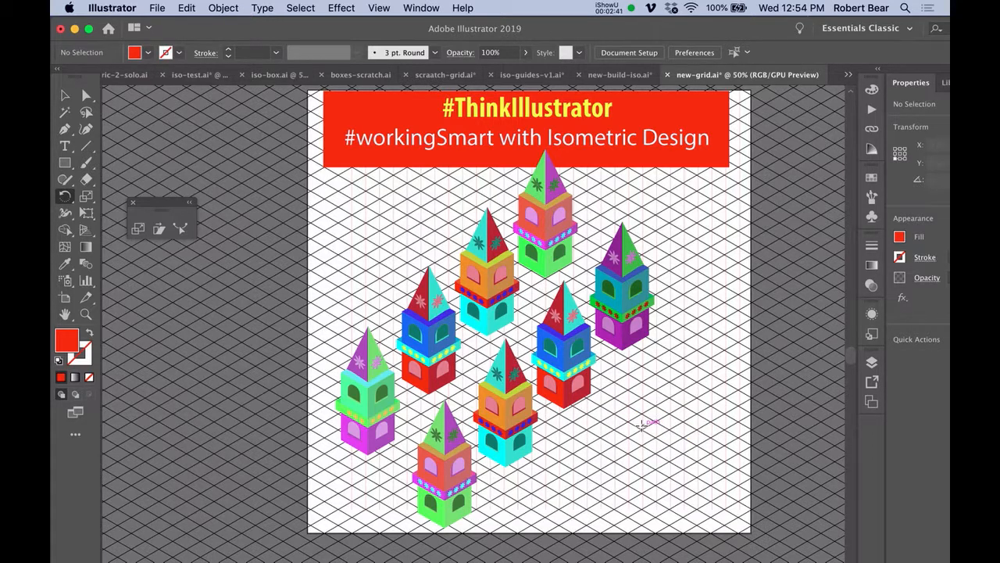
Step: Show the list of recorded actions and switch to the Rectangle tool
click(408, 7)
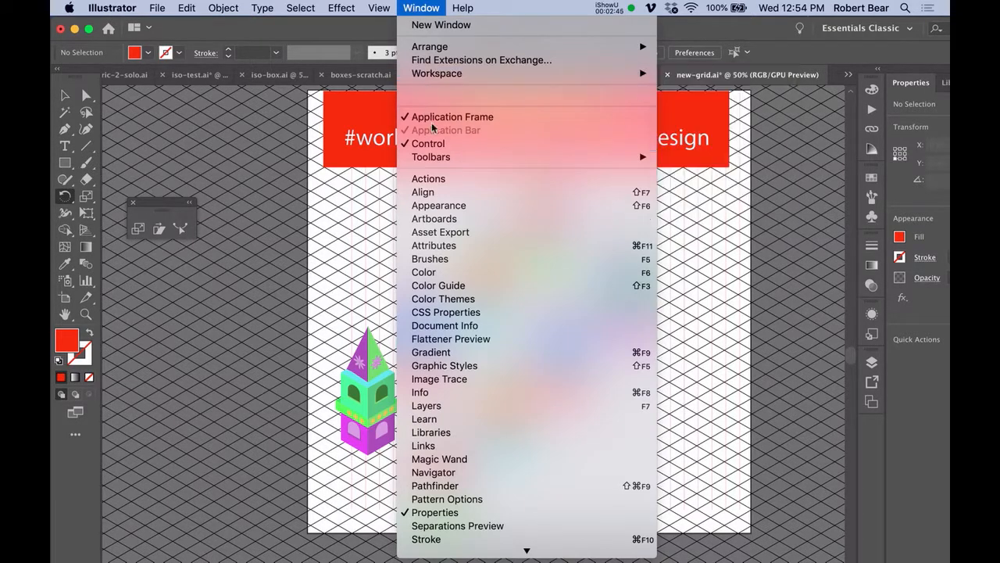
click(435, 178)
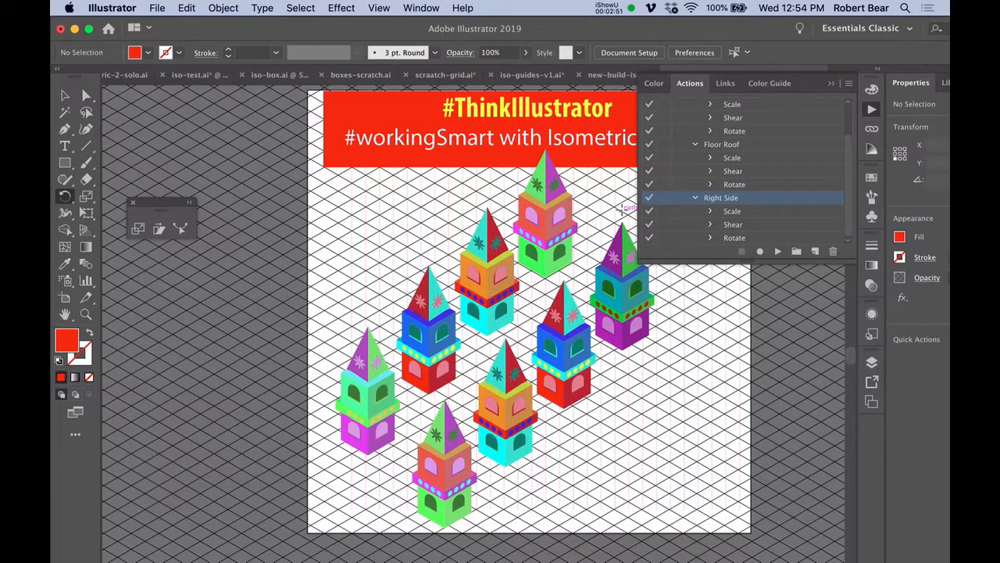
key(m)
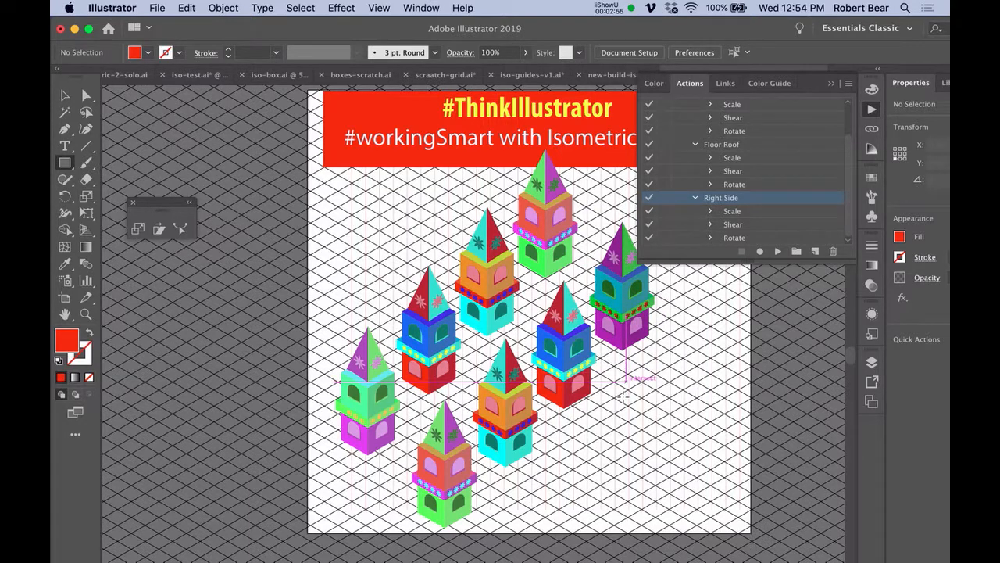
drag(623, 396, 704, 477)
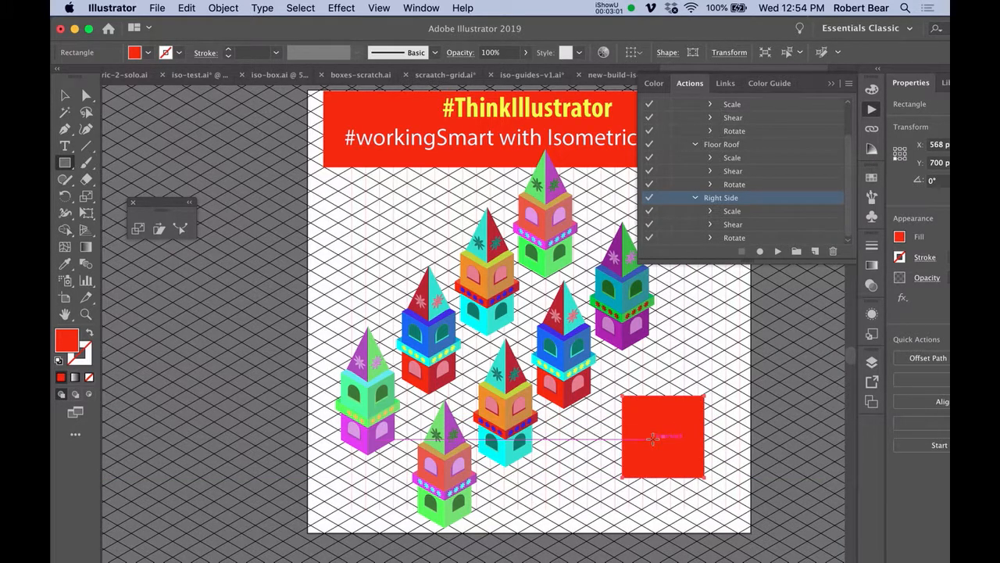
drag(649, 458, 591, 474)
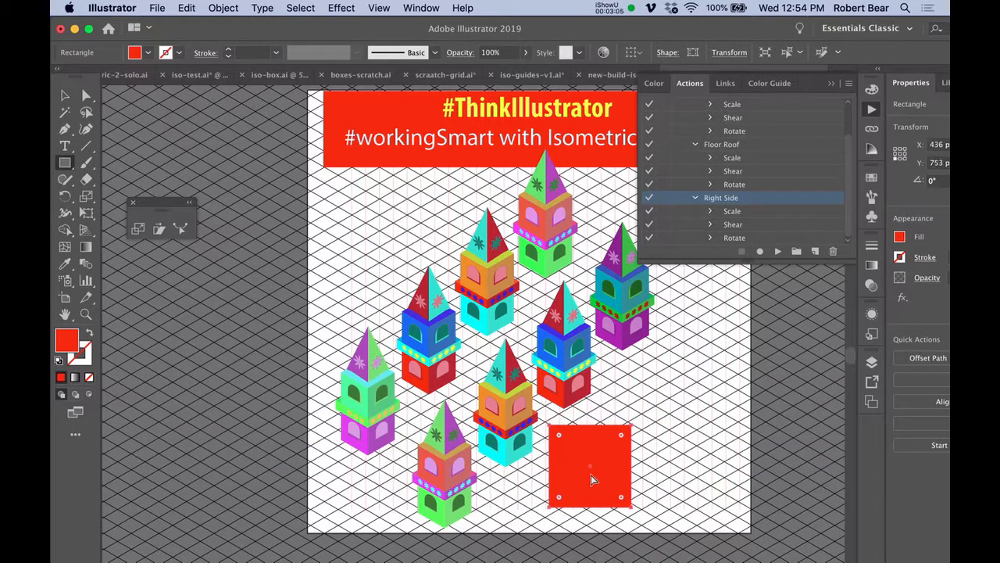
key(Delete)
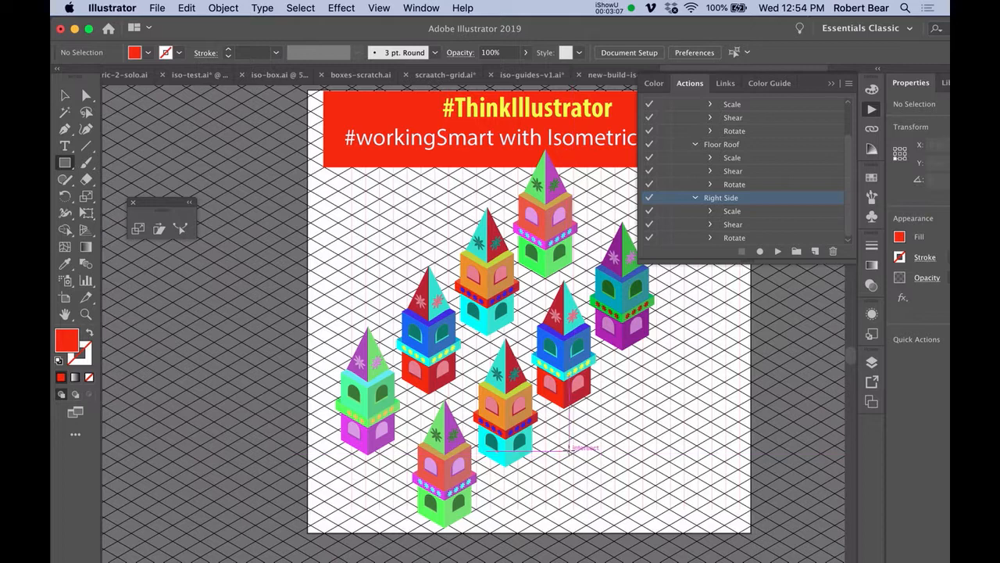
Step: Draw a small red square with a copy beside it, and color the copy dark green sampled from a tower roof's flower
drag(562, 450, 634, 478)
key(i)
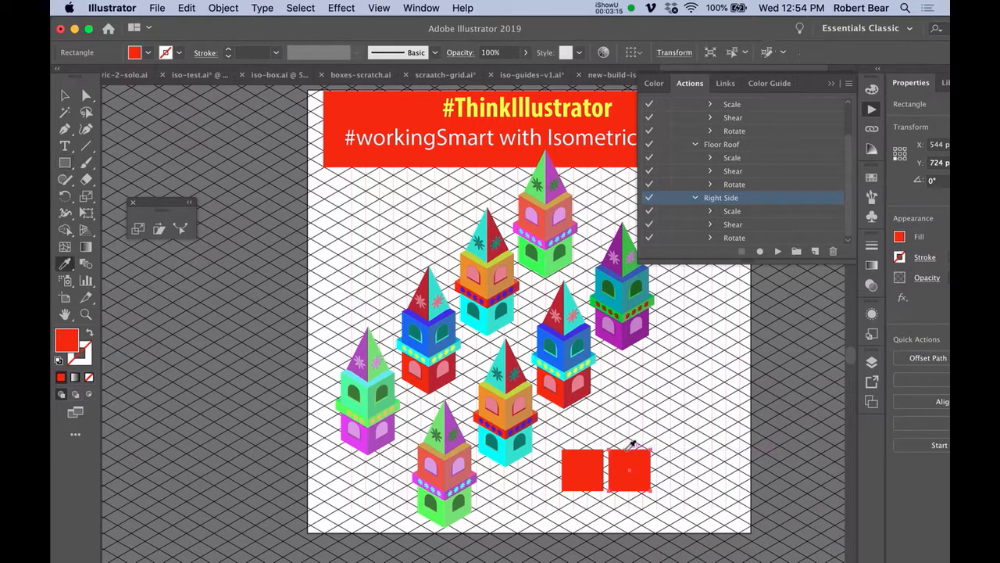
click(500, 366)
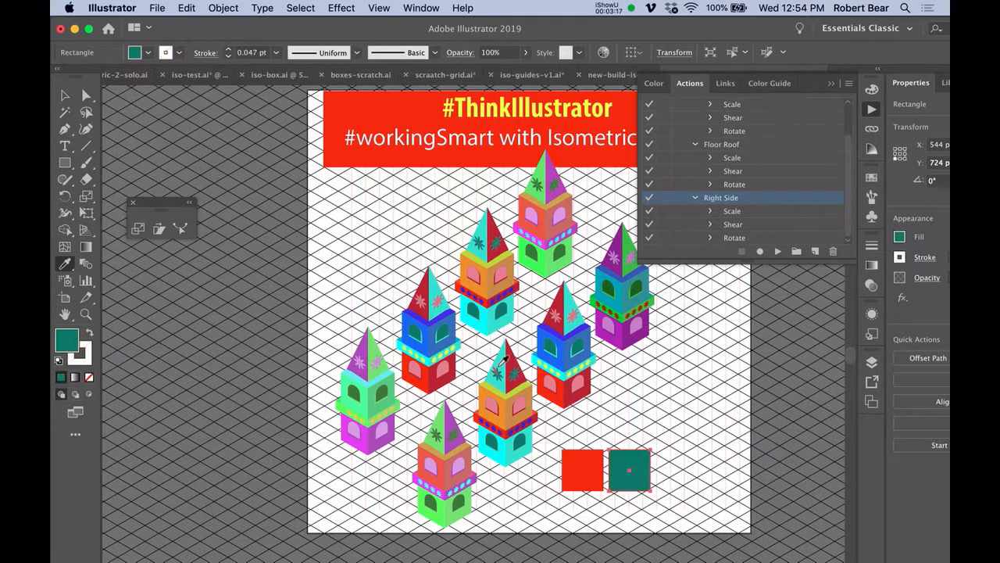
Step: Repeat the duplication to add a third square, and fill it with the blue sampled from a tower's right wall
key(super)
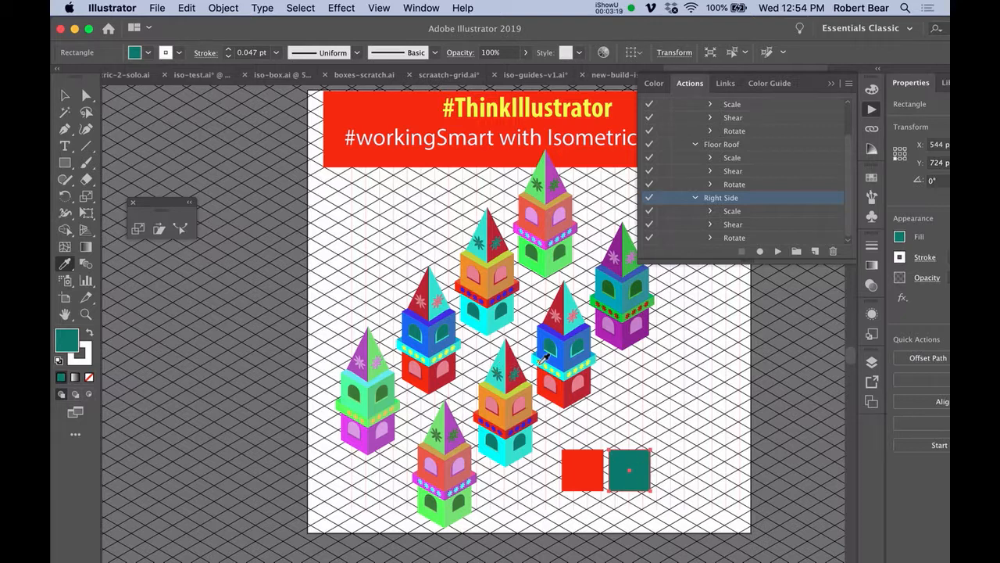
key(super+d)
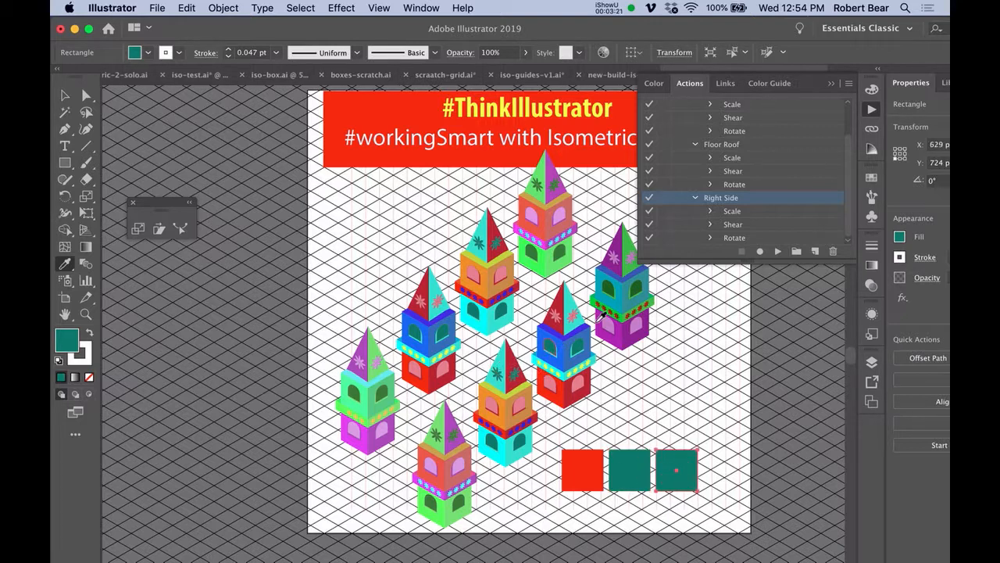
click(578, 332)
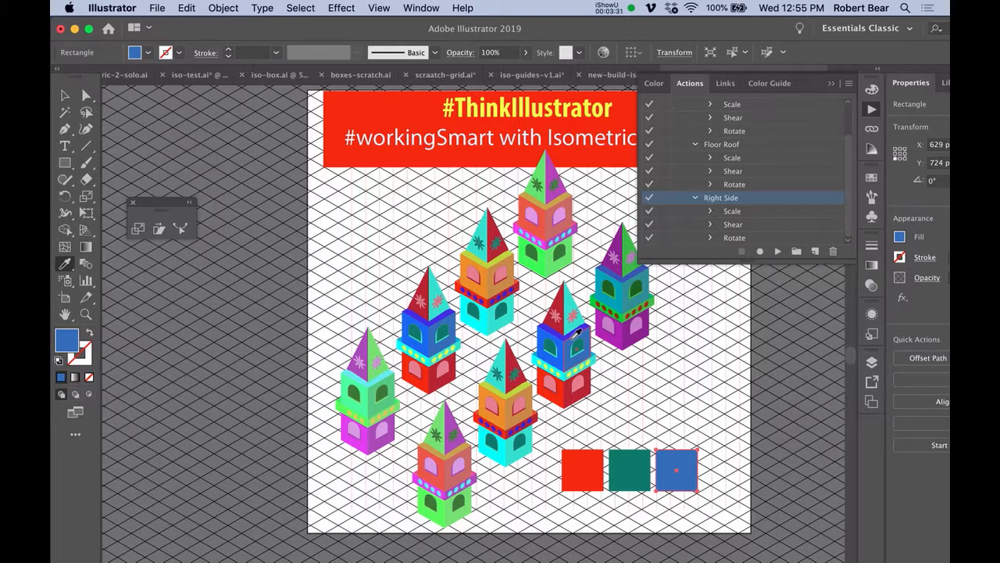
Step: Run the recorded Right Side action on the blue square
key(a)
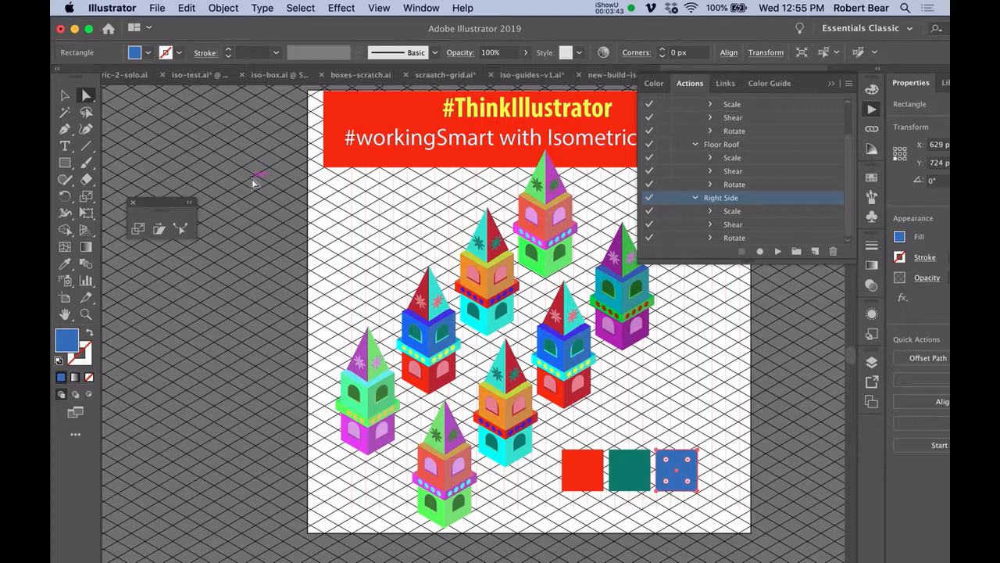
key(m)
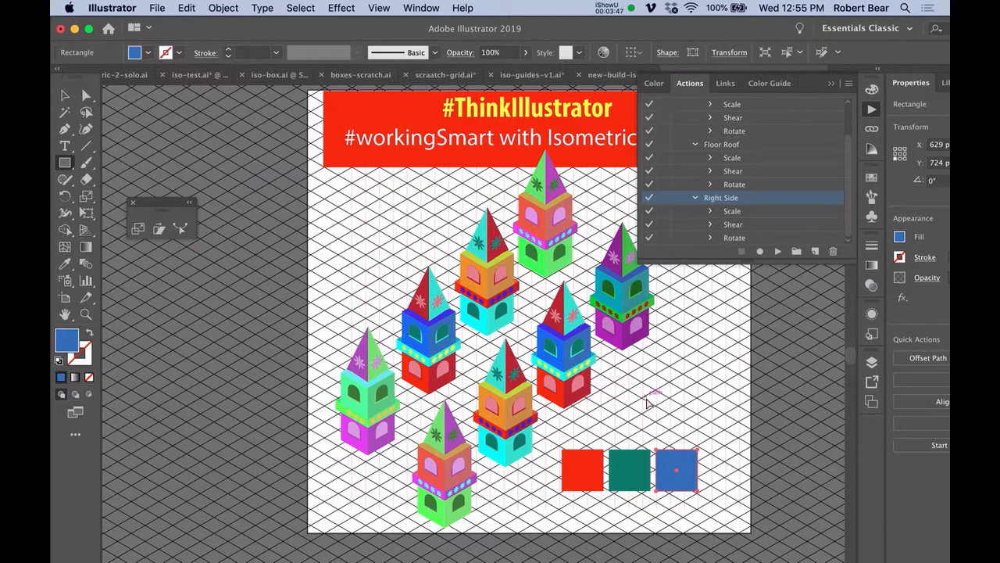
key(super+shift+a)
super+click(672, 464)
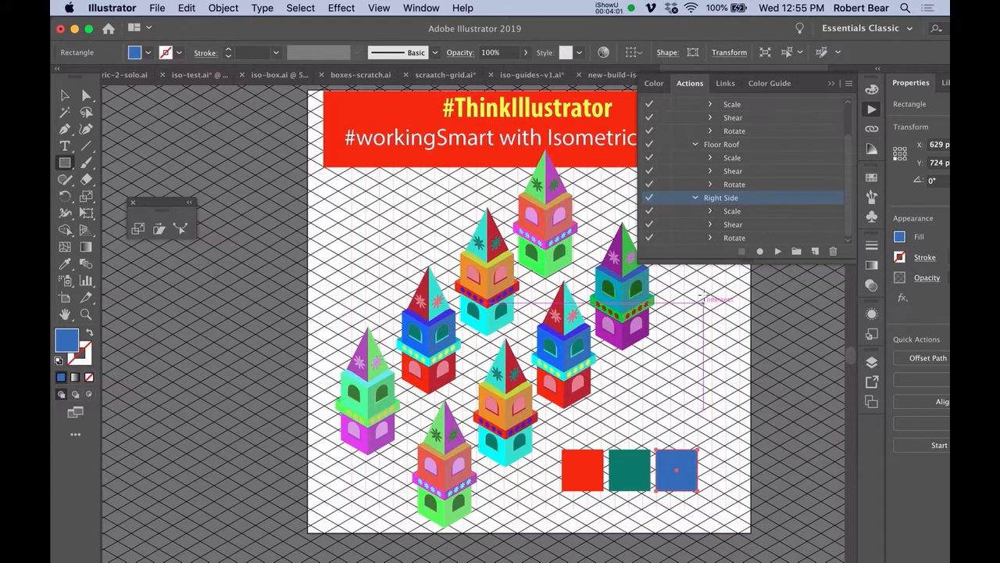
click(778, 253)
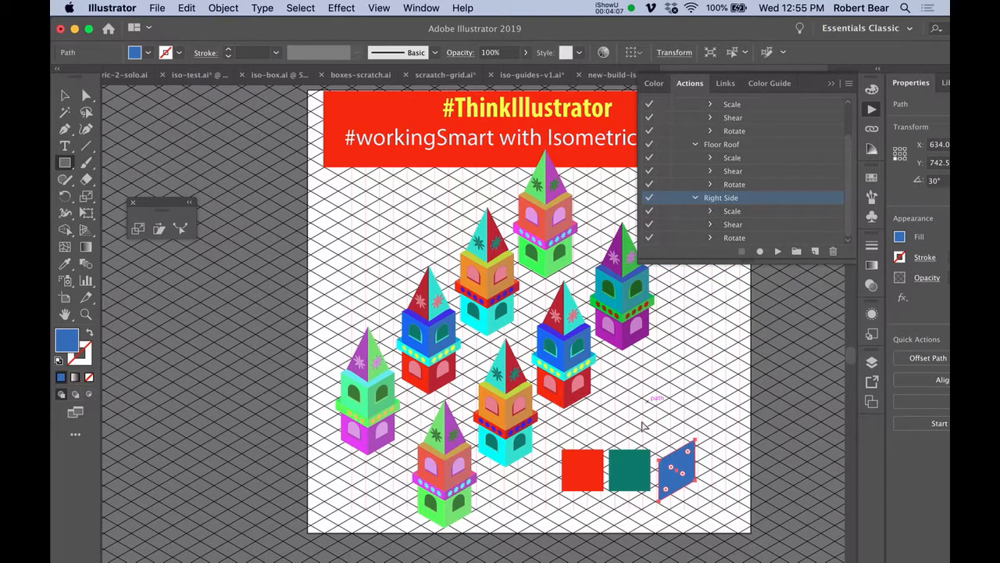
Step: Run the recorded Floor Roof action on the dark green square
click(637, 464)
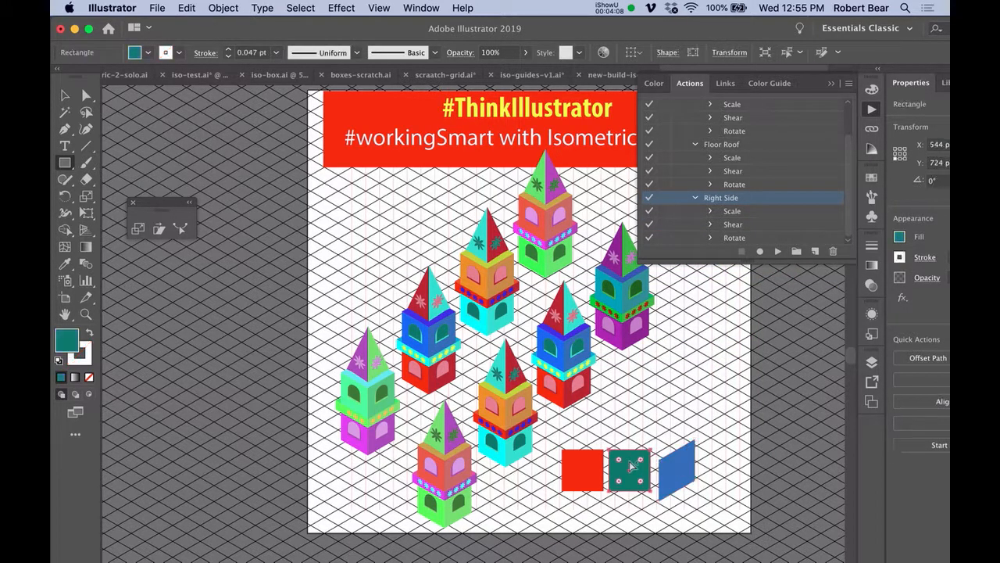
click(713, 144)
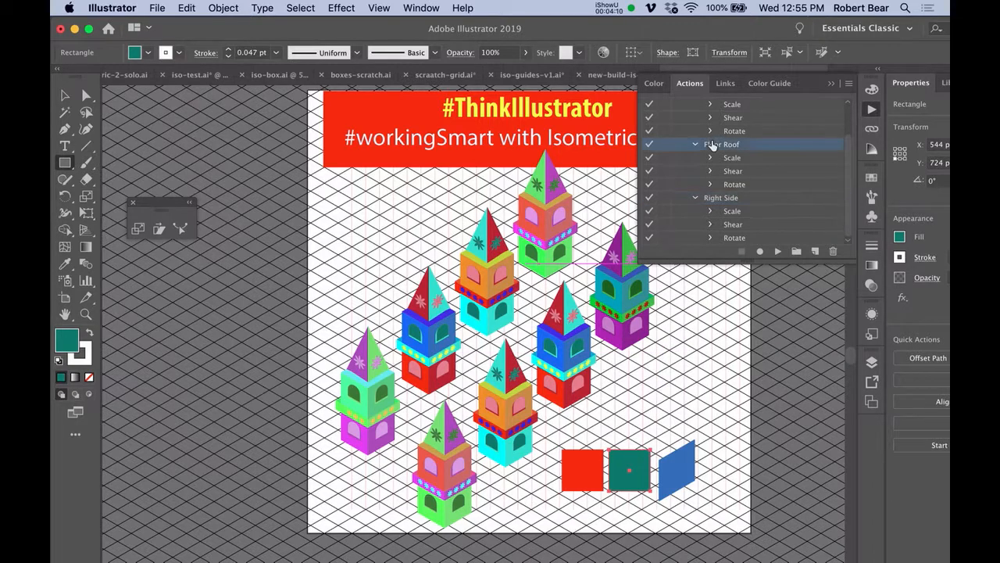
click(778, 250)
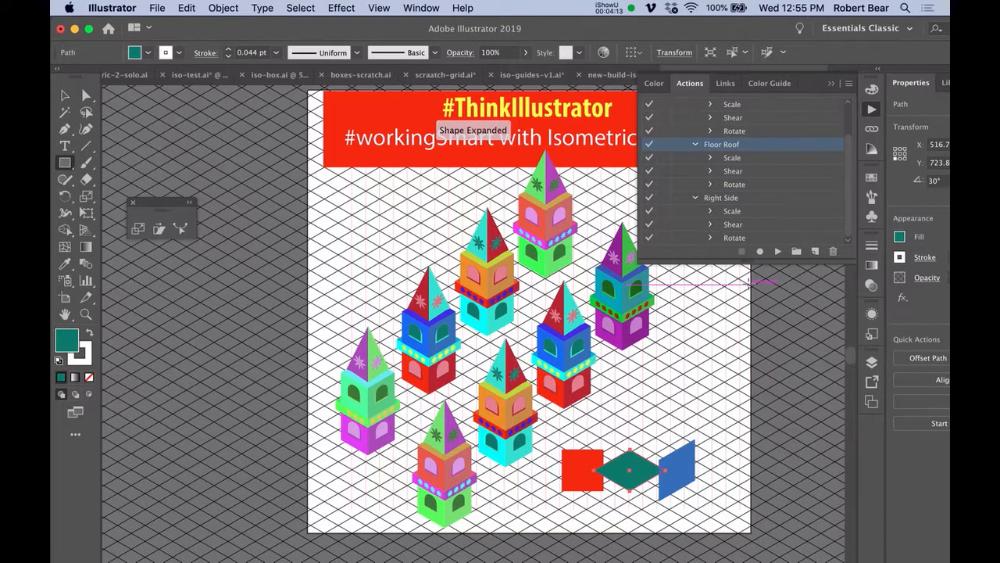
Step: Run the recorded left side action on the red square
click(588, 463)
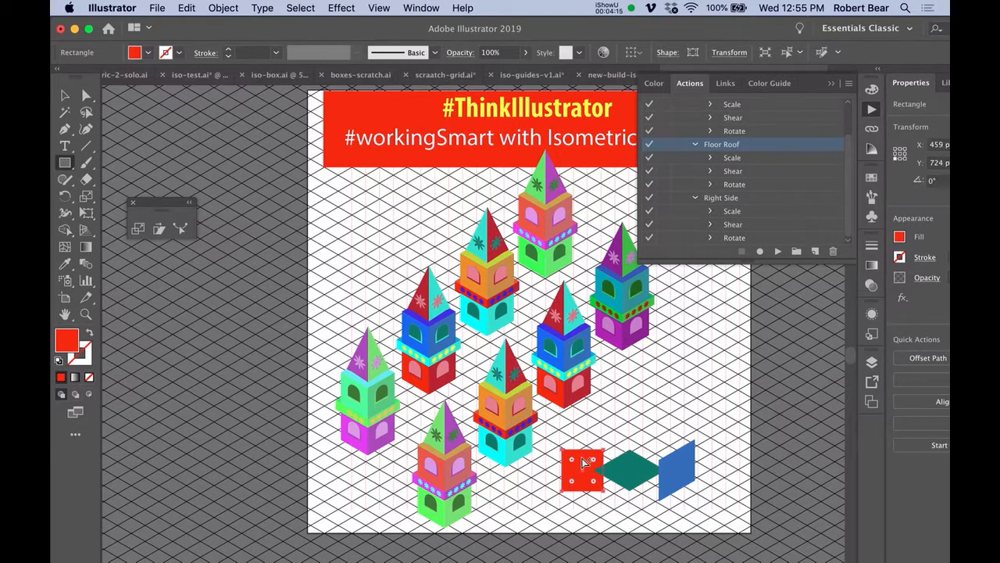
scroll(727, 164, up, 3)
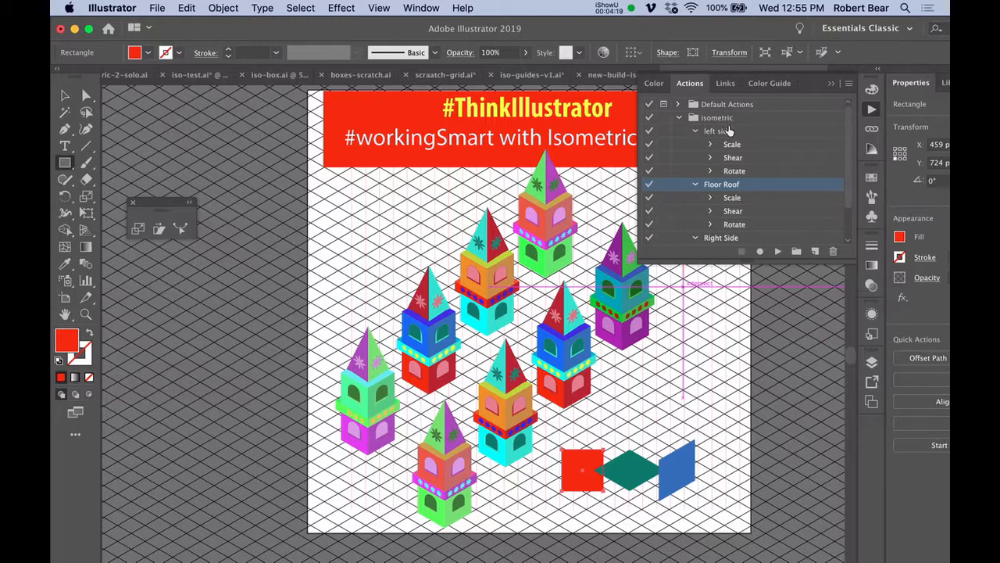
click(728, 130)
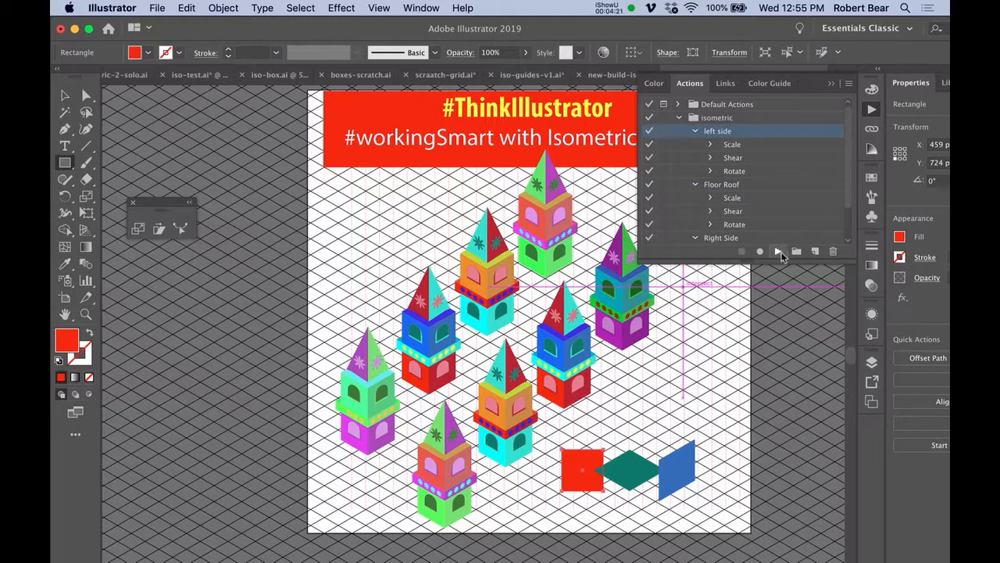
click(779, 251)
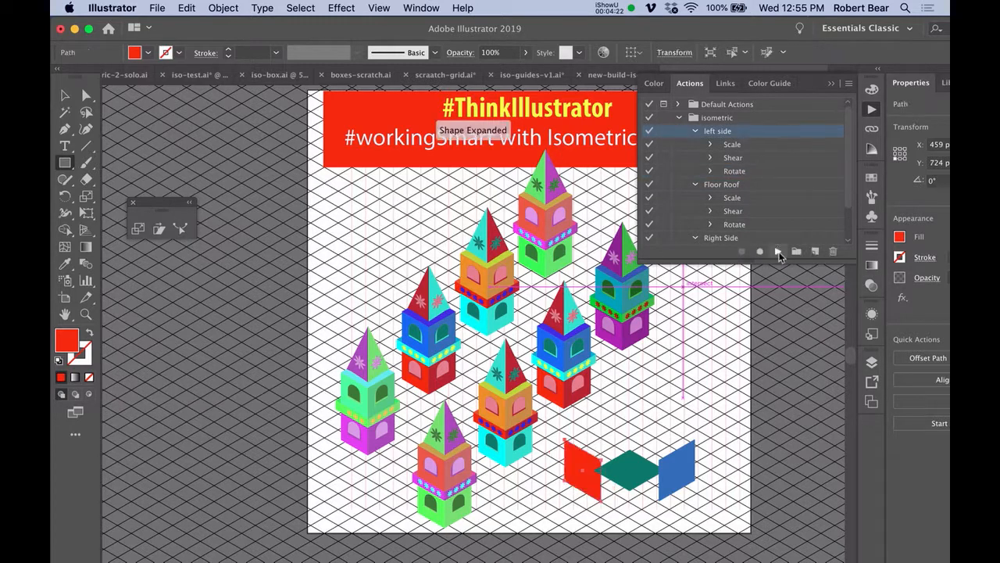
click(729, 371)
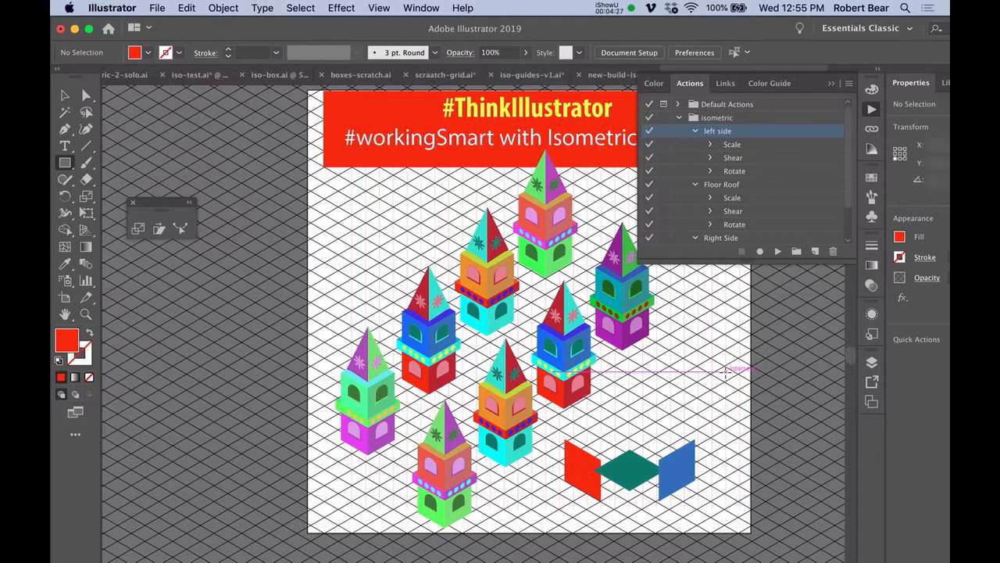
Step: Move the dark green diamond and the blue face against the red face to assemble an isometric cube
drag(633, 475, 604, 444)
drag(670, 464, 614, 475)
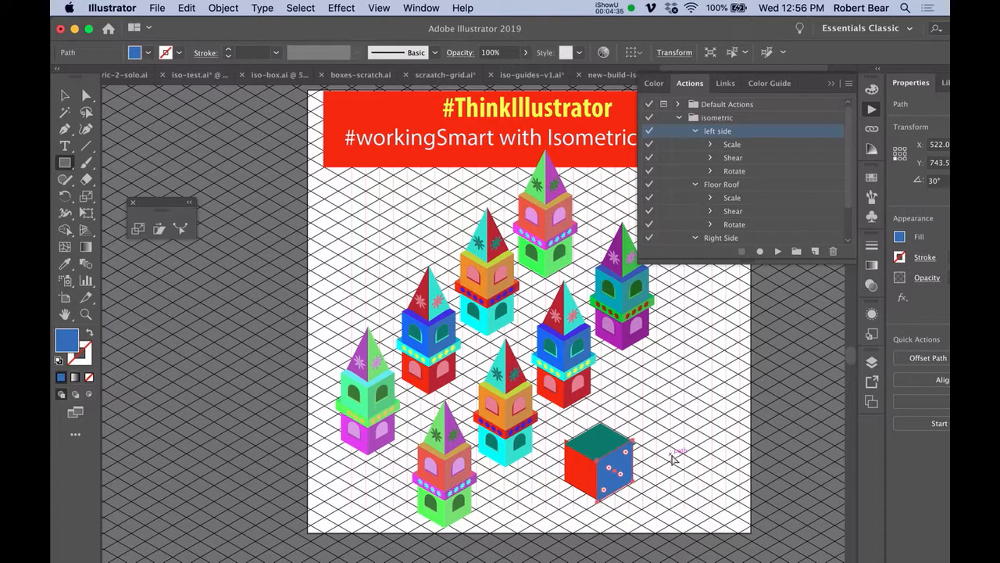
click(672, 459)
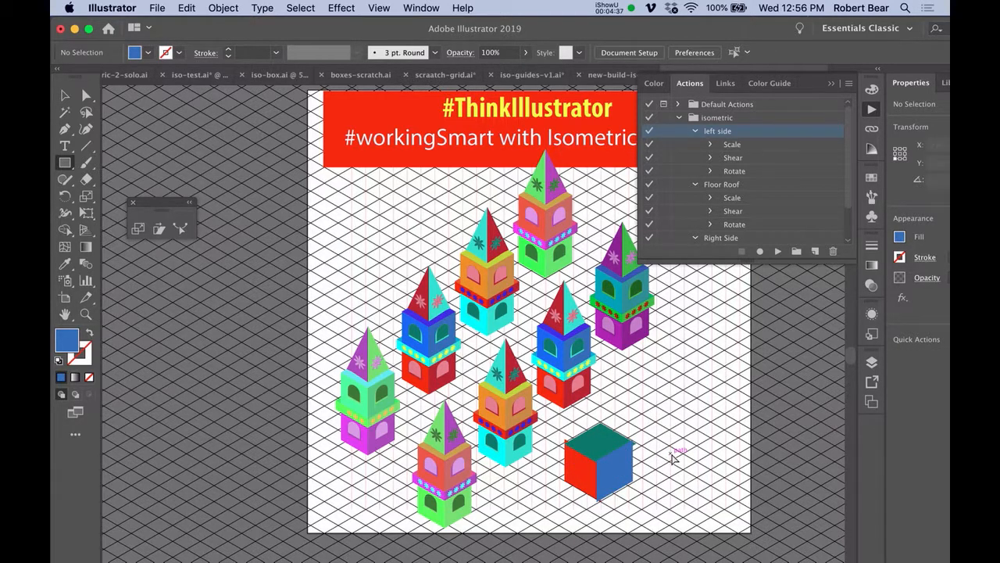
key(super+equal)
key(super+equal)
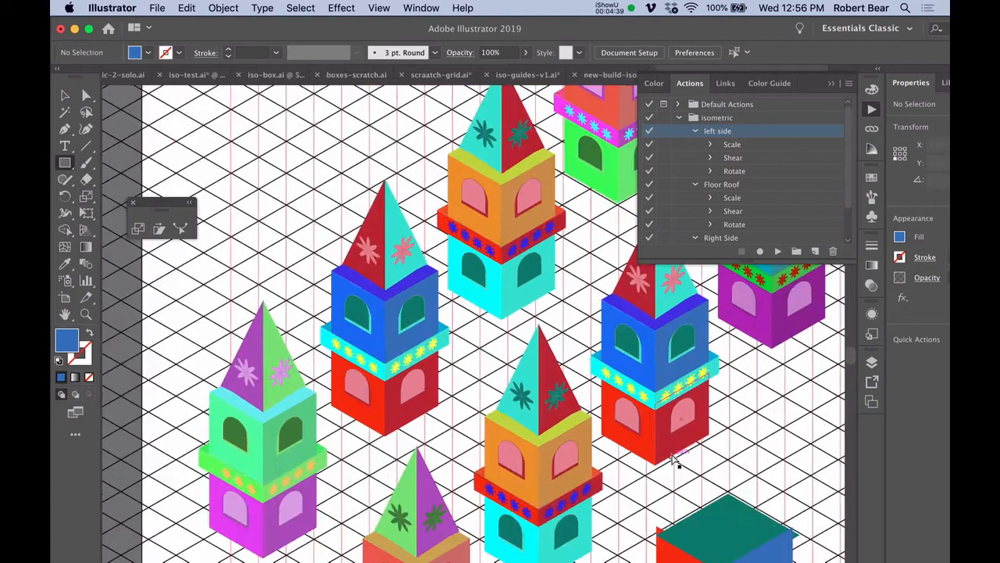
drag(677, 457, 543, 306)
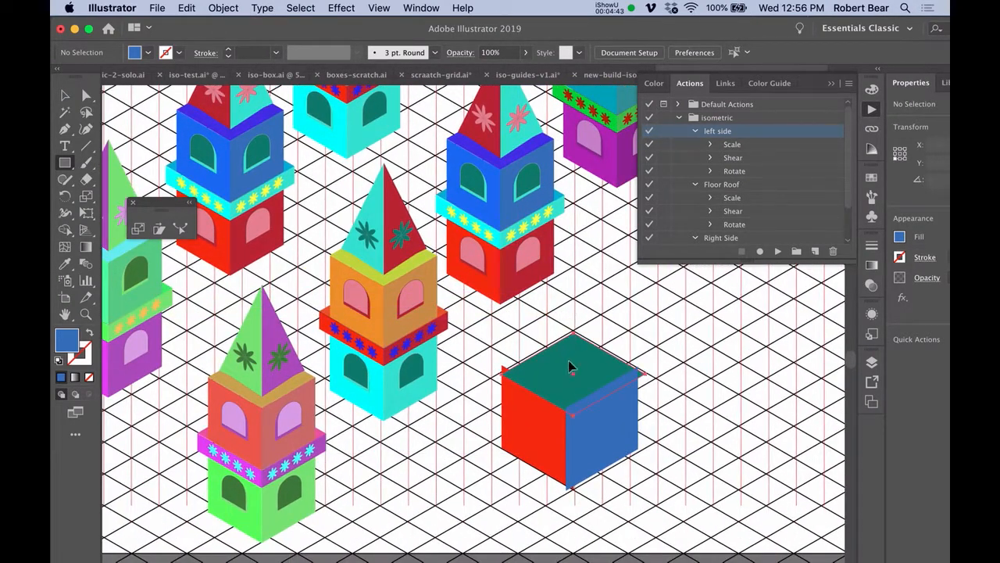
mouse_move(570, 362)
mouse_down()
mouse_move(565, 355)
mouse_move(570, 363)
mouse_up()
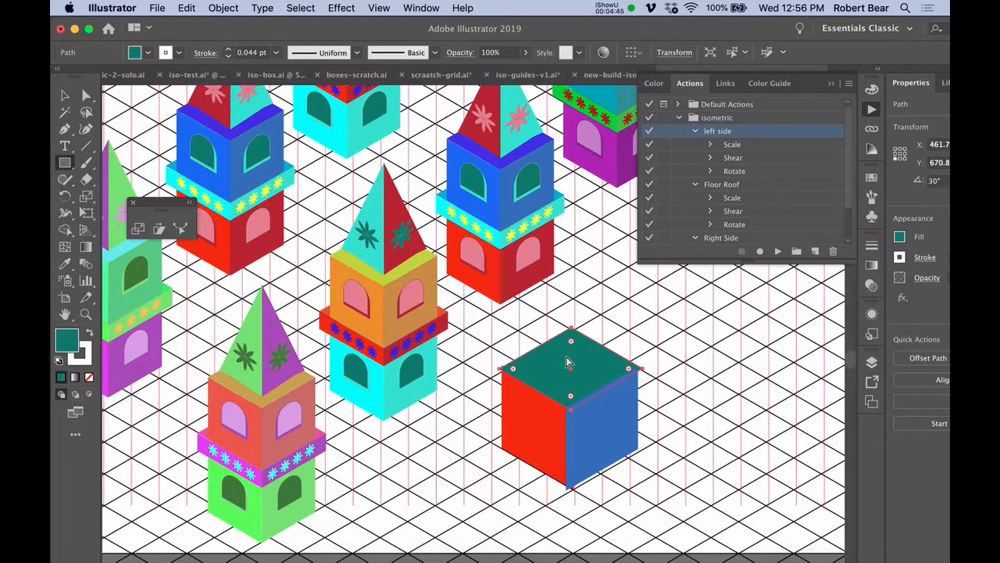
Step: Delete the cube's dark green and blue faces, and fill the remaining red face with yellow
shift+click(619, 407)
key(Delete)
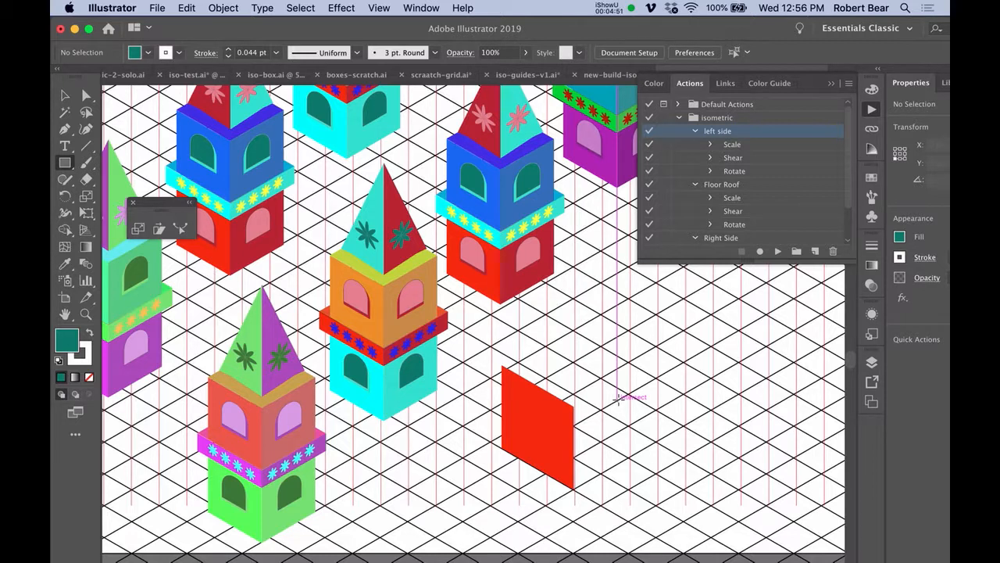
click(535, 427)
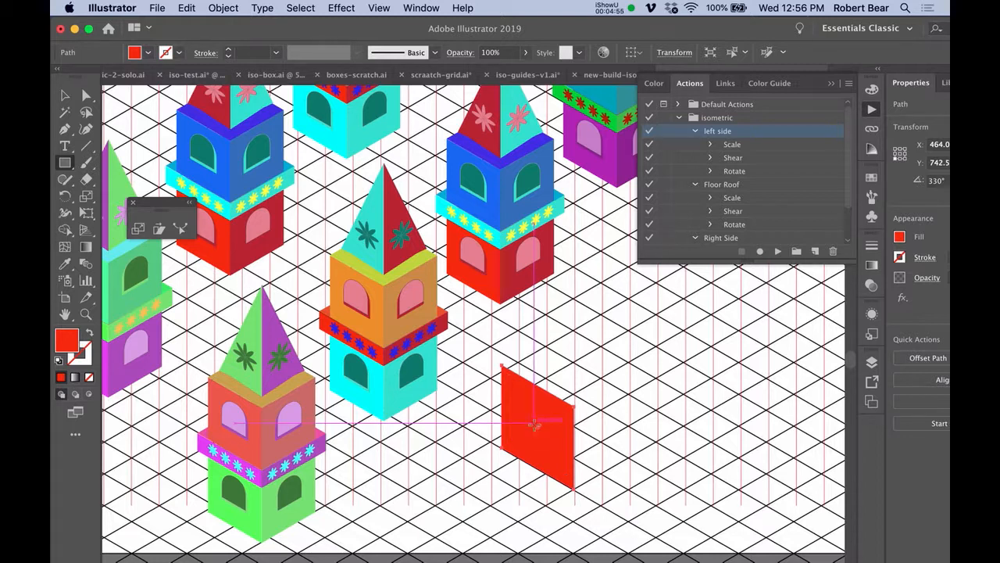
key(i)
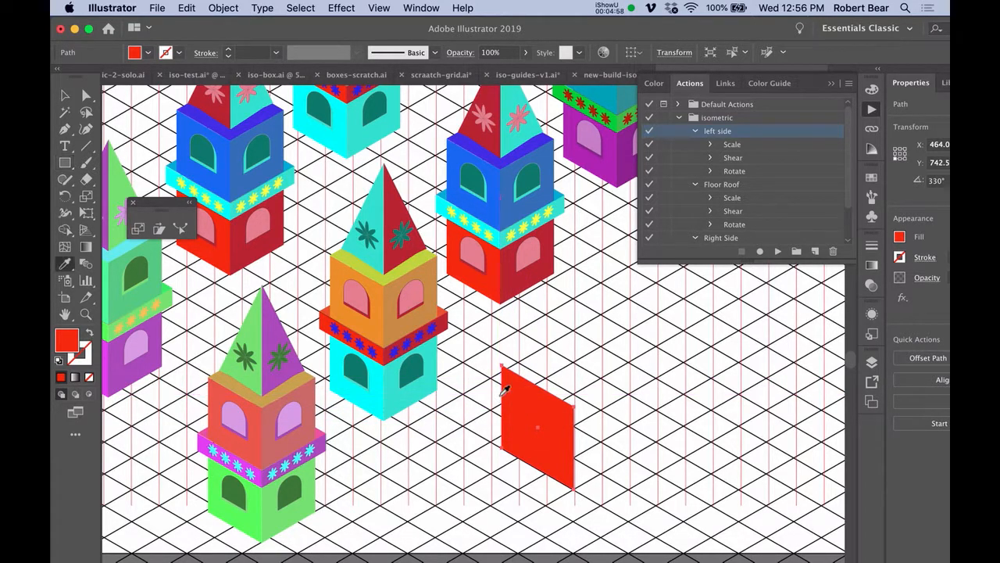
click(407, 260)
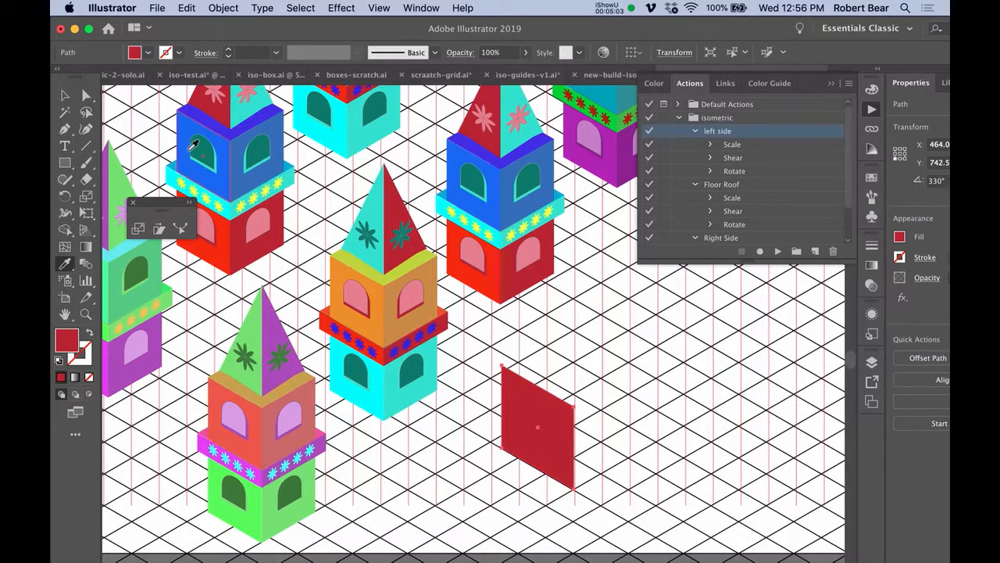
click(147, 53)
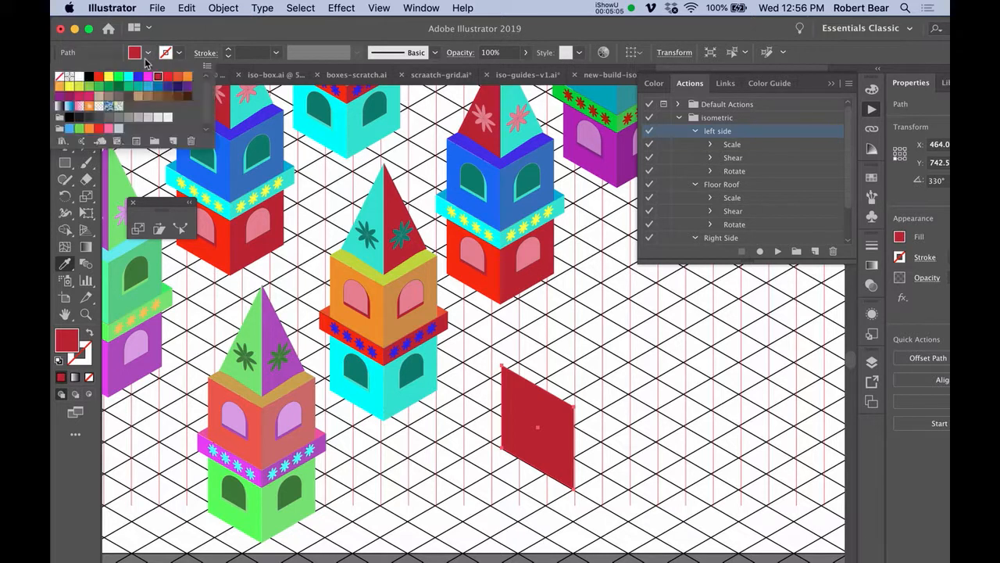
click(109, 79)
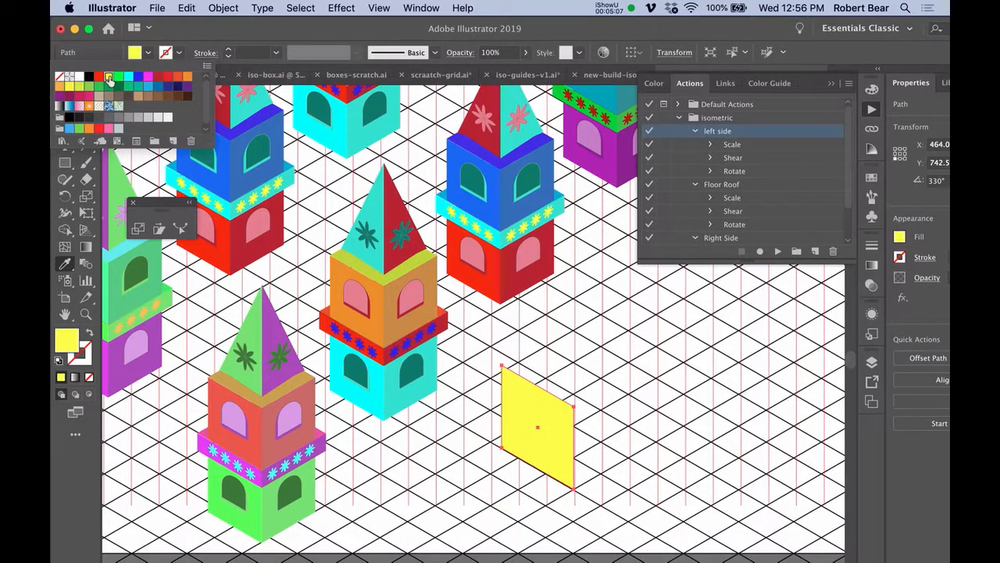
key(super)
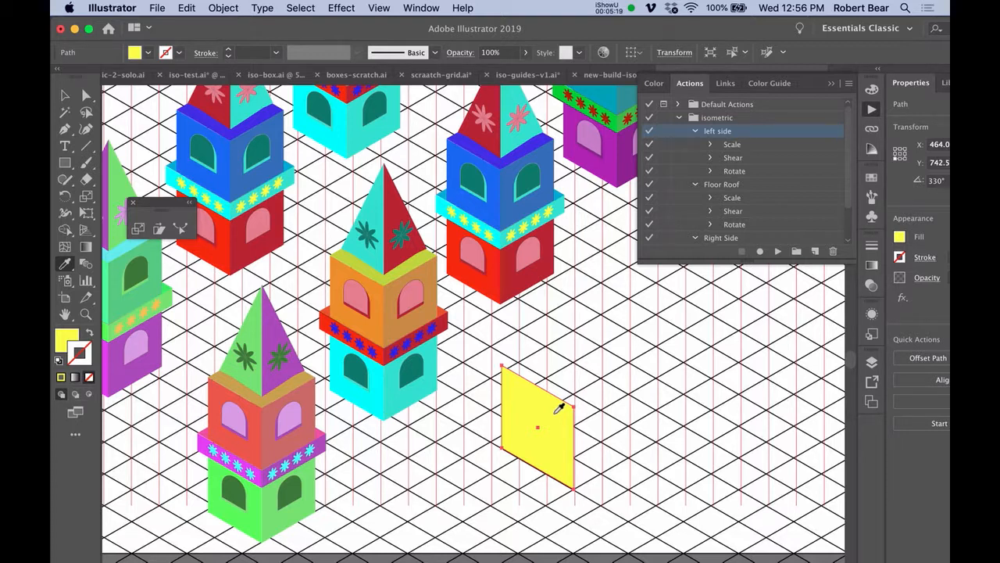
Step: Delete the yellow left face and draw a flat yellow square beside the towers in its place
key(a)
key(Delete)
key(m)
mouse_move(543, 380)
mouse_down()
mouse_move(585, 414)
mouse_move(659, 446)
mouse_move(642, 475)
mouse_up()
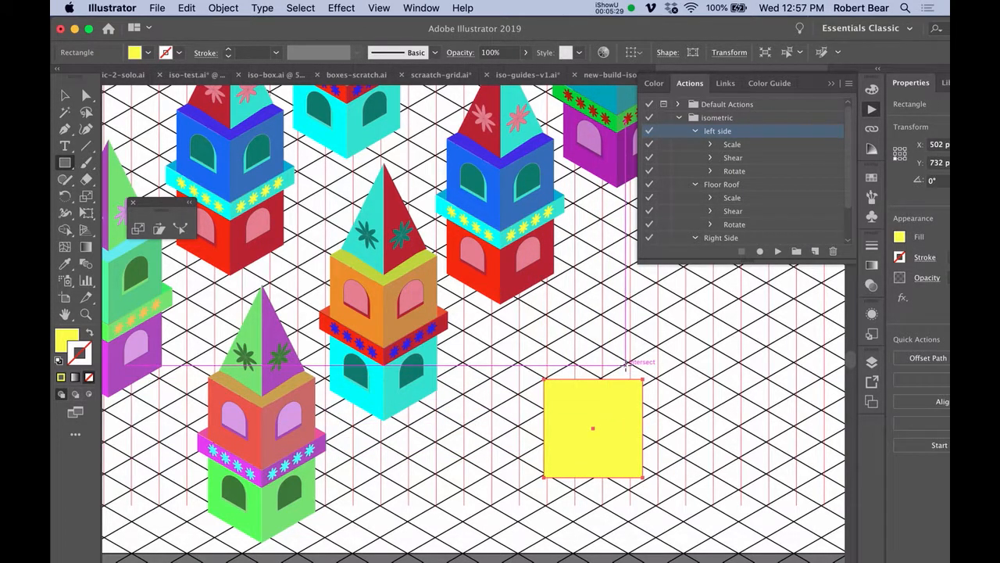
Step: Scale the yellow square vertically to reduce its height while keeping its width
key(s)
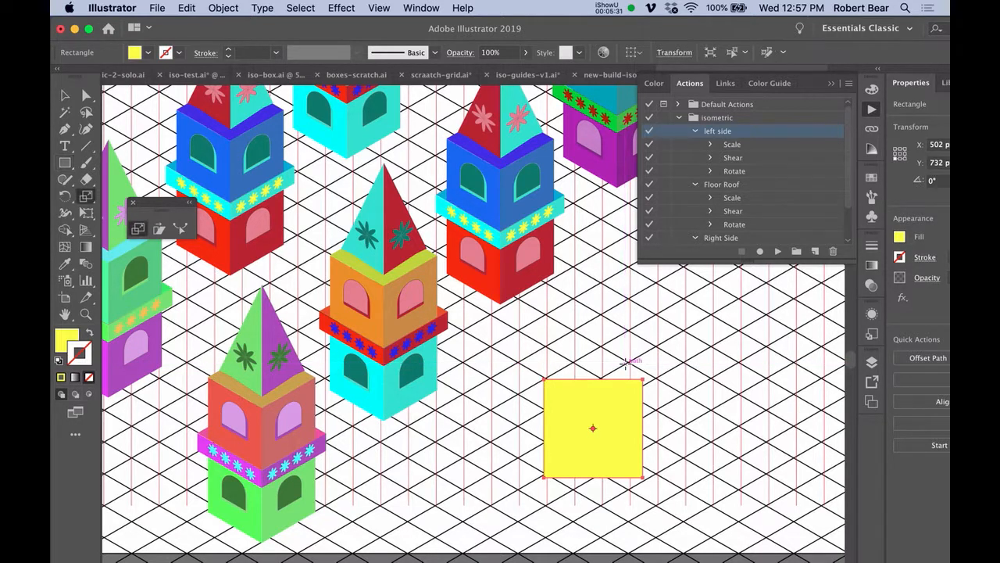
key(Return)
click(862, 403)
Step: Nudge the yellow rectangle's left edge up until its slanted edges follow the isometric grid, and reposition the shape on the grid
drag(526, 376, 559, 481)
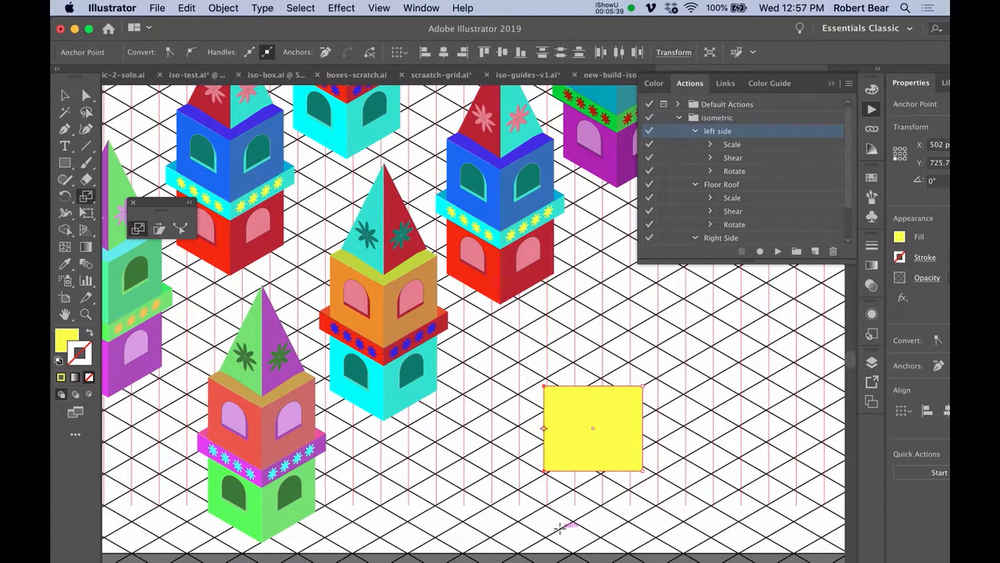
key(Up)
key(Up)
key(Up)
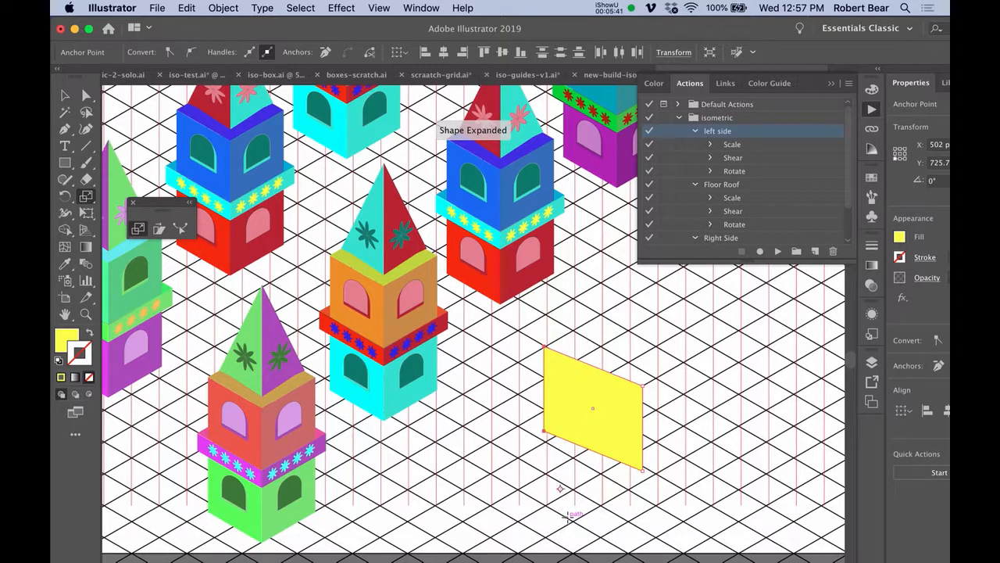
key(Up)
key(Up)
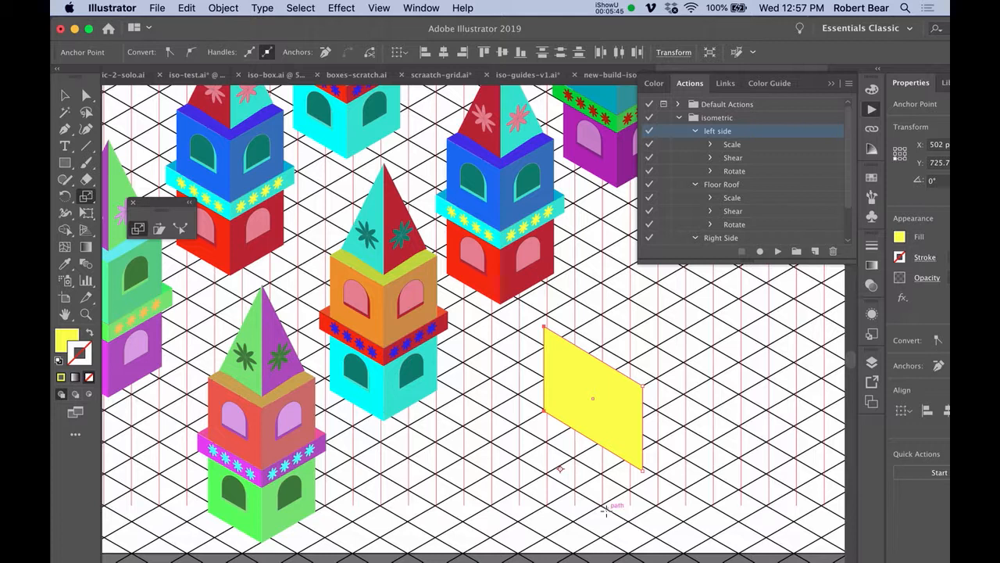
drag(601, 432, 569, 445)
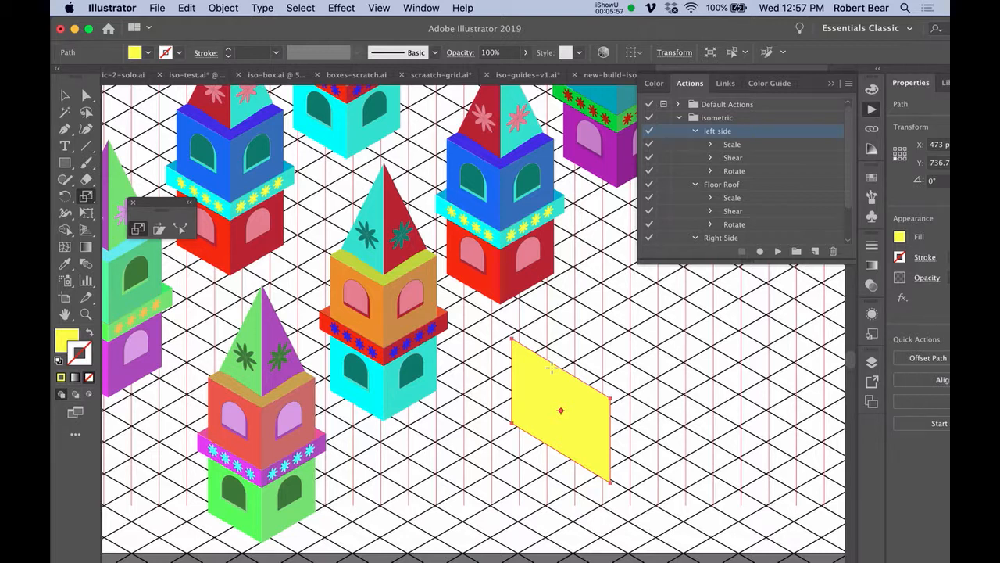
Step: Reflect a copy of the yellow face at -90° across its right edge, and fill the copy with crimson sampled from a tower roof
key(o)
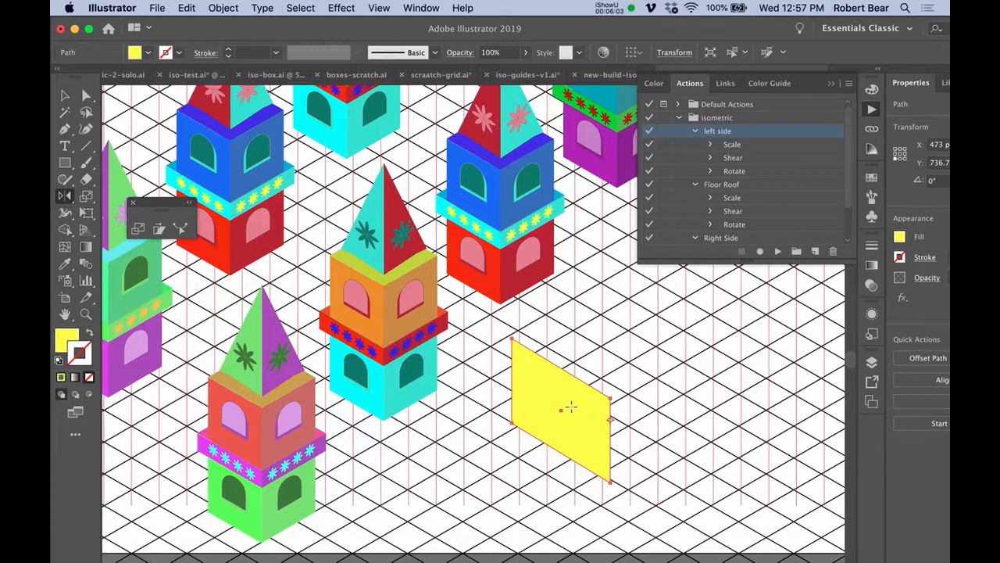
alt+click(609, 440)
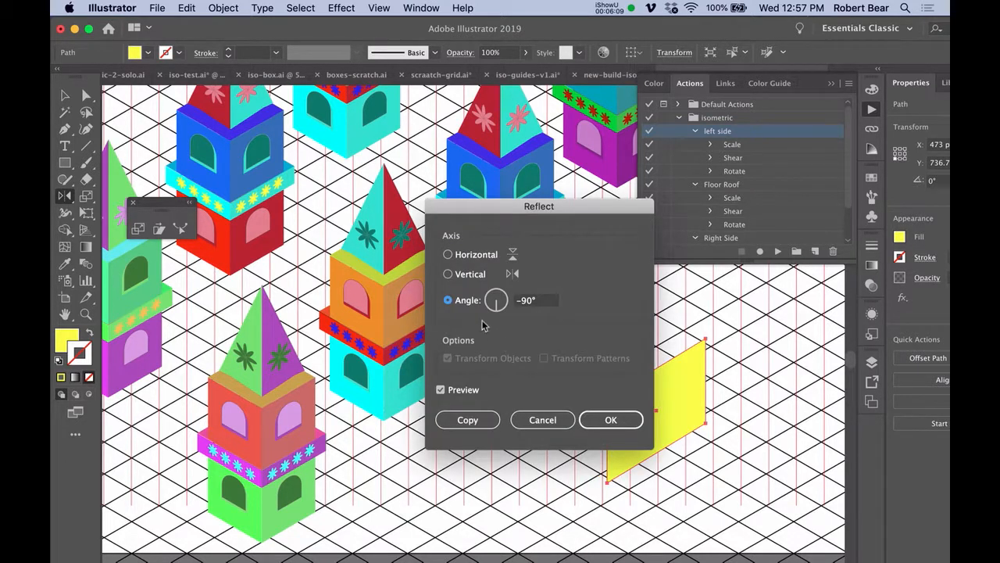
click(480, 420)
key(i)
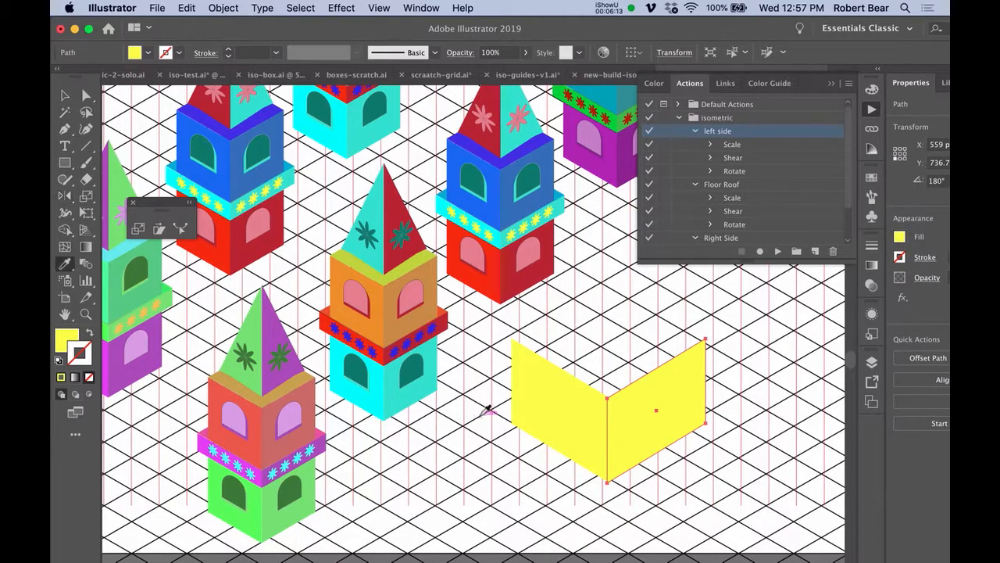
click(398, 206)
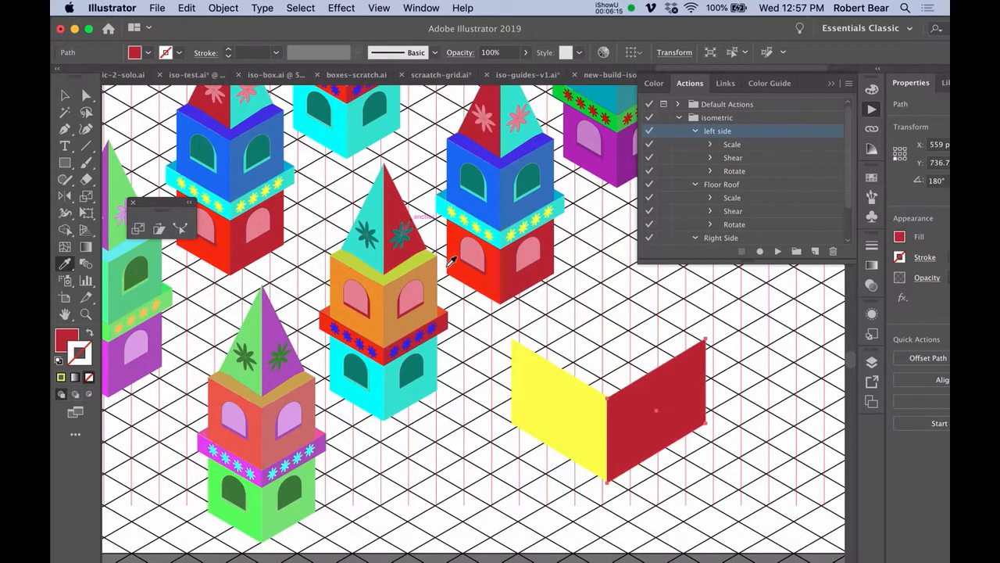
Step: Duplicate the yellow face directly above itself, and move all three faces together down and to the right, clear of the towers
super+click(550, 390)
drag(551, 390, 561, 306)
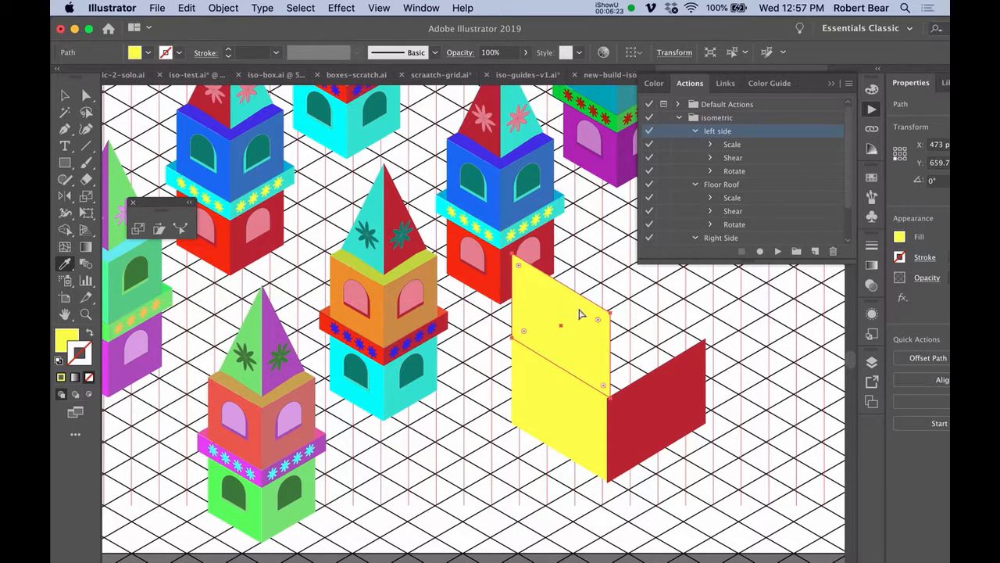
key(super+a)
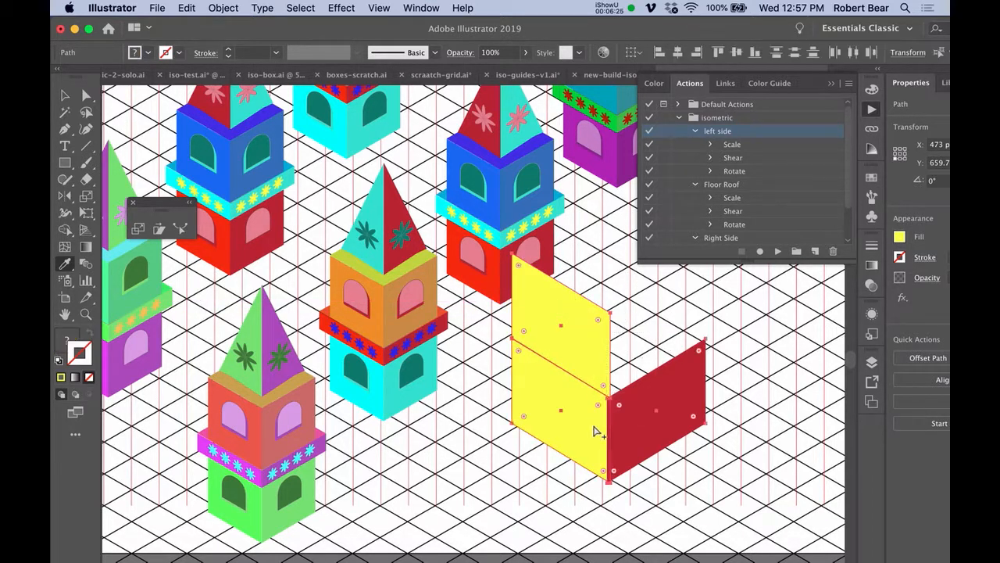
drag(620, 426, 618, 478)
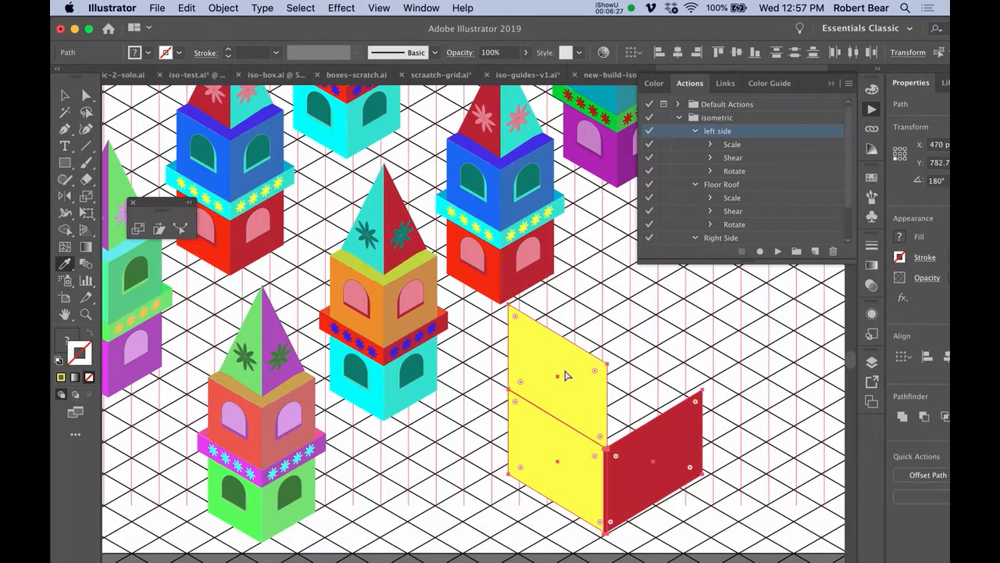
drag(658, 440, 703, 455)
Step: Move the upper yellow face's top edge to the crimson face's far corner, and fill this top face with orange-brown sampled from a tower wall
drag(541, 300, 740, 409)
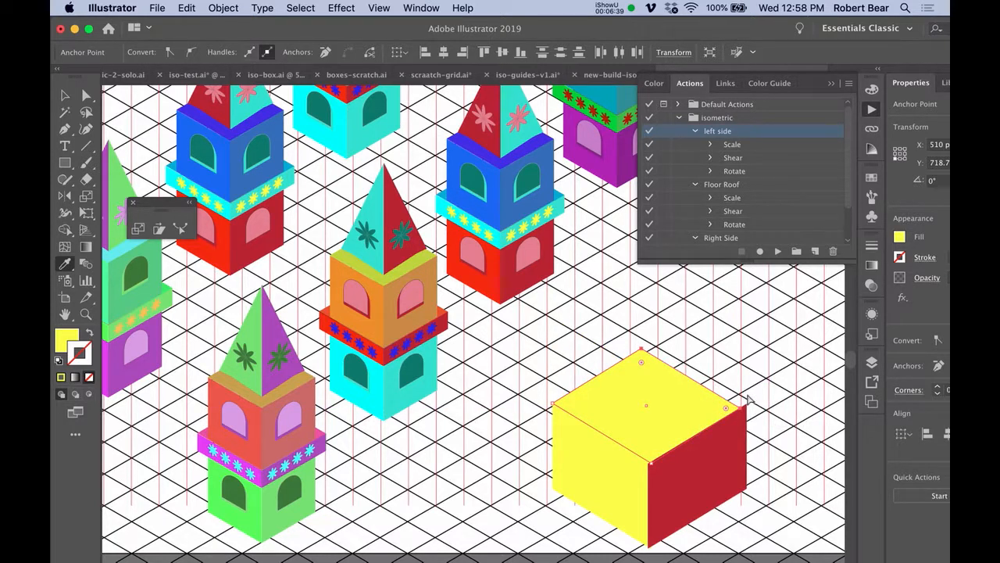
key(super+z)
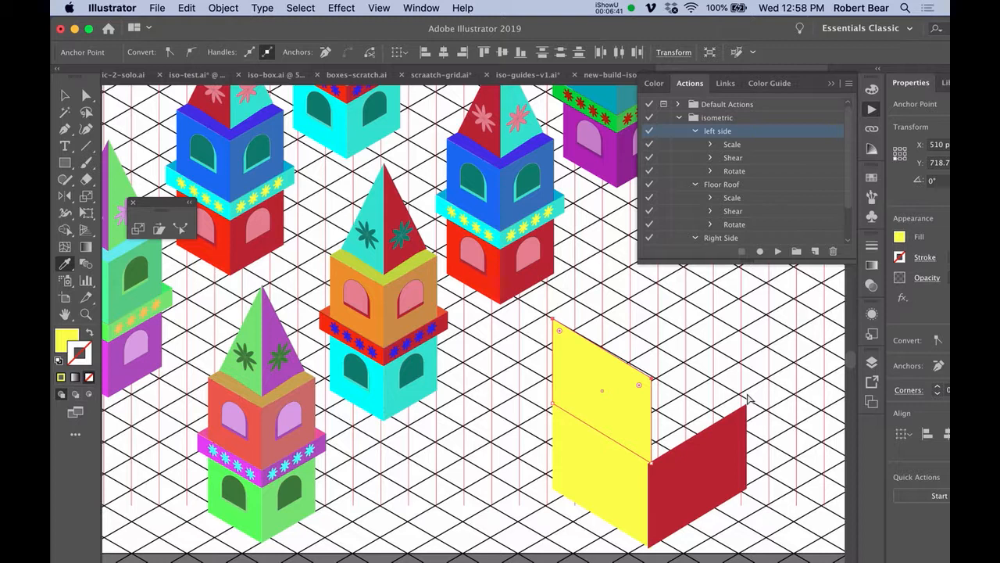
key(super+shift+z)
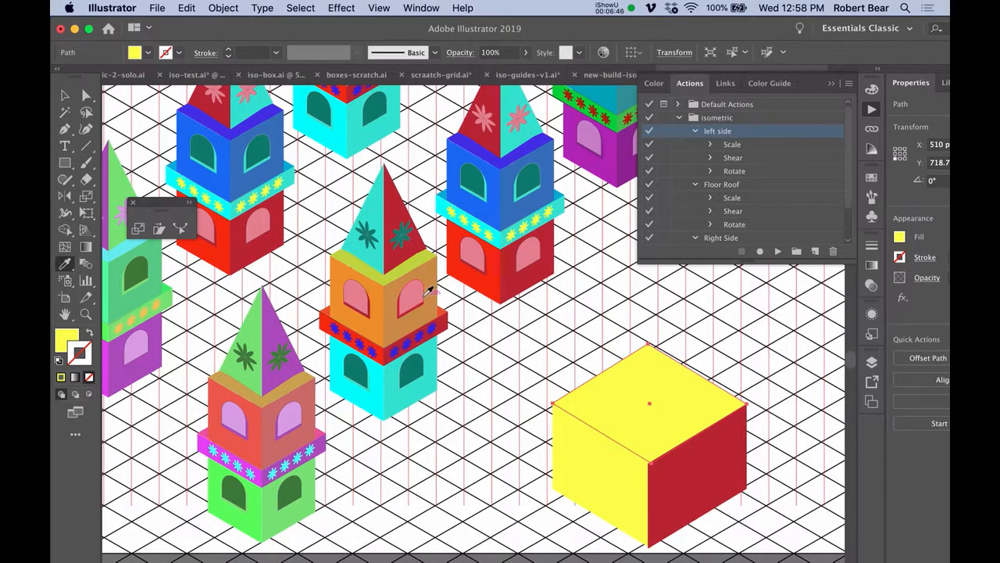
click(394, 292)
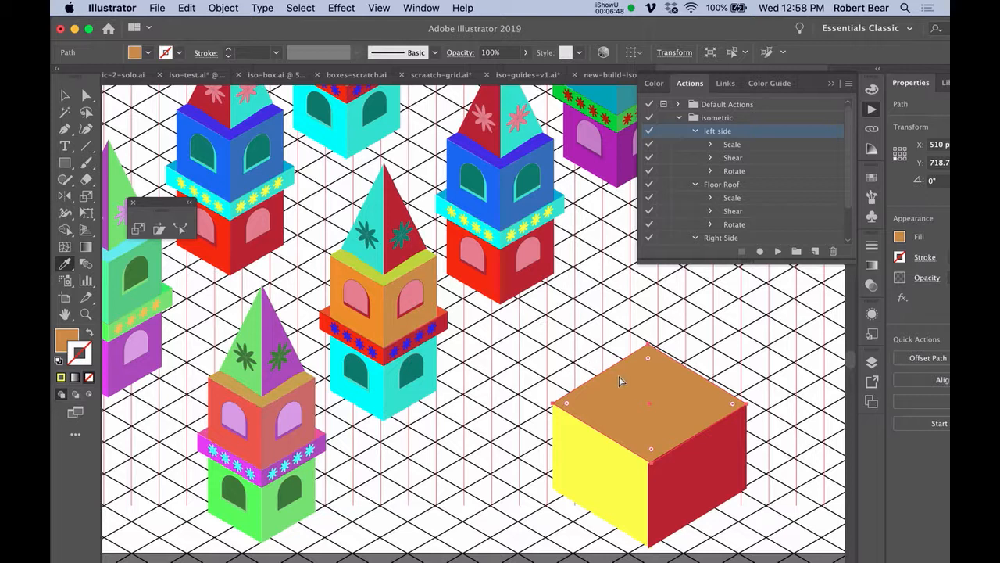
click(578, 355)
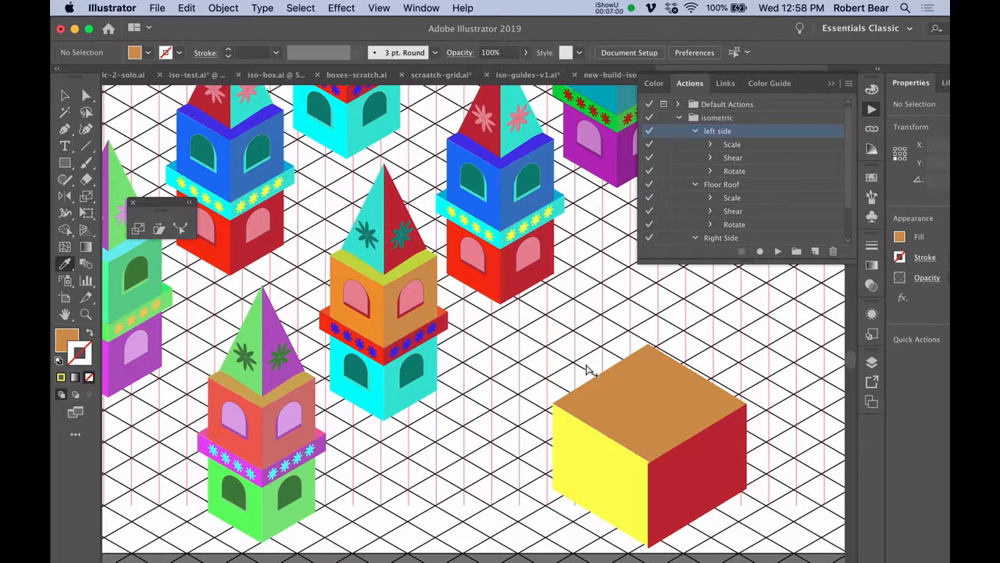
Step: Group the yellow, crimson and orange-brown faces of the box into one object
click(688, 465)
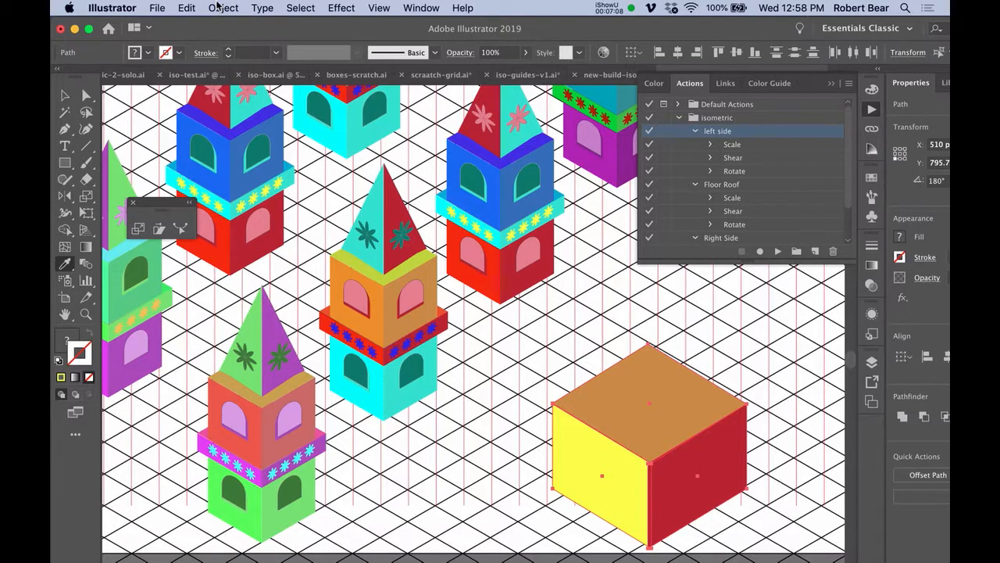
click(221, 7)
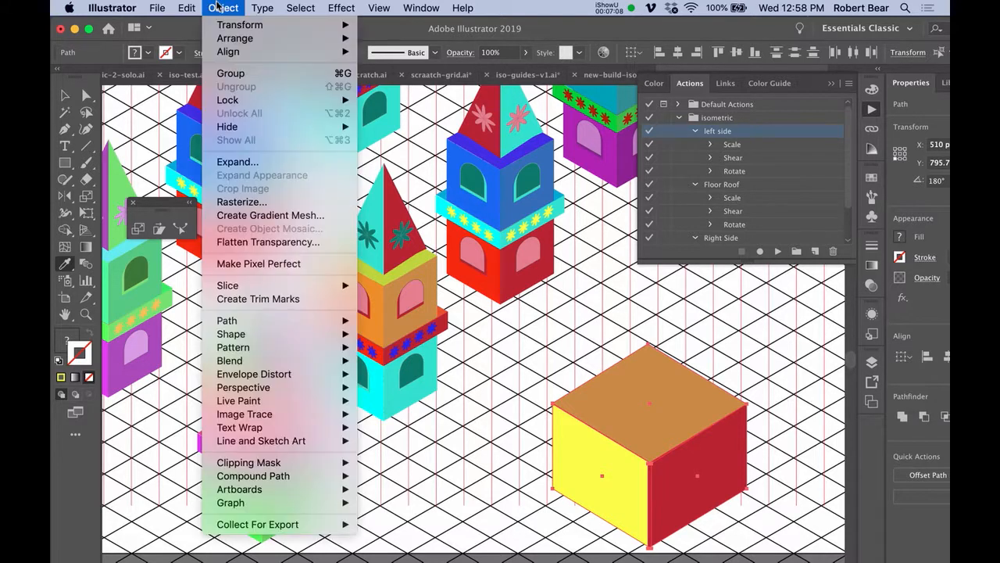
click(247, 81)
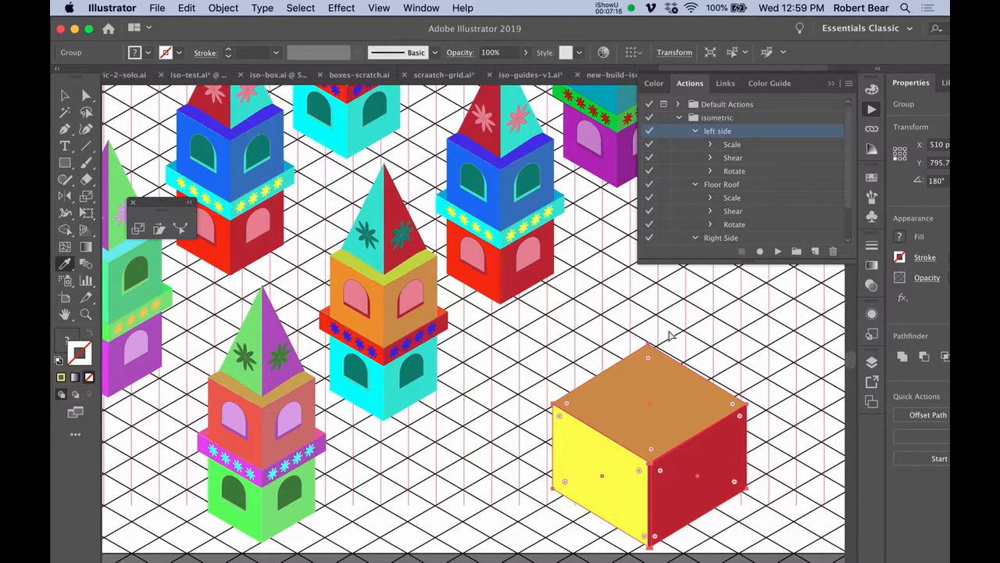
Step: Lock the grouped box in place, and delete all the towers from the isometric grid
key(super+0)
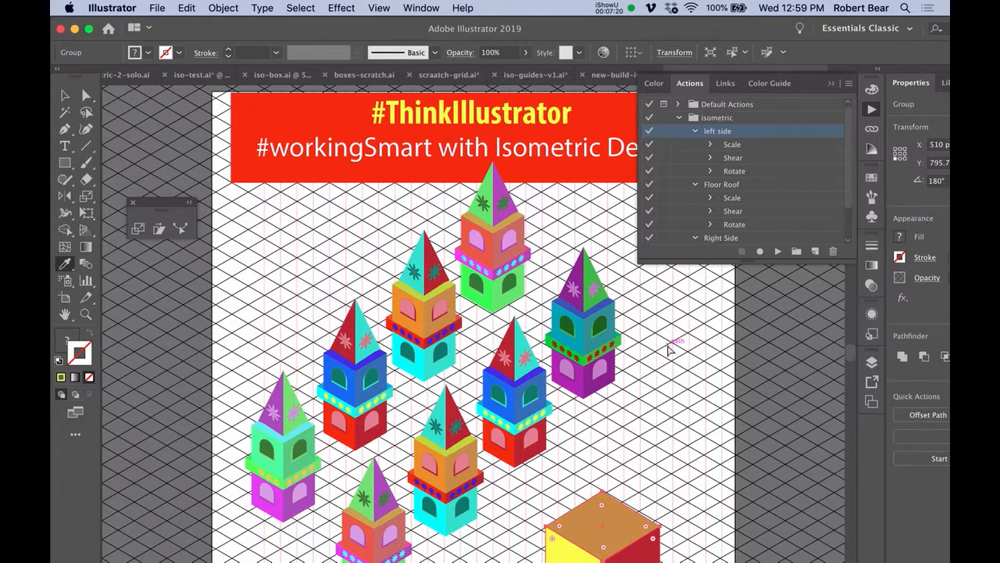
super+click(640, 467)
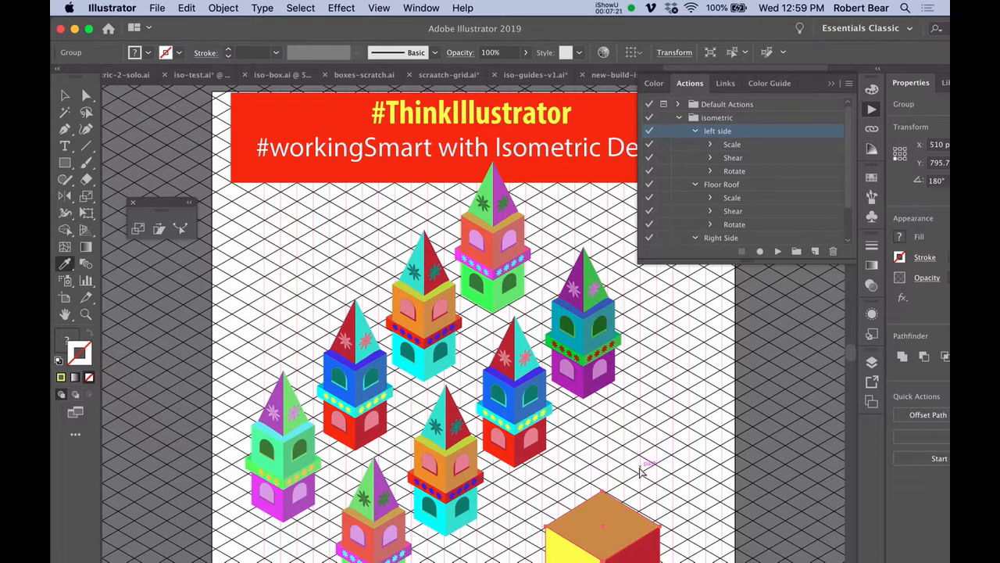
super+click(611, 512)
click(612, 509)
click(228, 10)
mouse_move(321, 106)
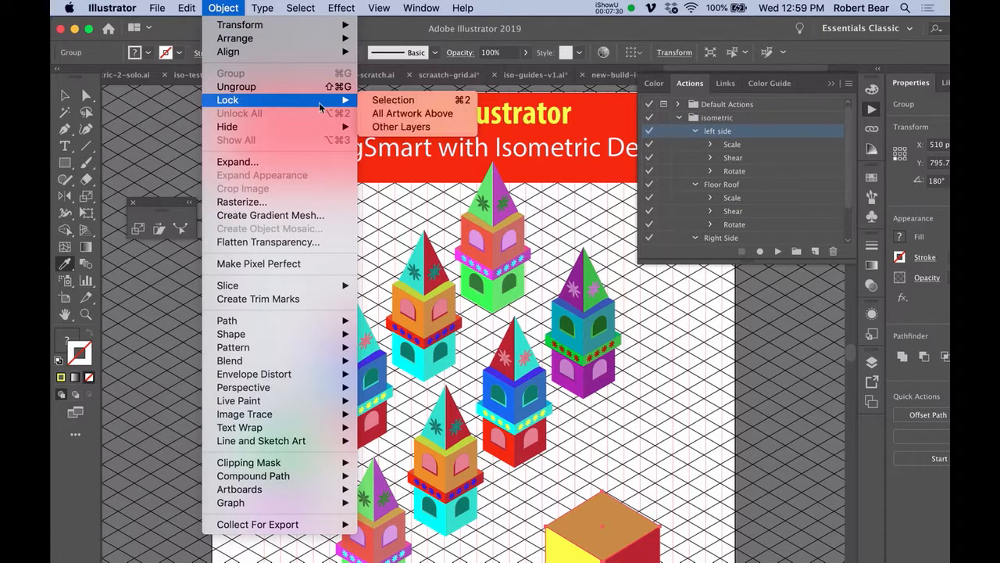
click(391, 100)
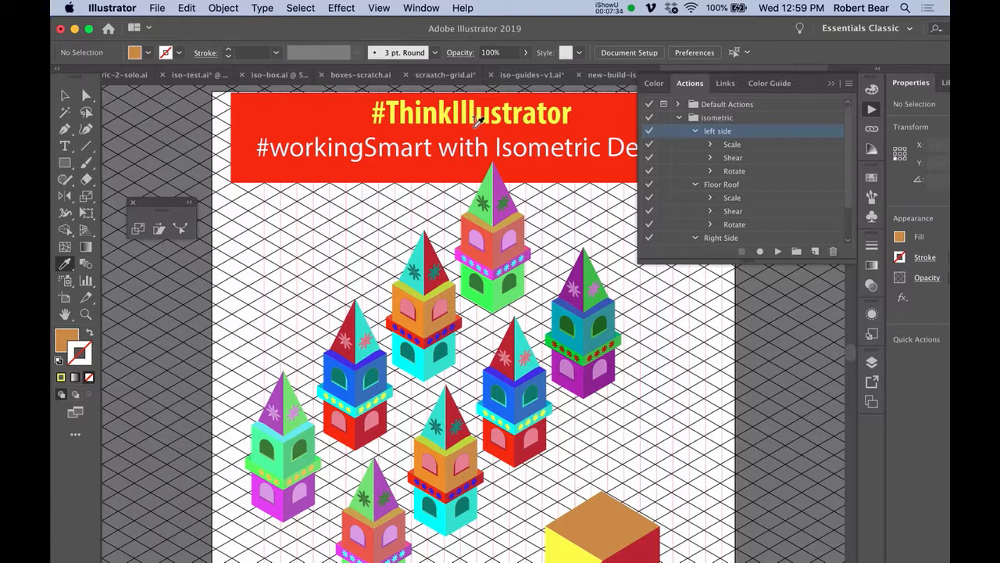
key(super+a)
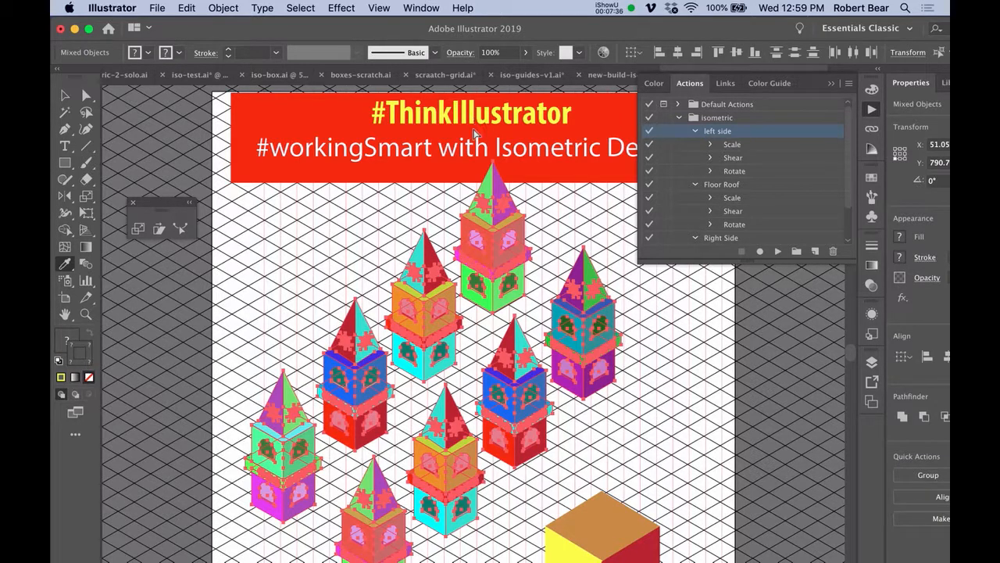
key(Delete)
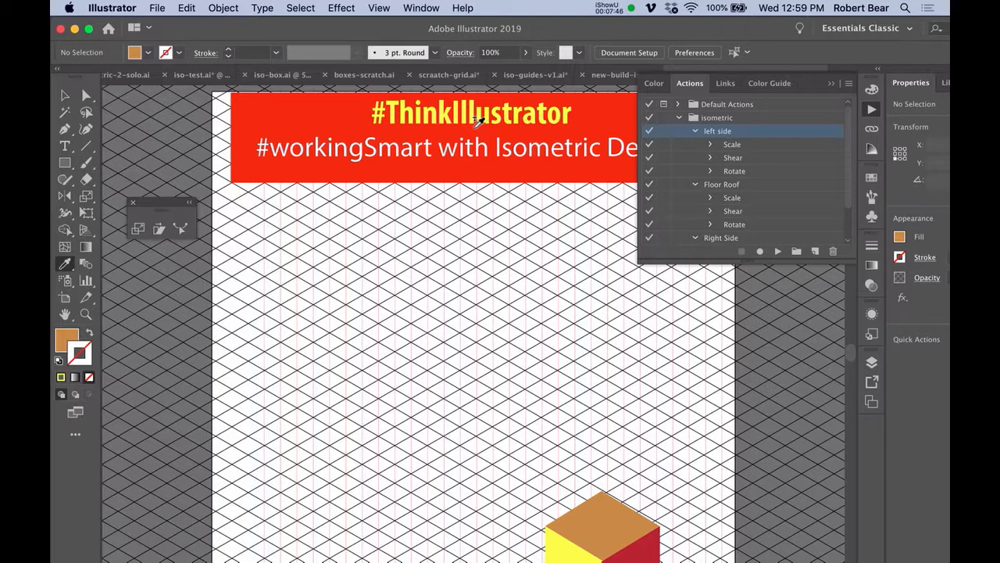
Step: Create a new blank square document and hide the side panels, keeping the toolbar visible
key(super+n)
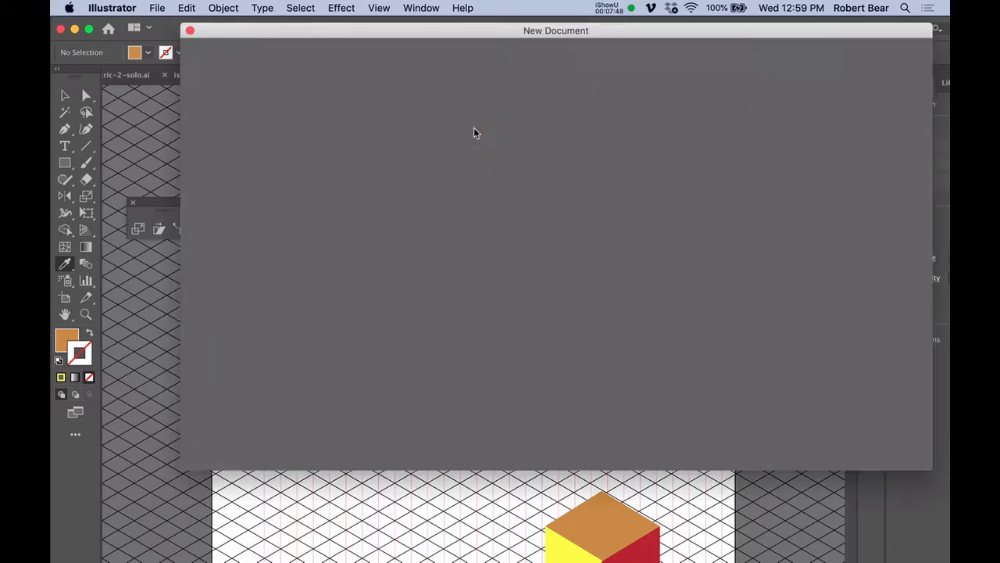
key(Escape)
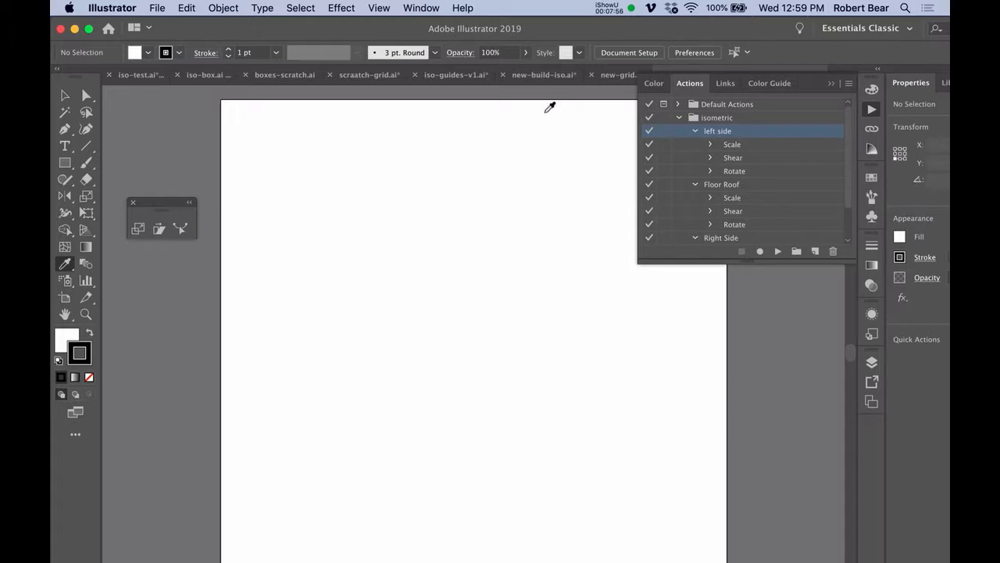
key(shift+Tab)
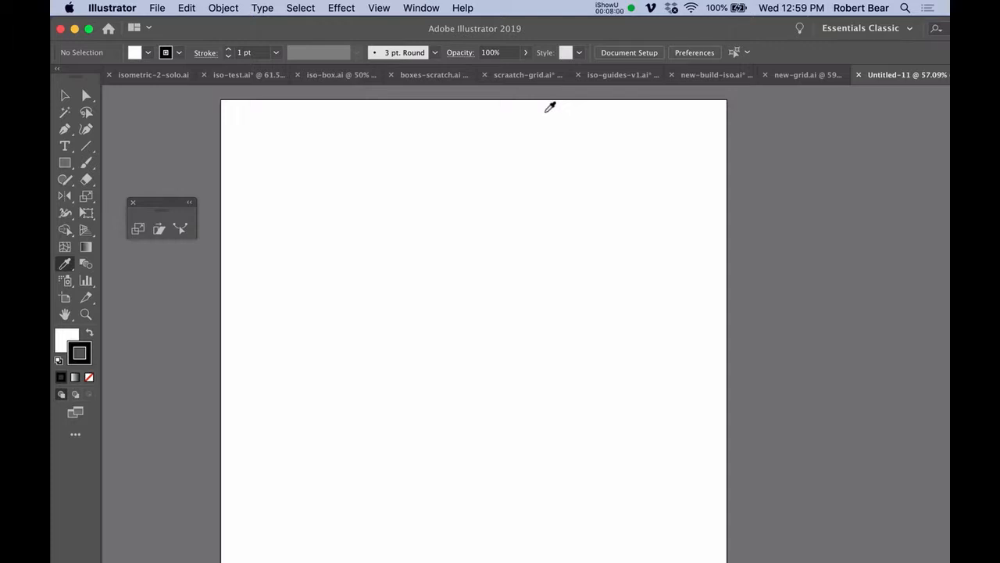
key(shift+Tab)
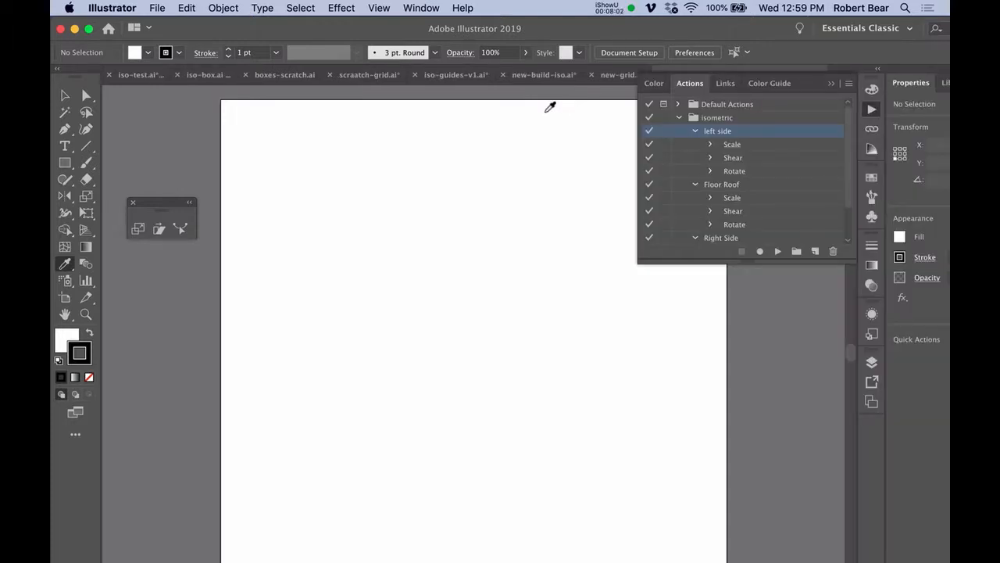
key(Tab)
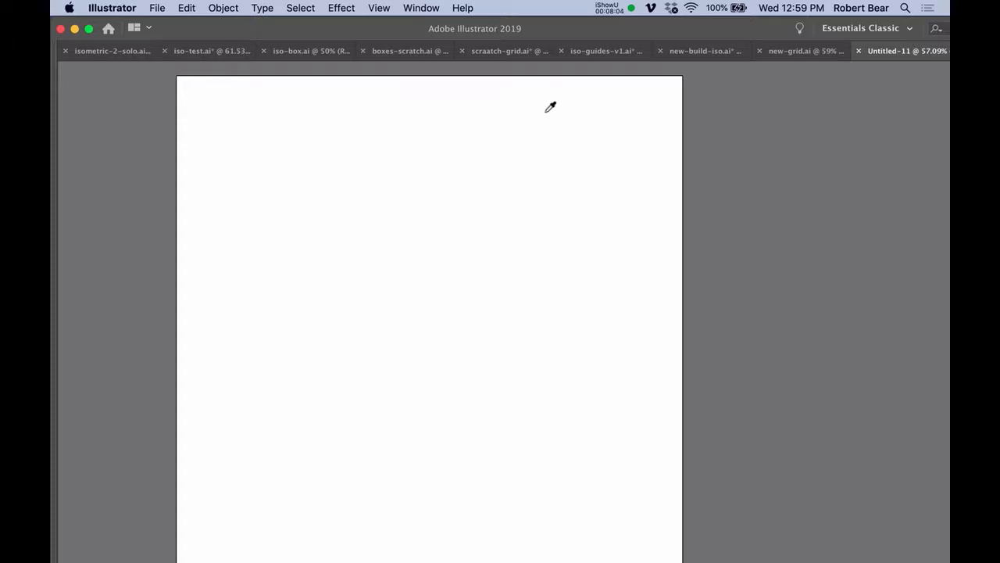
key(Tab)
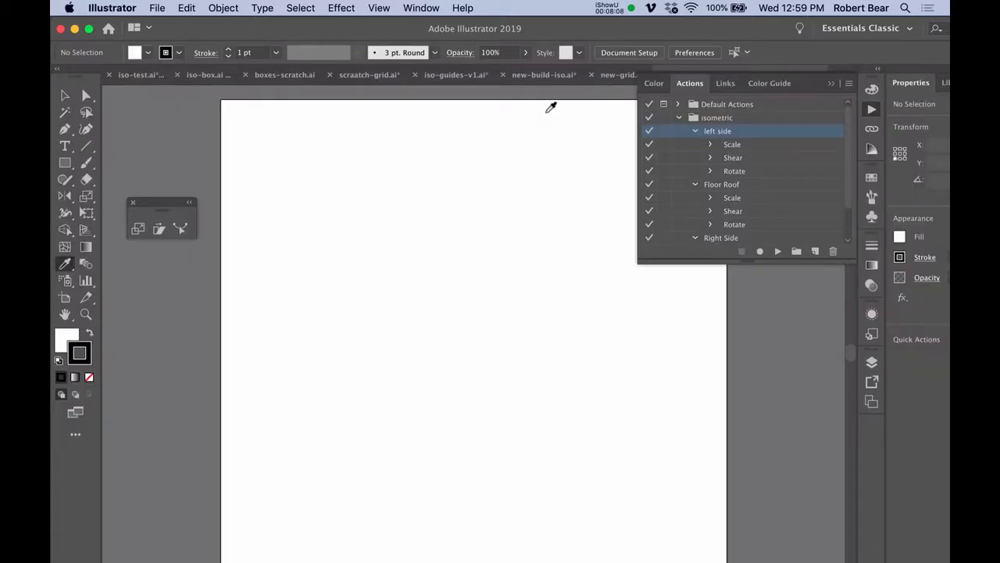
key(shift+Tab)
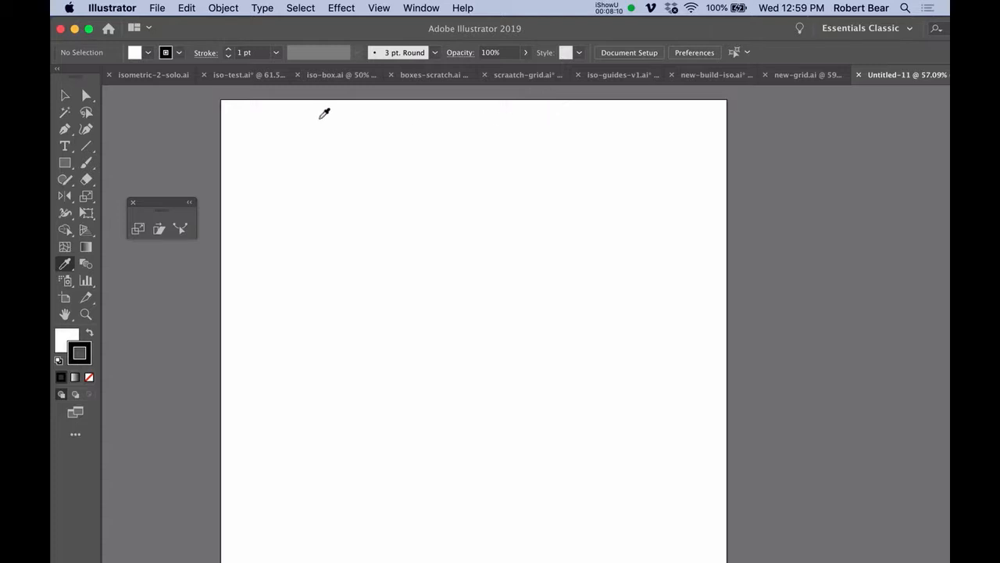
Step: Draw a square rectangular grid with 100 horizontal and 100 vertical dividers, slightly larger than the artboard on all sides
click(95, 153)
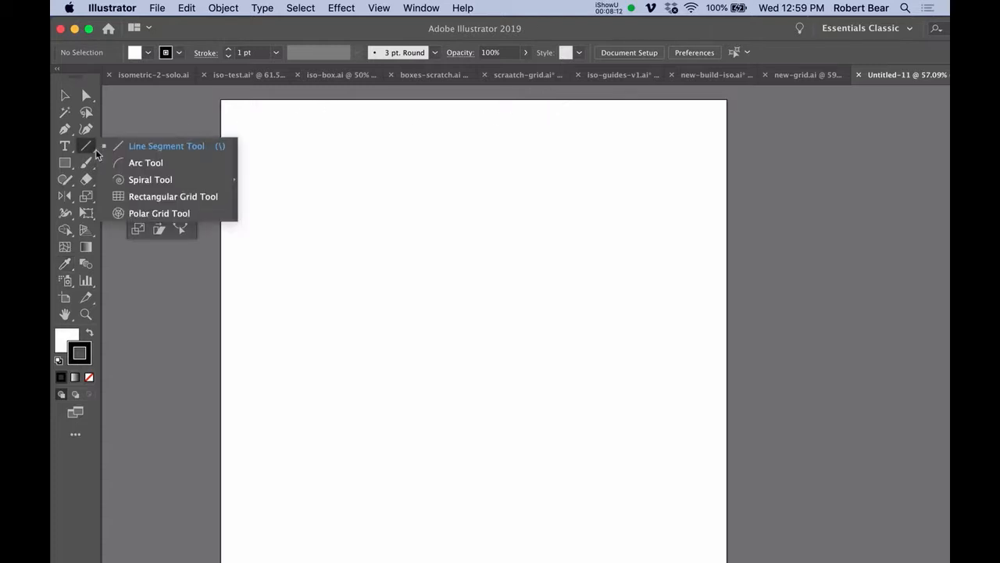
click(148, 198)
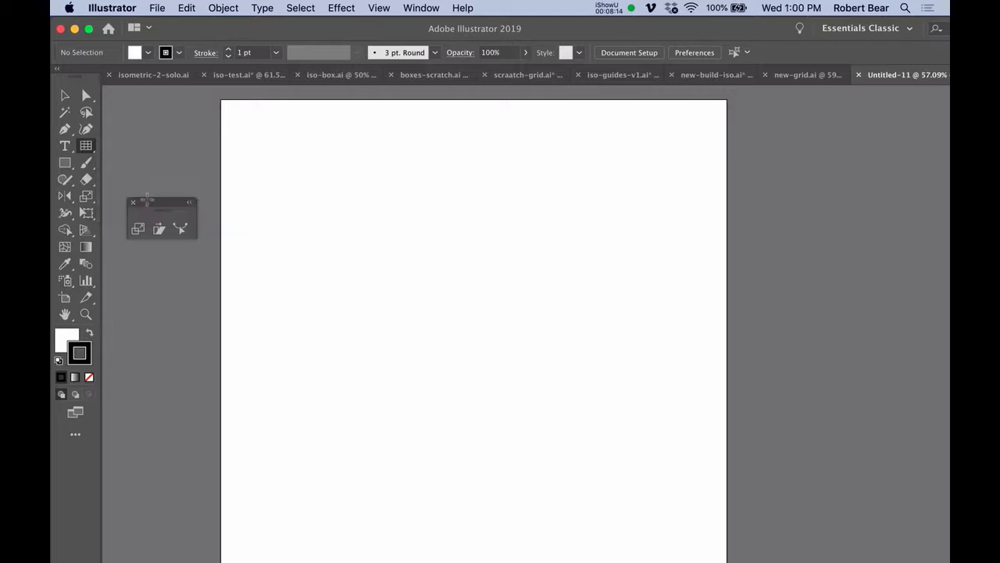
click(236, 174)
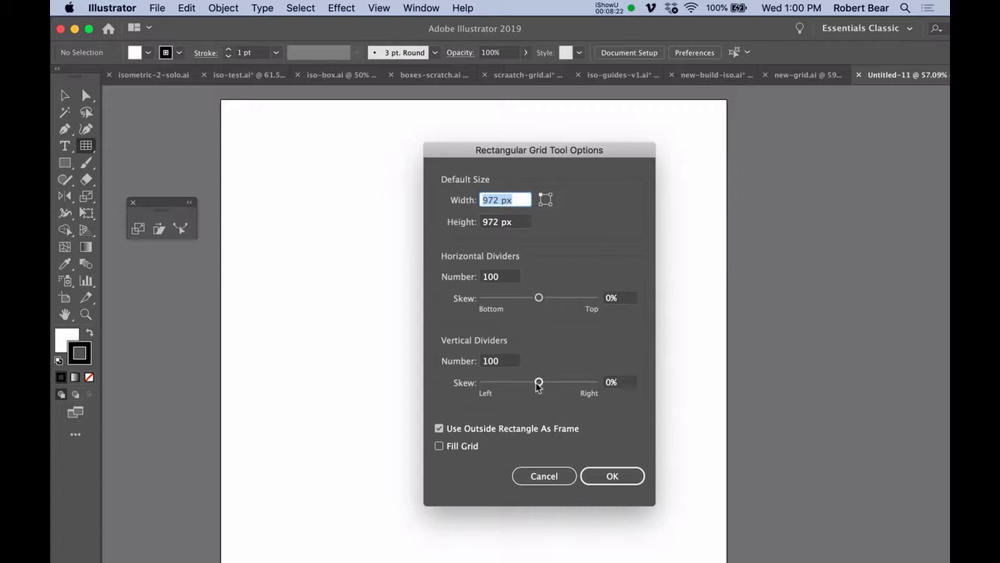
click(607, 475)
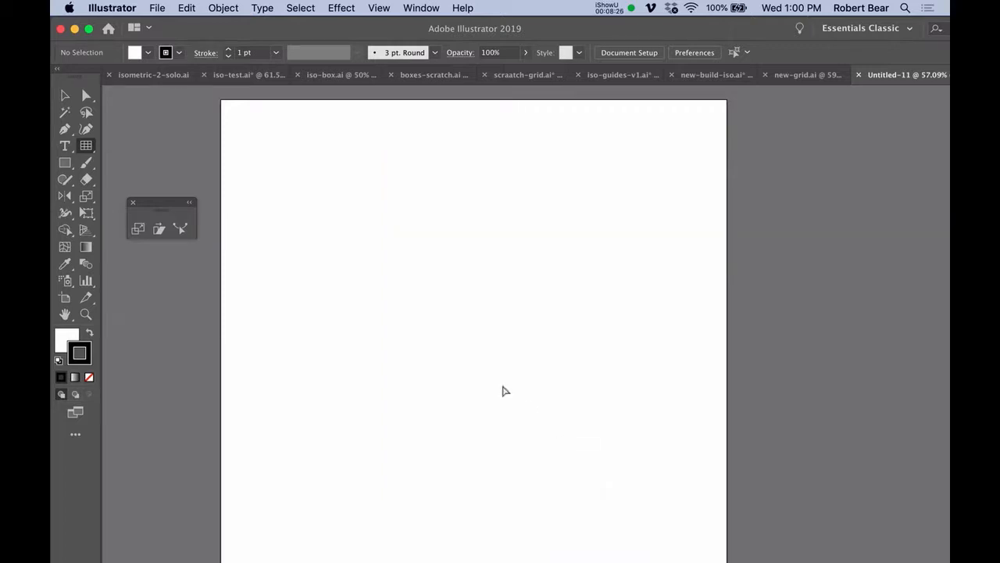
key(super+minus)
key(super+minus)
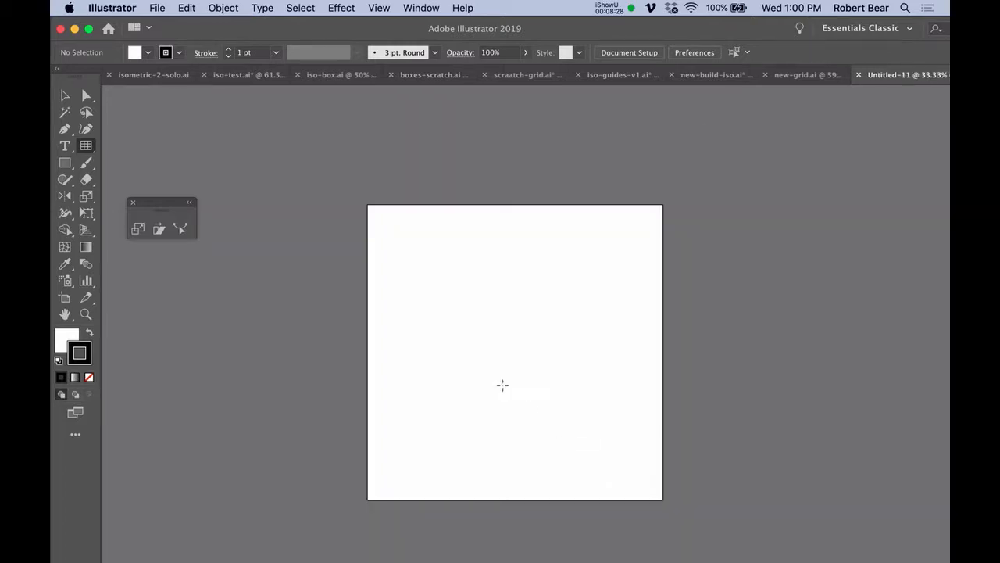
drag(341, 185, 696, 489)
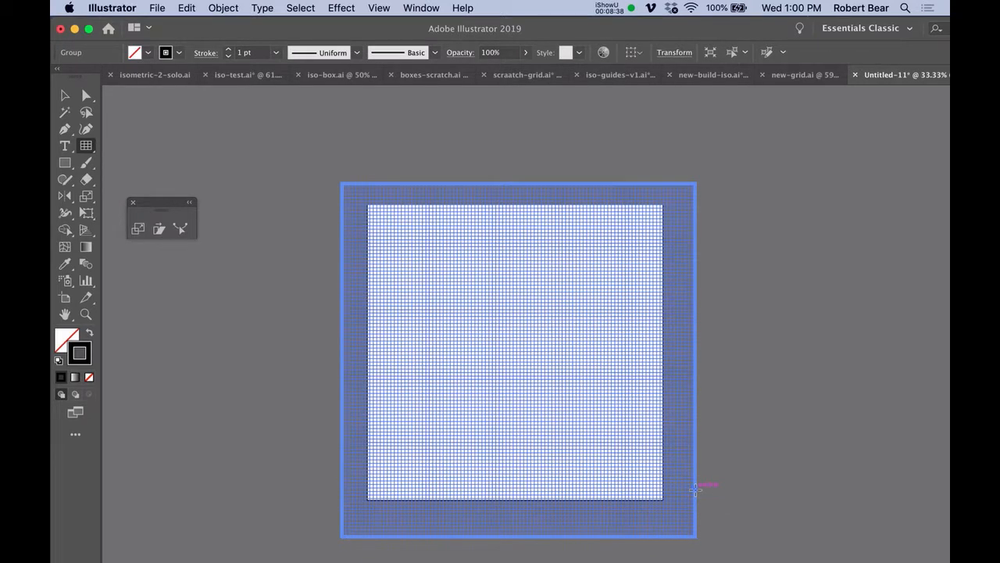
key(s)
key(Return)
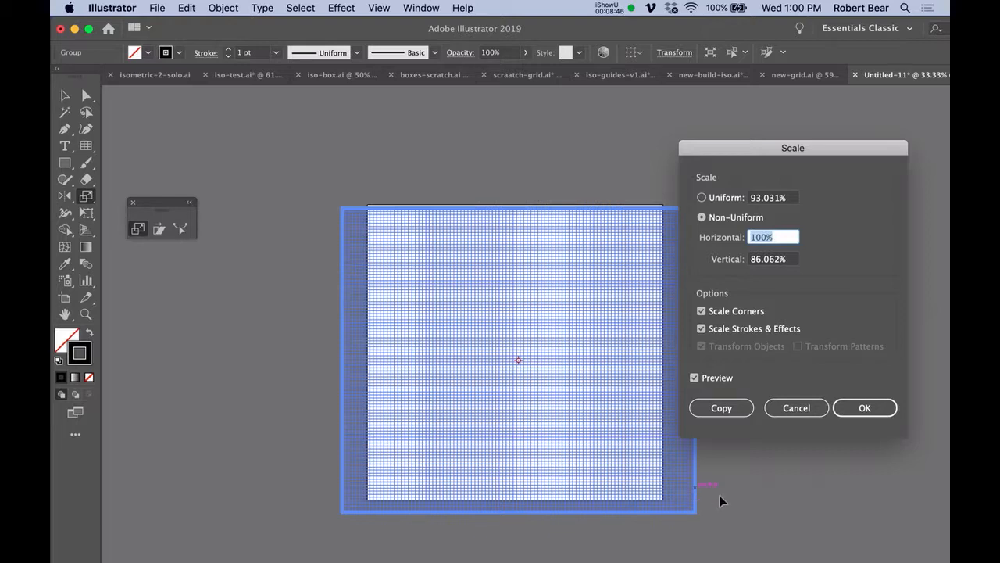
click(815, 412)
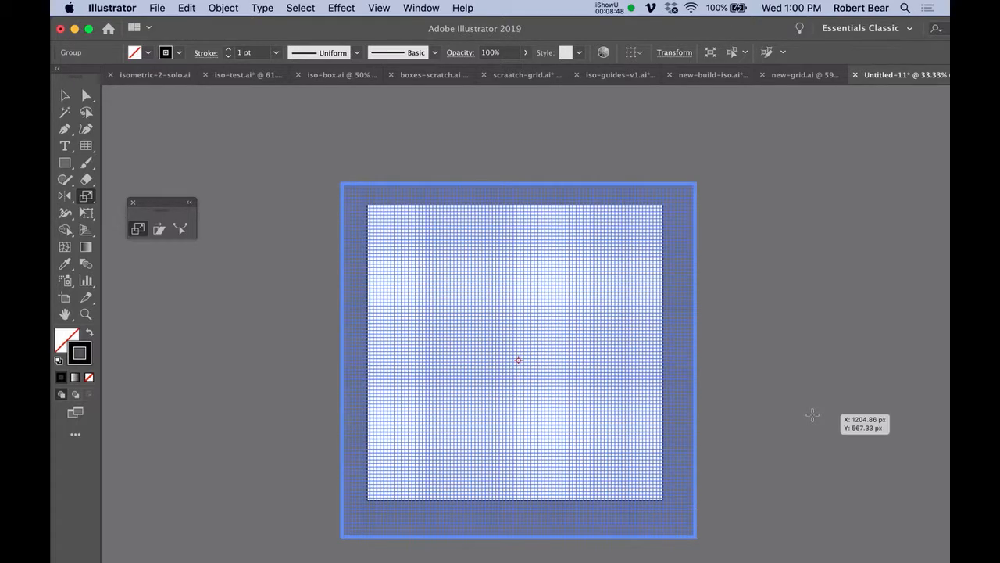
Step: Scale the grid non-uniformly to 86.602% horizontally and 86.062% vertically
key(Return)
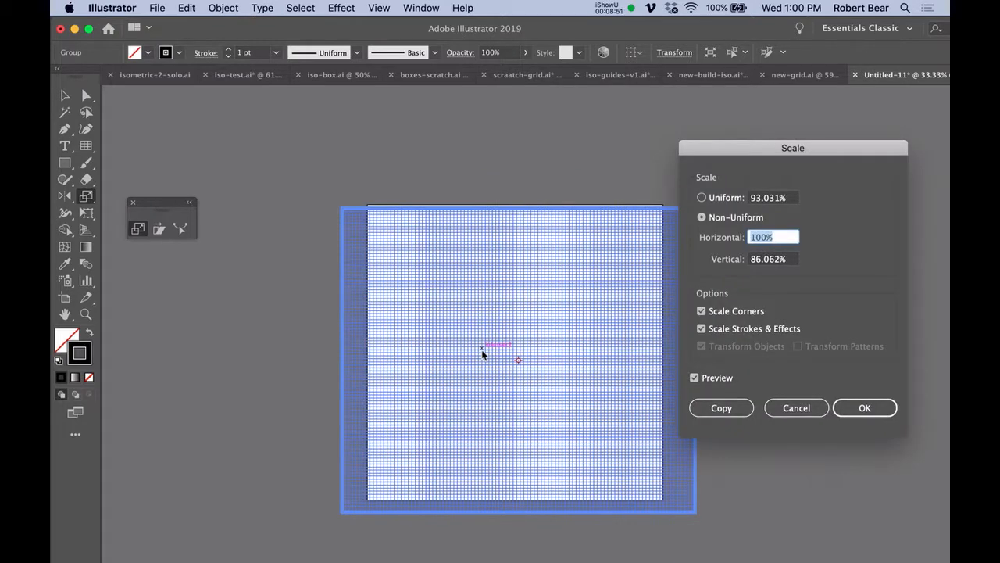
text(86.602)
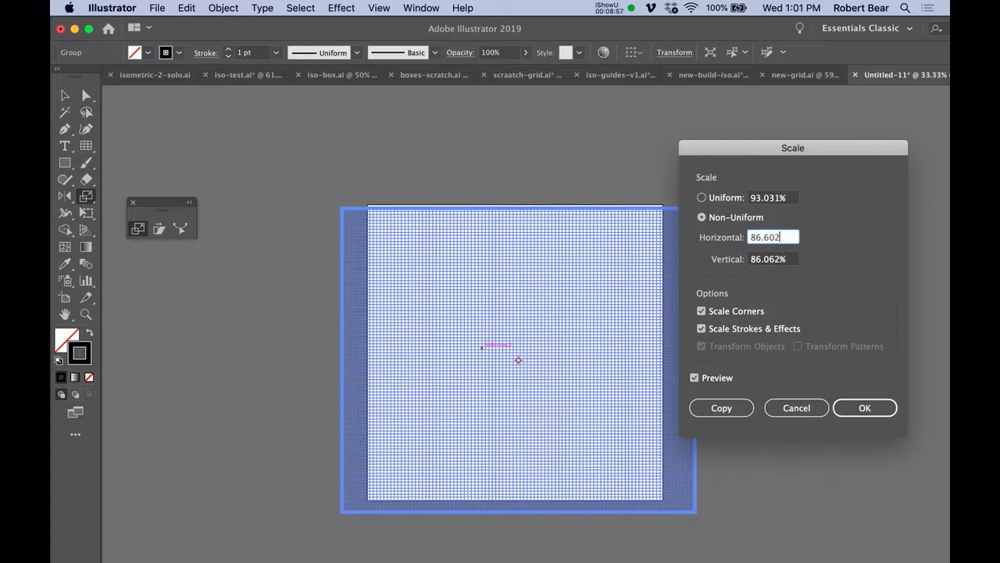
key(Tab)
key(Return)
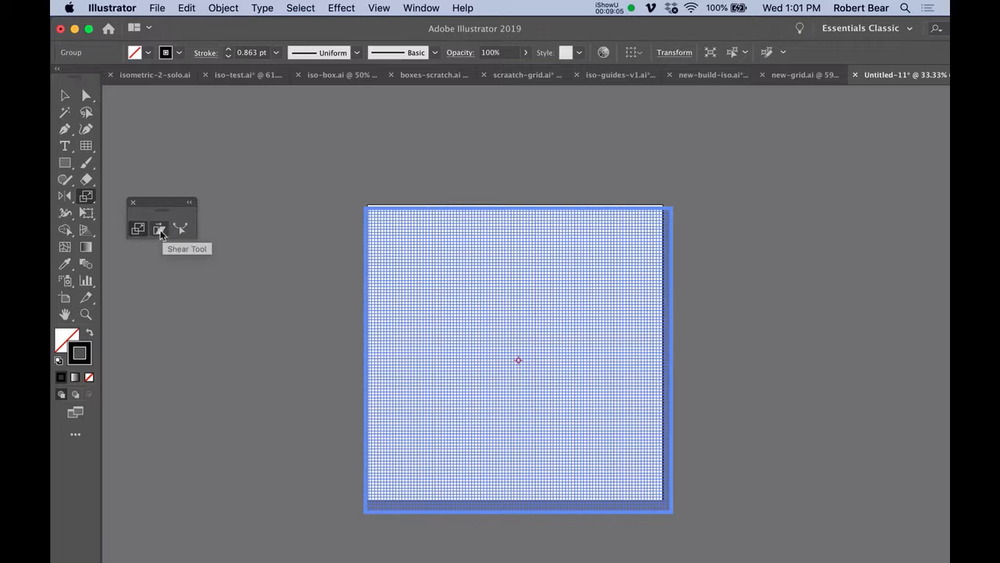
Step: Shear the grid 30° along the horizontal axis, and rotate it by -30°
double_click(161, 233)
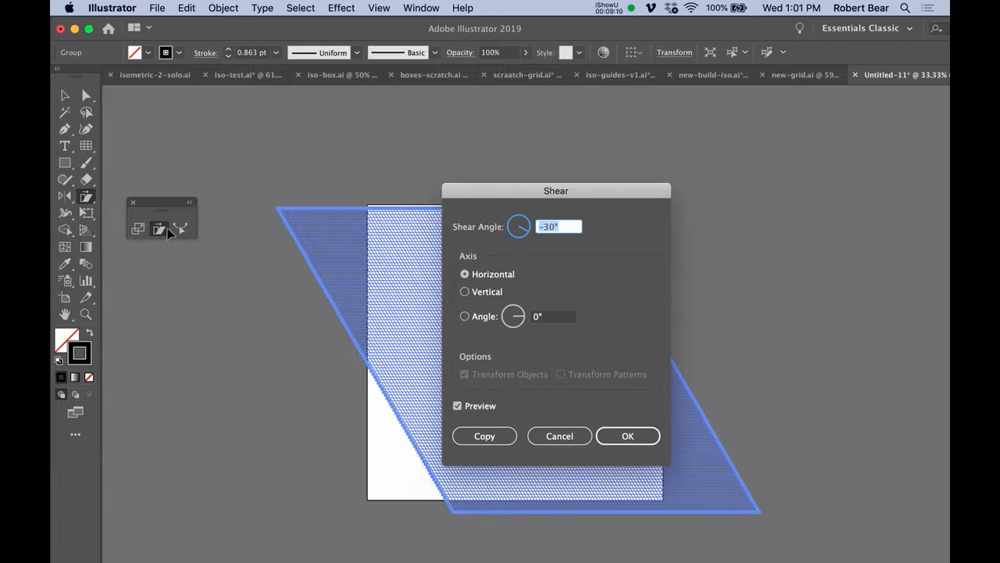
text(30)
key(Return)
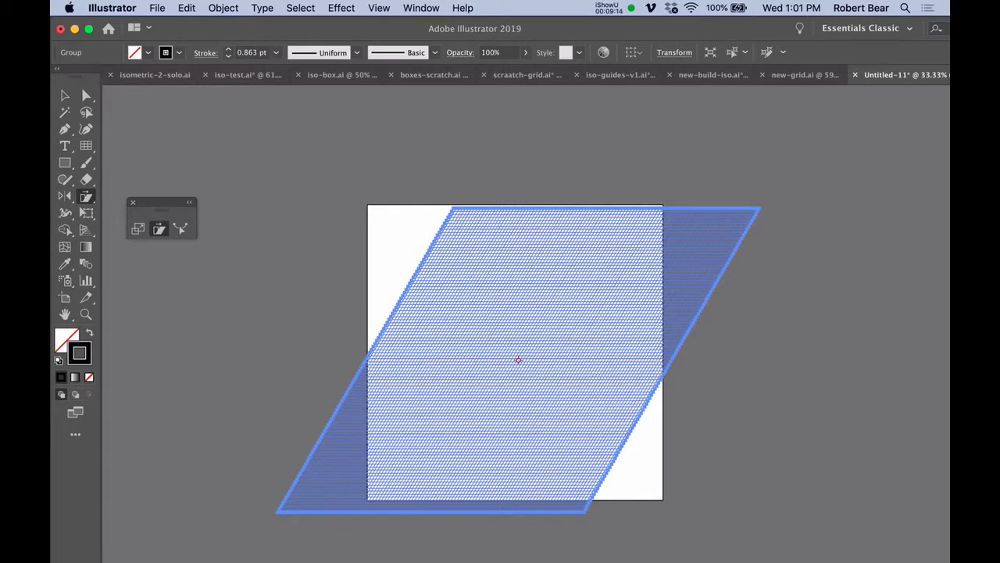
key(r)
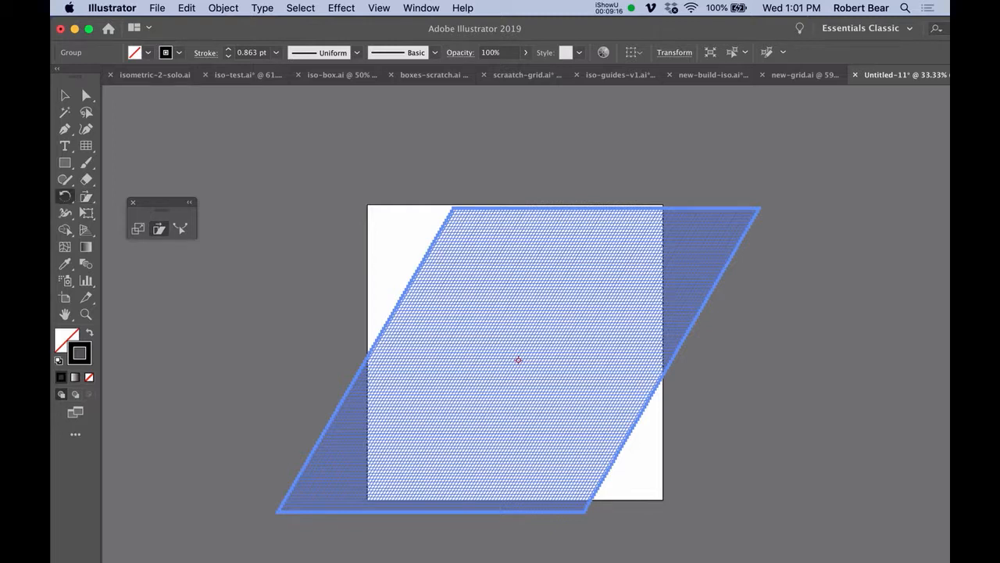
key(Return)
text(-30)
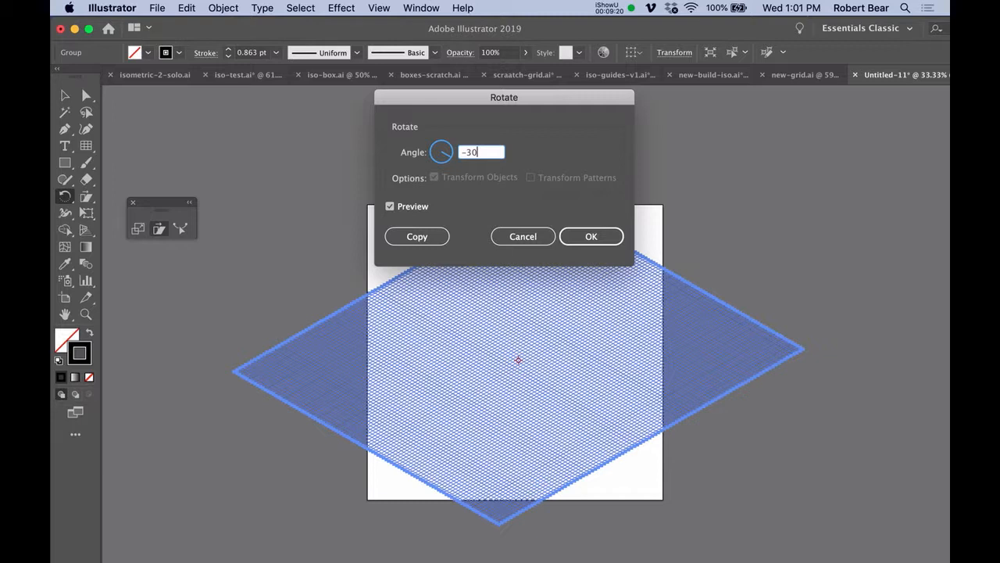
key(Return)
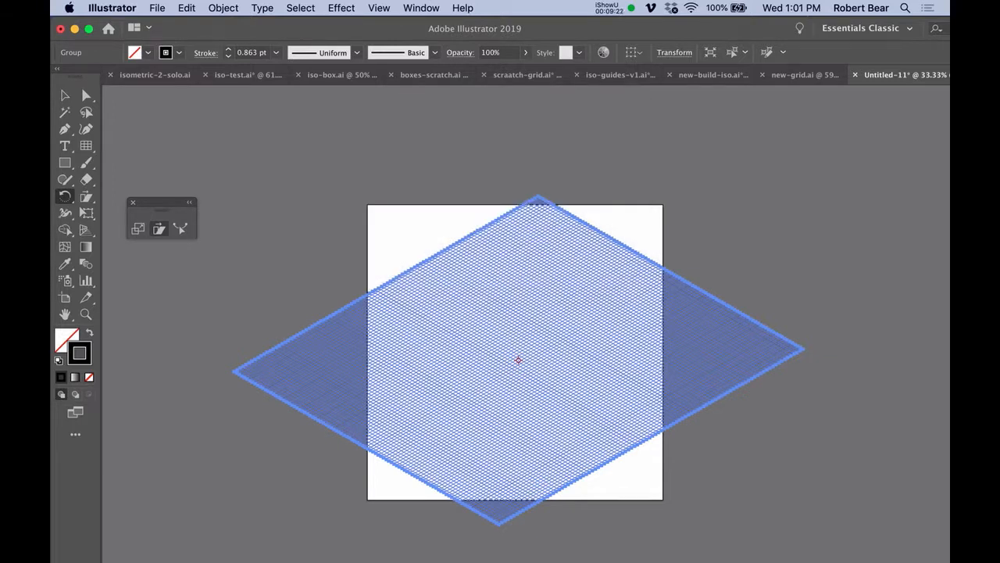
Step: Scale the isometric grid uniformly by 120%, repeat the scaling twice so it covers the whole artboard, and deselect it
scroll(435, 286, left, 2)
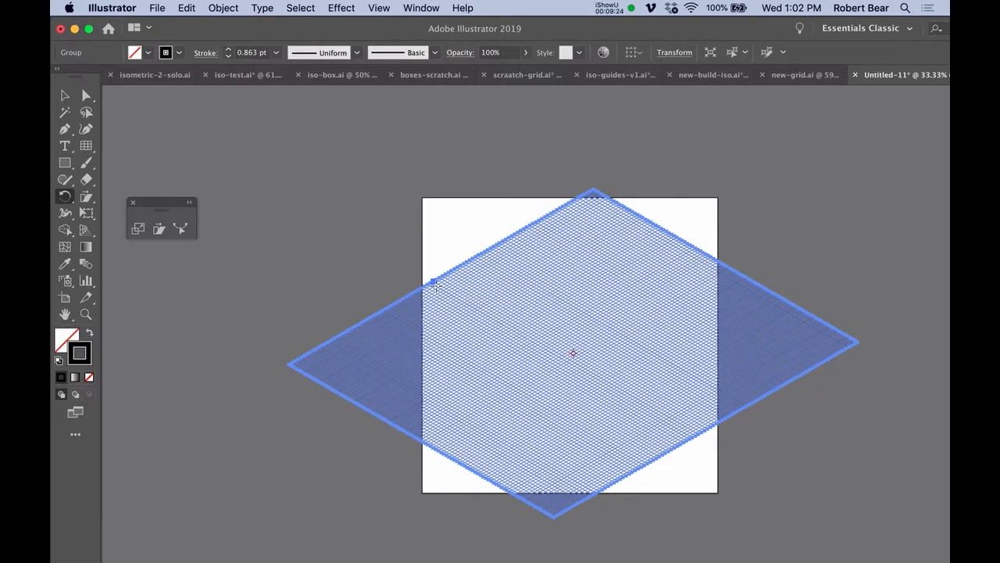
key(s)
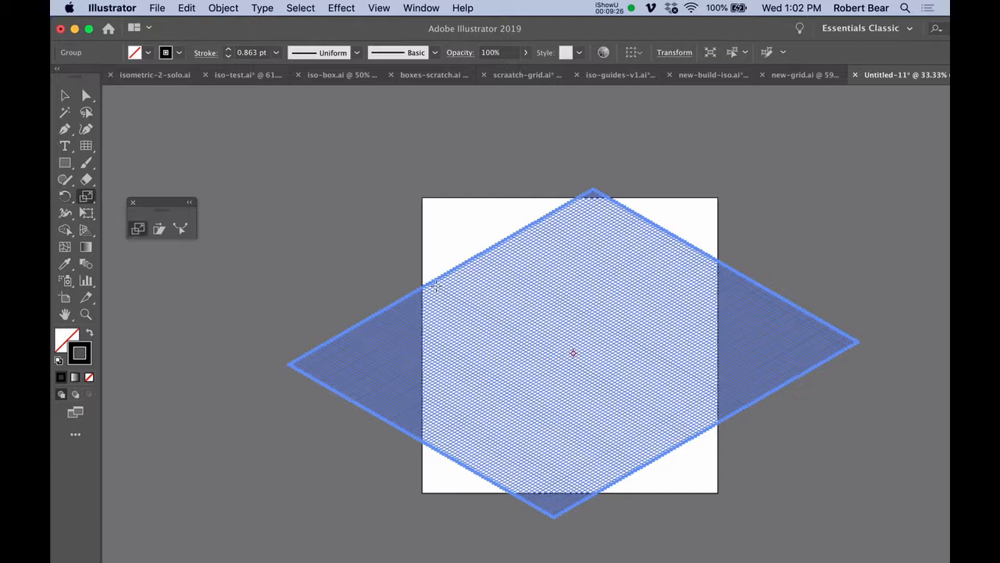
key(Return)
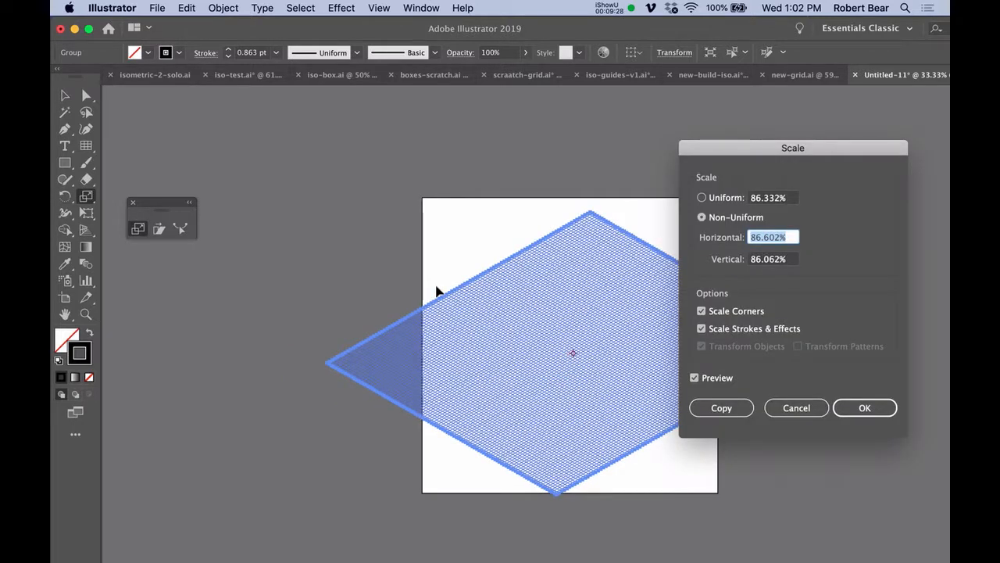
key(shift+Tab)
key(shift+Tab)
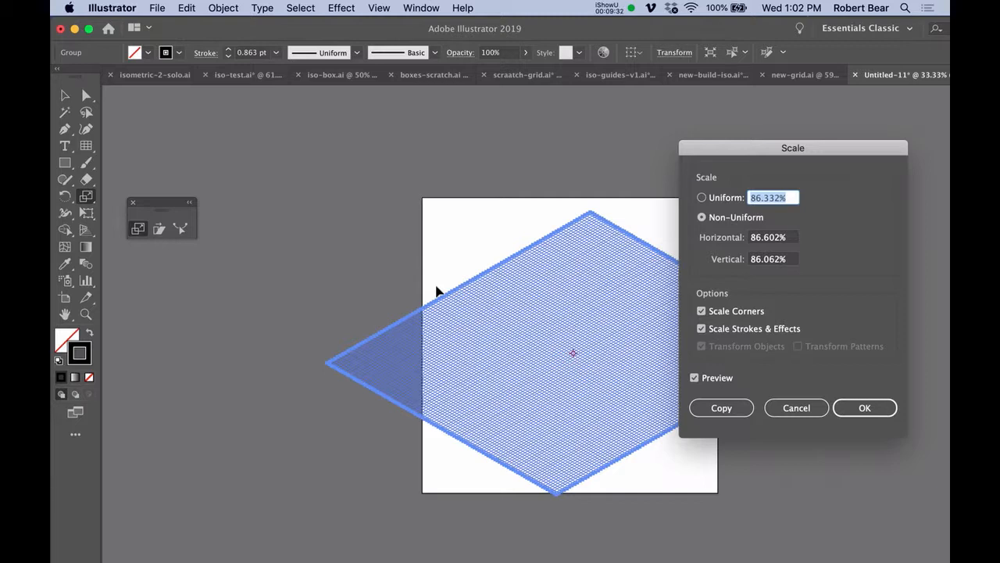
text(120)
key(Tab)
key(Return)
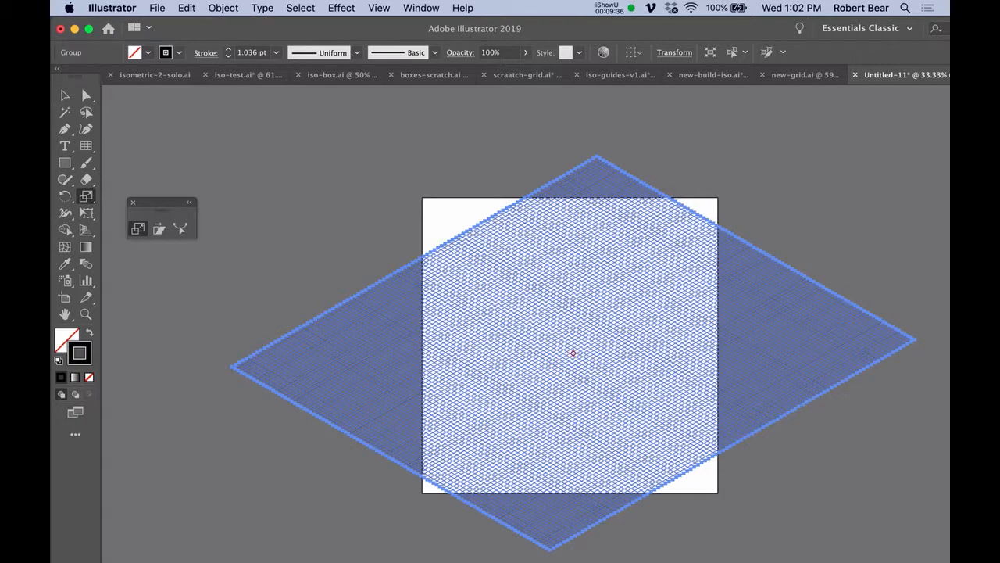
key(super+d)
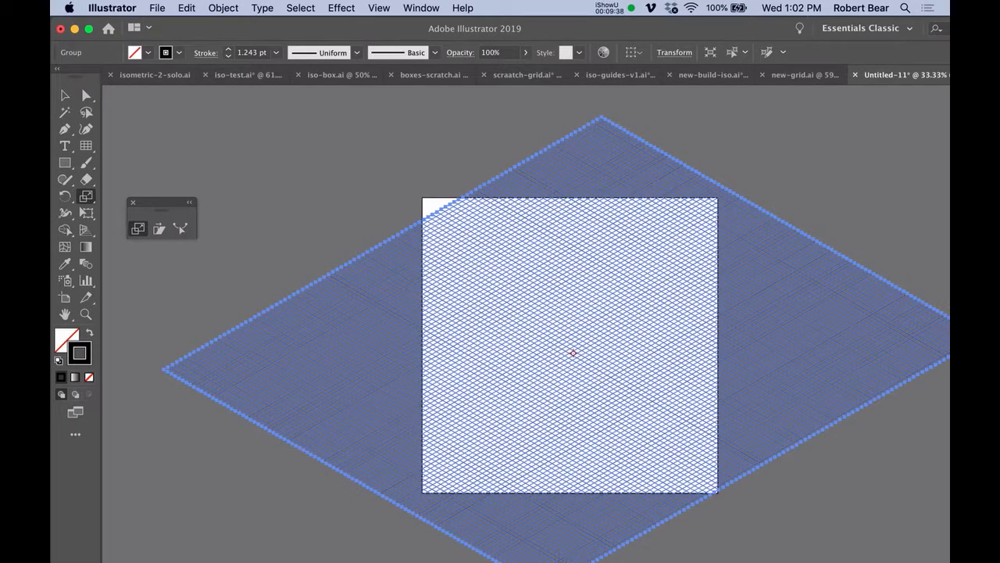
key(super+d)
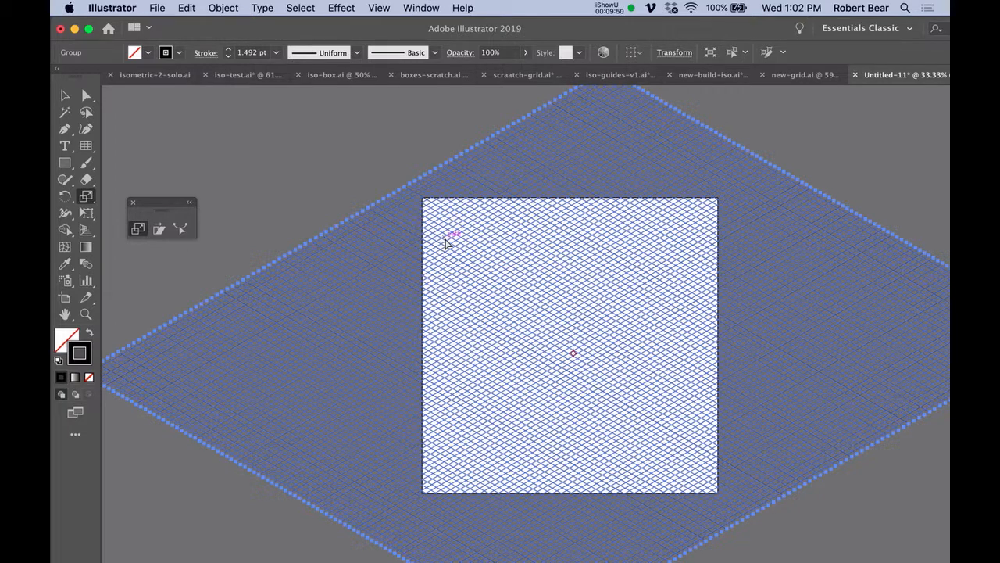
key(super+shift+a)
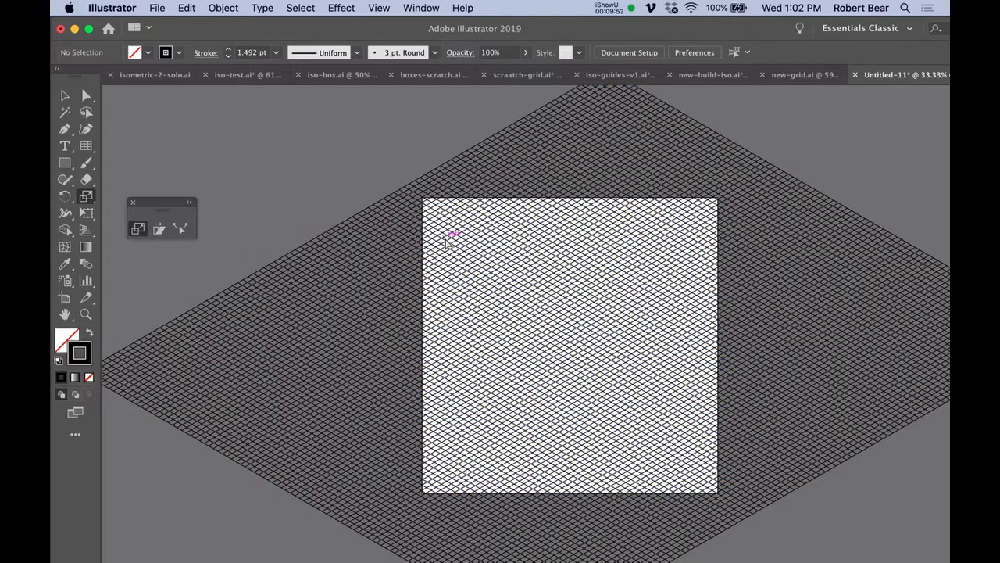
Step: Draw a nearly vertical line over the grid near the artboard's left edge, starting just above the artboard and spanning most of its height
key(super+equal)
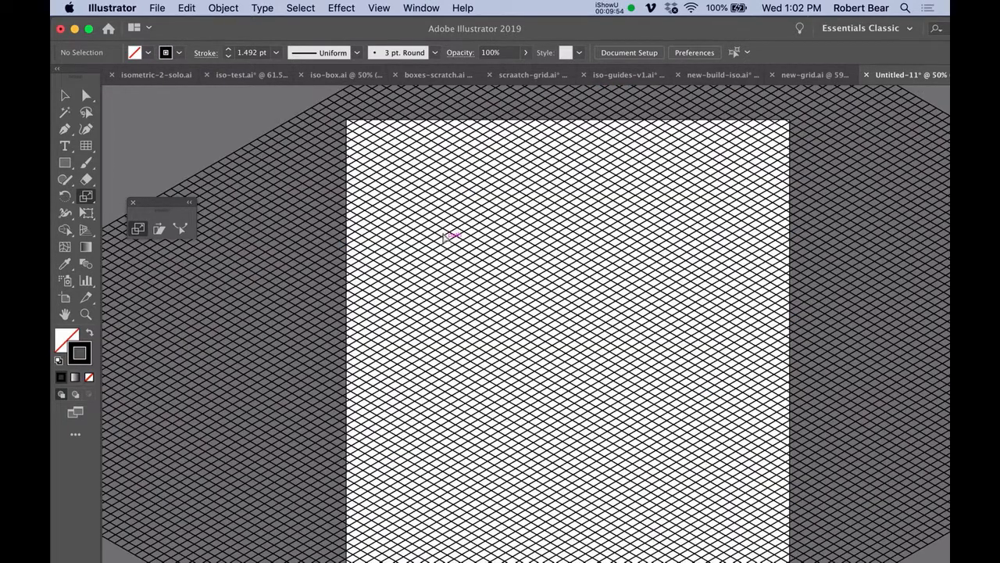
key(backslash)
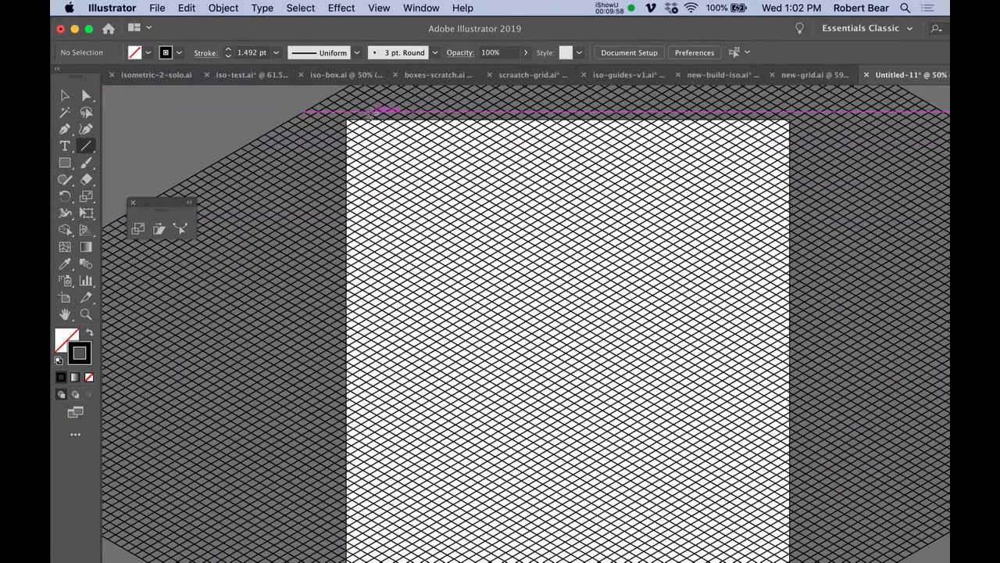
drag(371, 111, 380, 520)
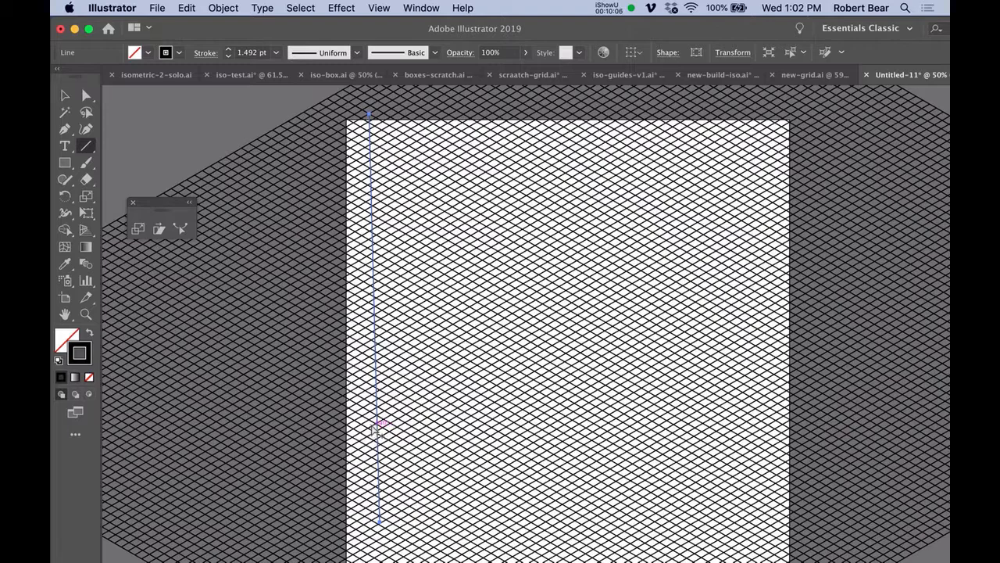
Step: Copy the line one short interval to the right, and repeat the copy to fill about two thirds of the artboard's width with evenly spaced lines
drag(384, 426, 395, 422)
key(ctrl+d)
key(ctrl+d)
key(ctrl+d)
key(ctrl+d)
key(ctrl+d)
key(ctrl+d)
key(ctrl+d)
key(ctrl+d)
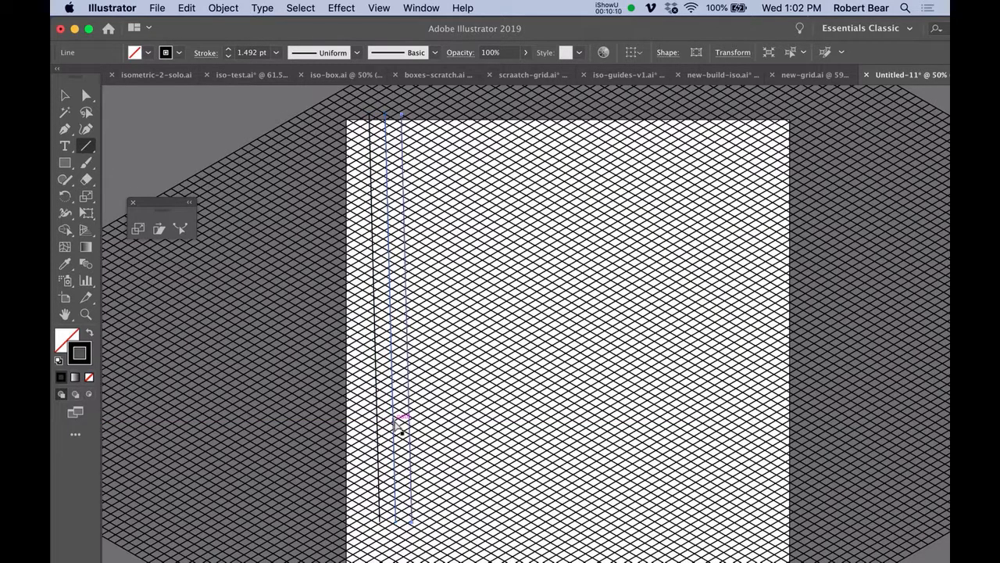
key(ctrl+d)
key(ctrl+d)
key(ctrl+d)
key(ctrl+d)
key(ctrl+d)
key(ctrl+d)
key(ctrl+d)
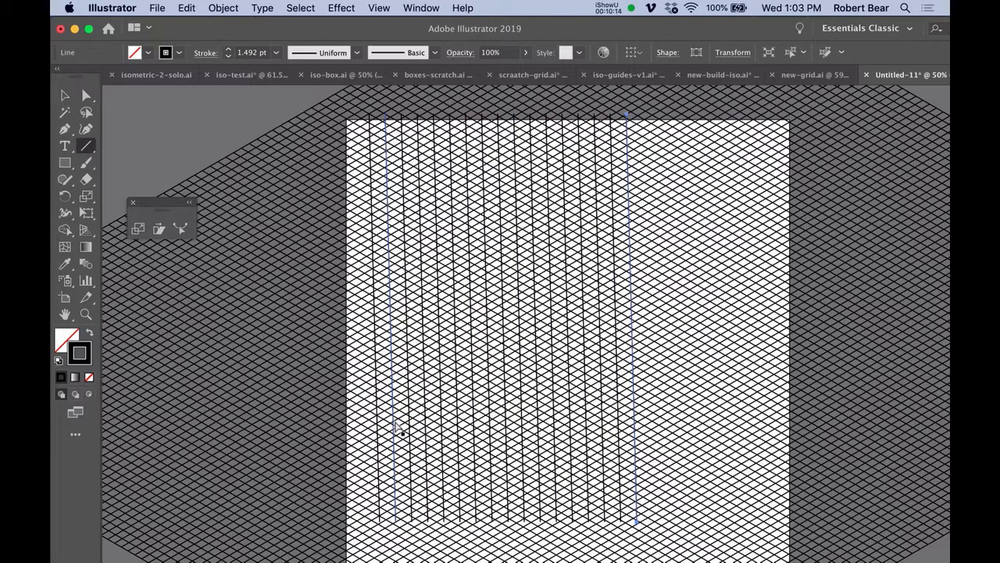
key(super+s)
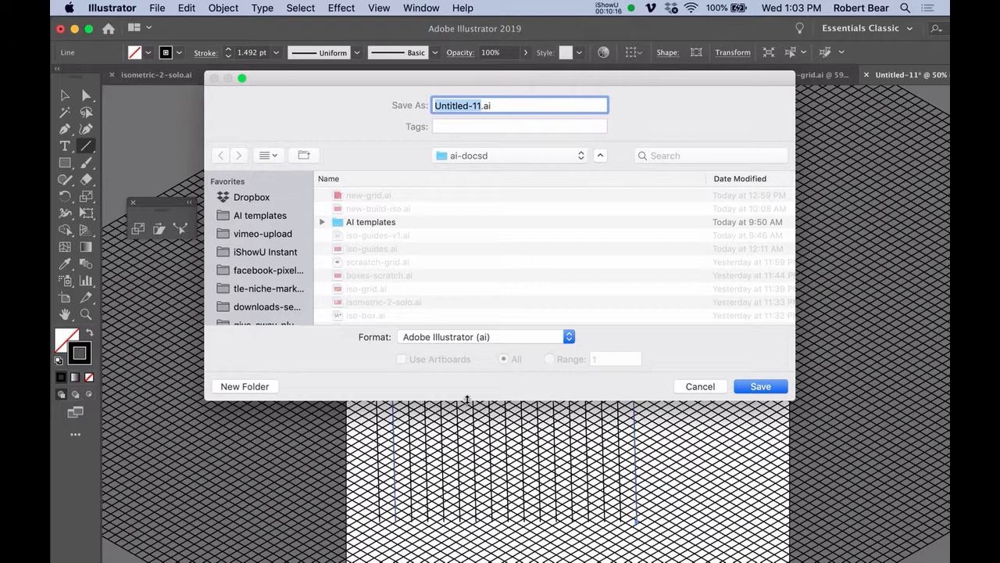
click(700, 386)
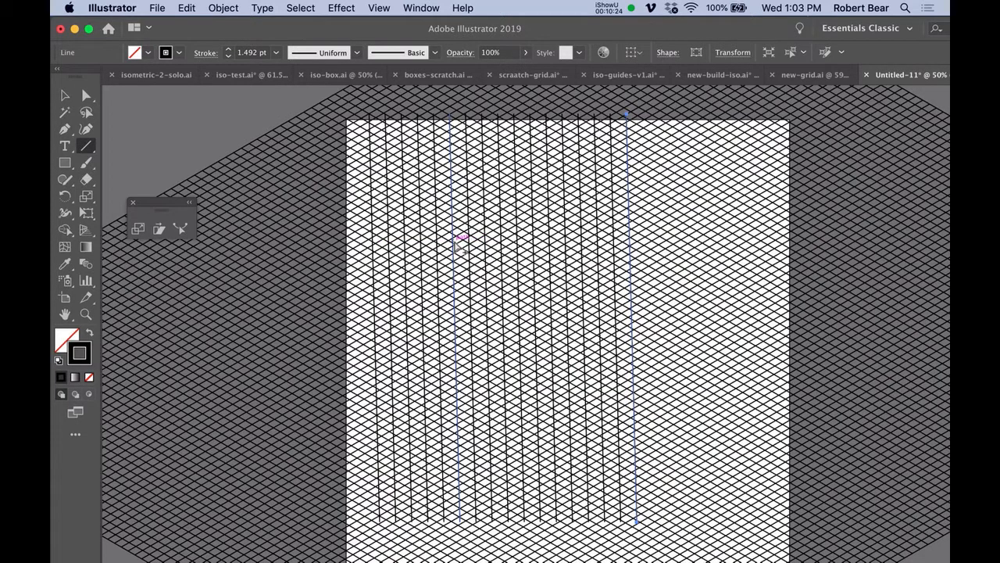
Step: Set the isometric grid's stroke weight to 0.25 pt and its opacity to 50%, leaving out the vertical lines
click(458, 246)
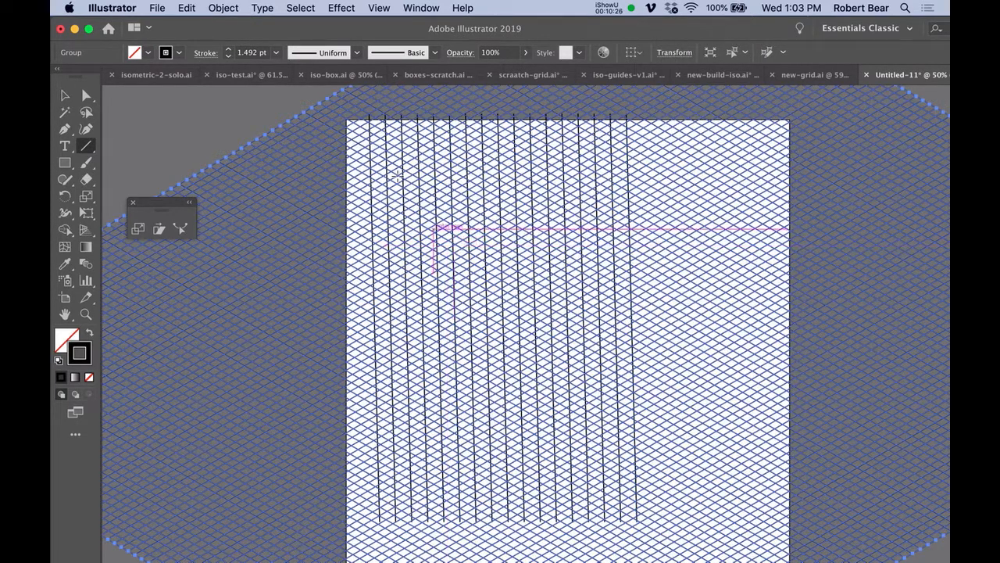
click(255, 52)
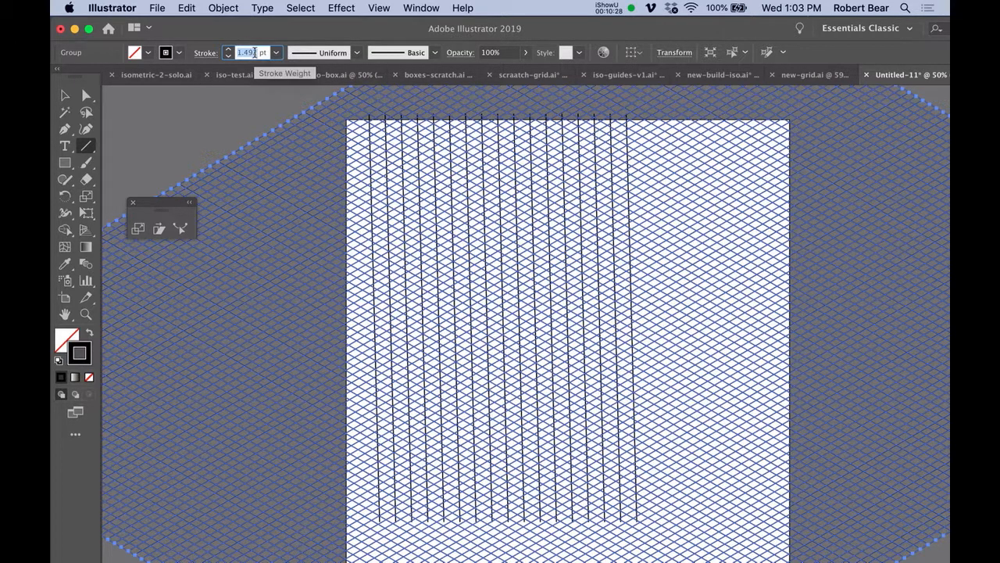
text(0.25)
key(Return)
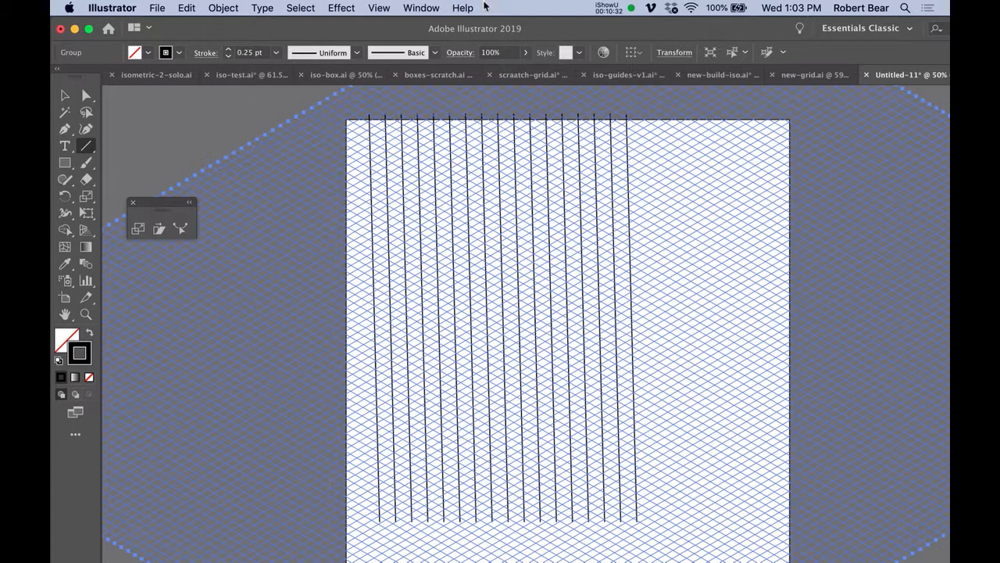
click(493, 52)
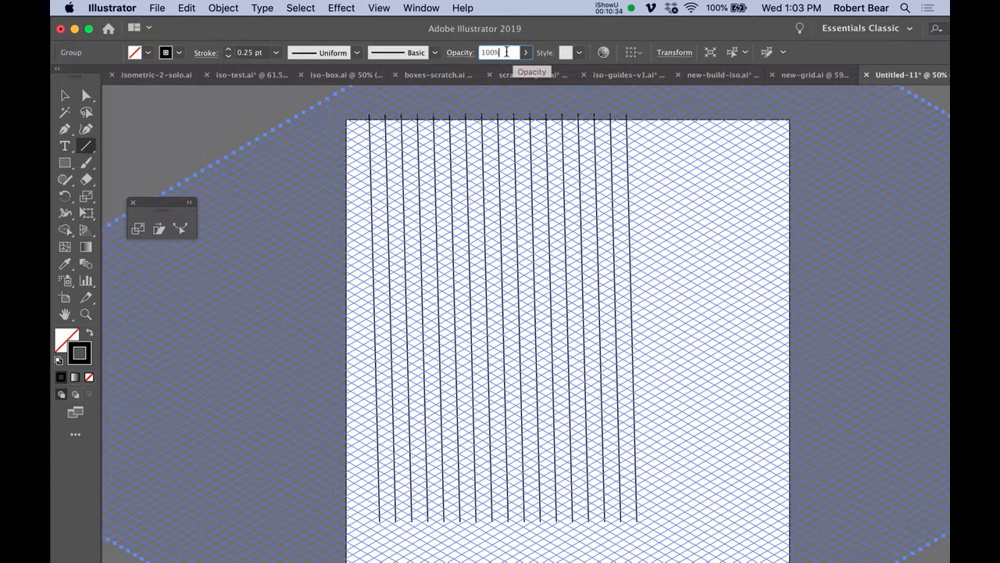
text(50)
key(Return)
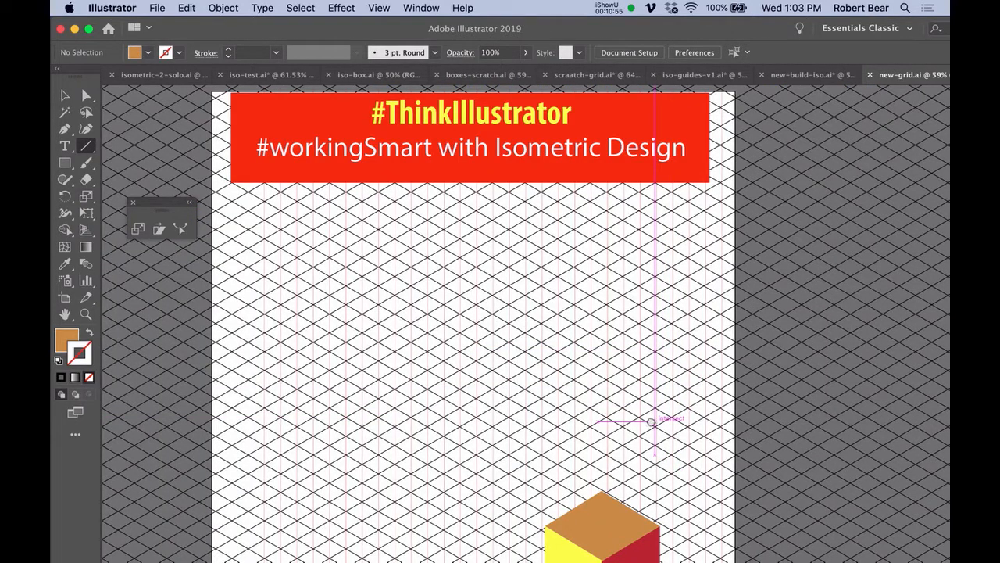
Step: Move the grouped isometric box in new-grid.ai from the artboard's lower right to its lower left, and deselect it
scroll(651, 420, down, 3)
scroll(646, 346, down, 1)
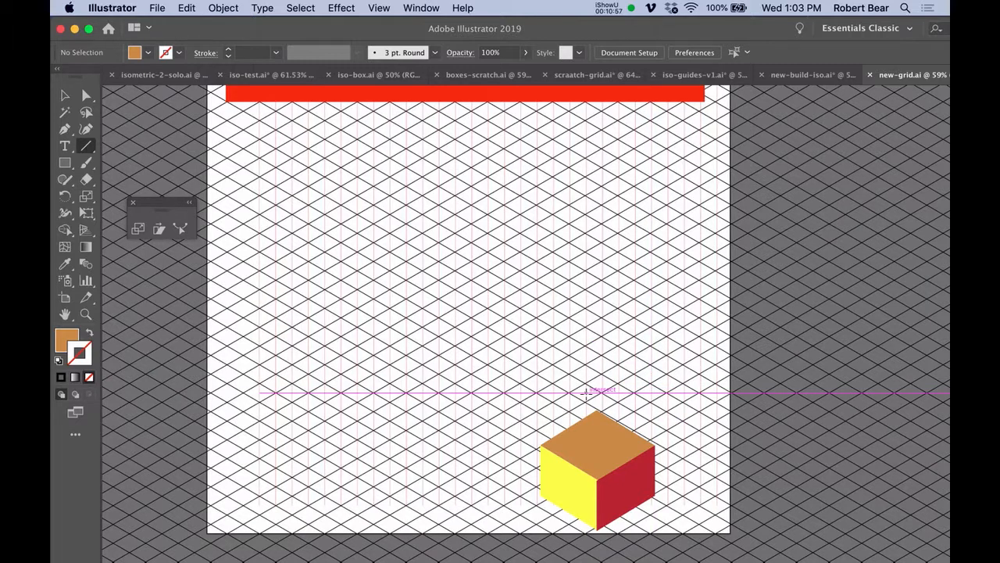
drag(529, 401, 686, 537)
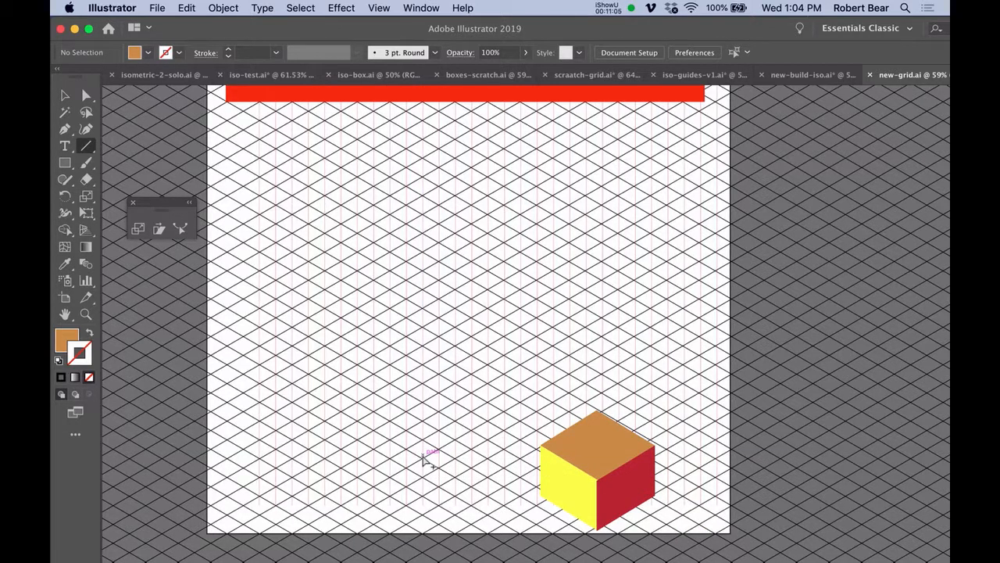
key(super+a)
drag(625, 422, 376, 407)
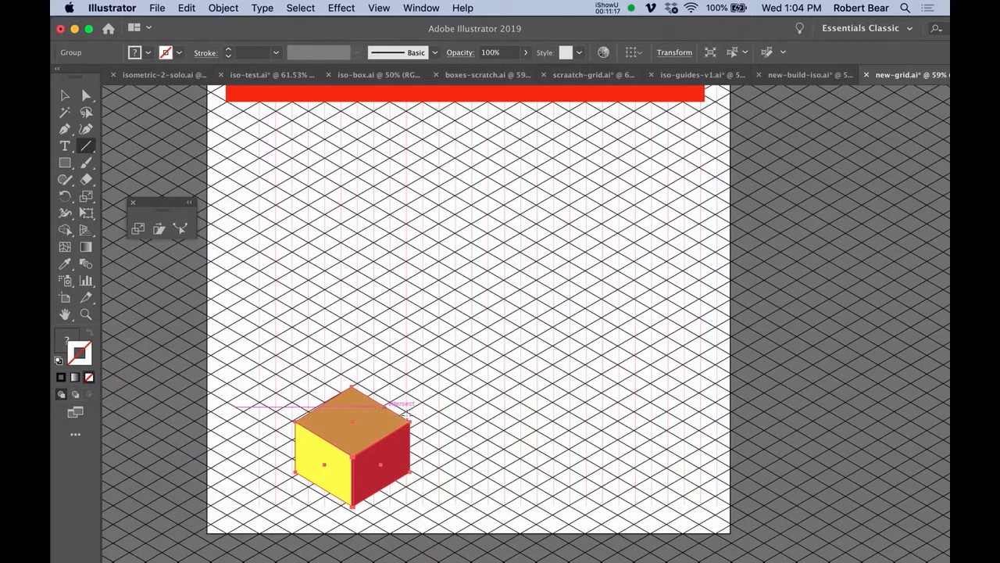
click(433, 428)
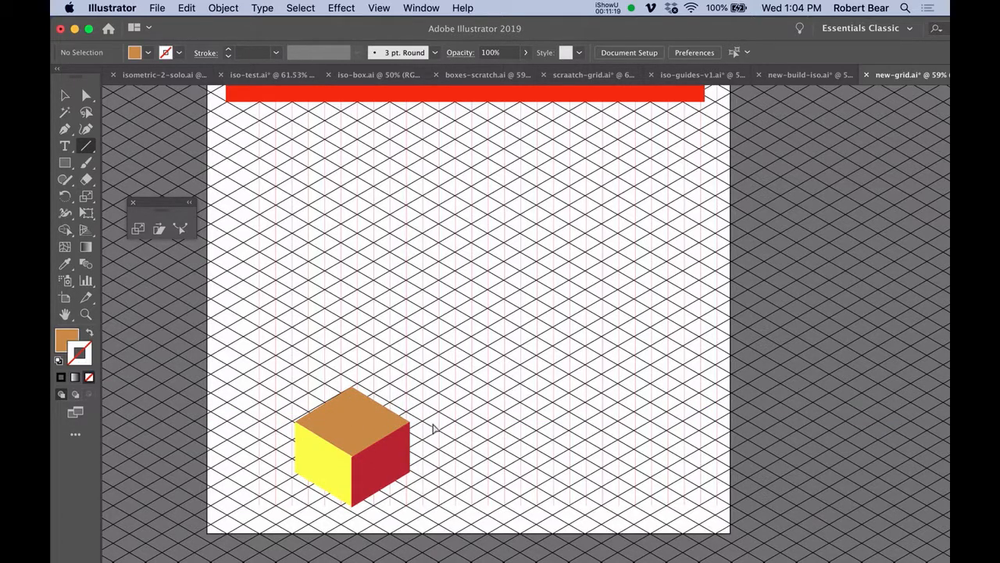
Step: Try moving only the box's orange top face up off the box, and undo the move
click(371, 423)
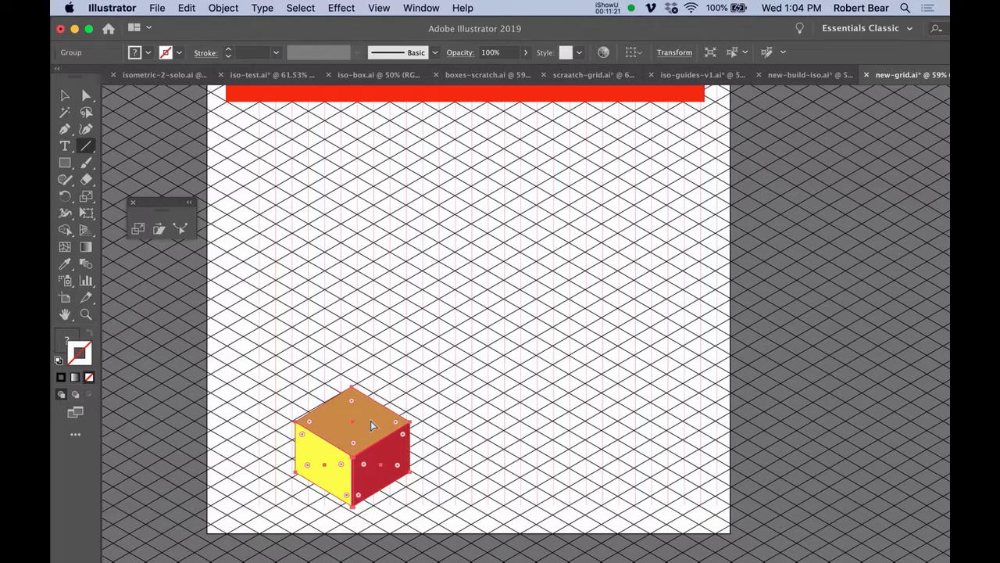
click(430, 410)
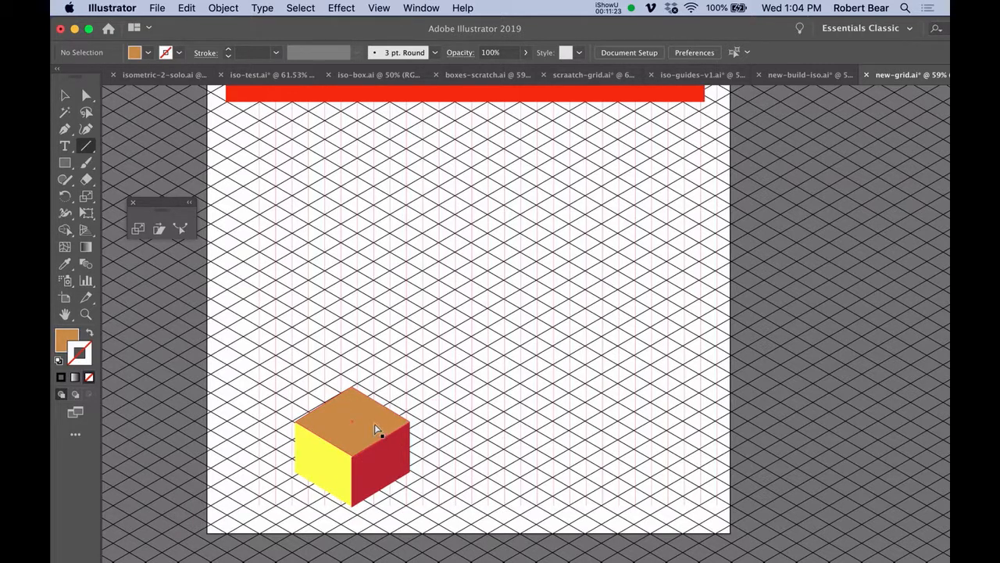
drag(374, 422, 394, 371)
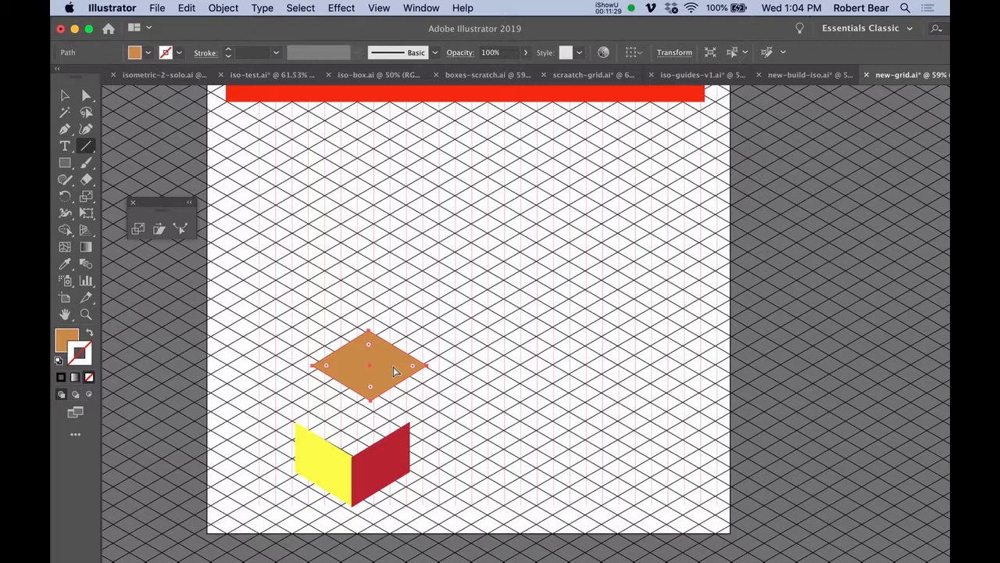
key(super+z)
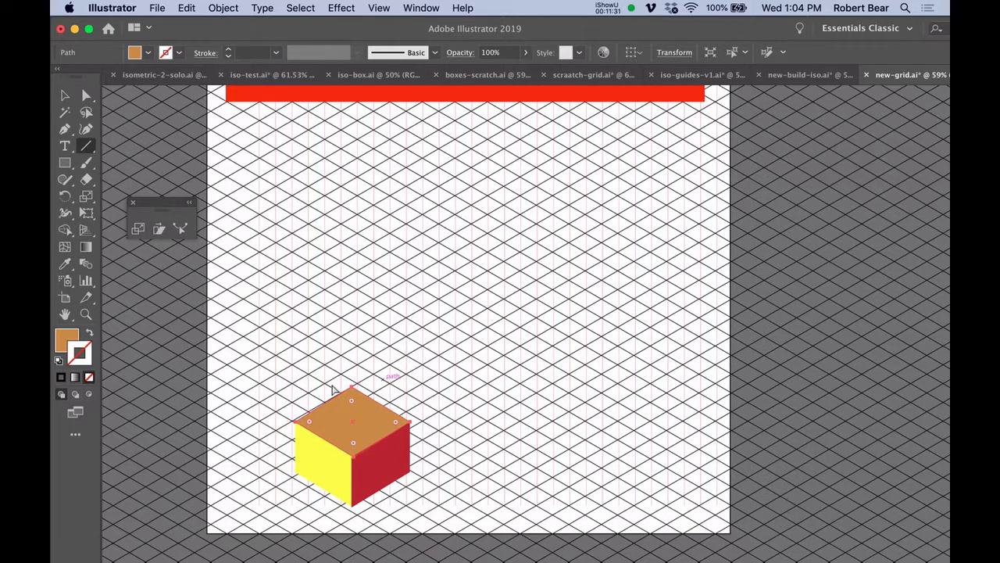
drag(268, 377, 449, 494)
click(448, 488)
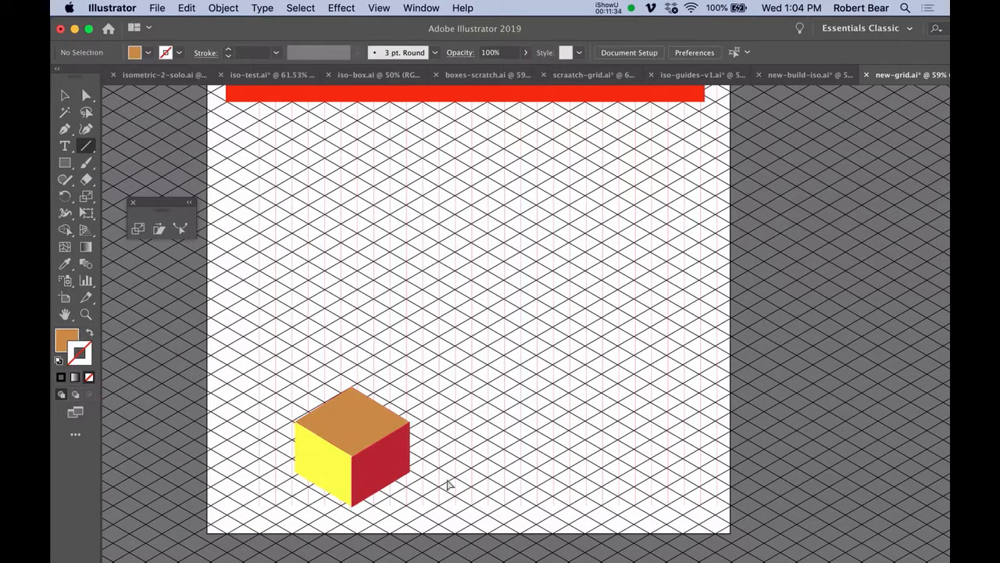
Step: Select the whole box group and place a copy of it up and to the right of the original on the grid
click(393, 454)
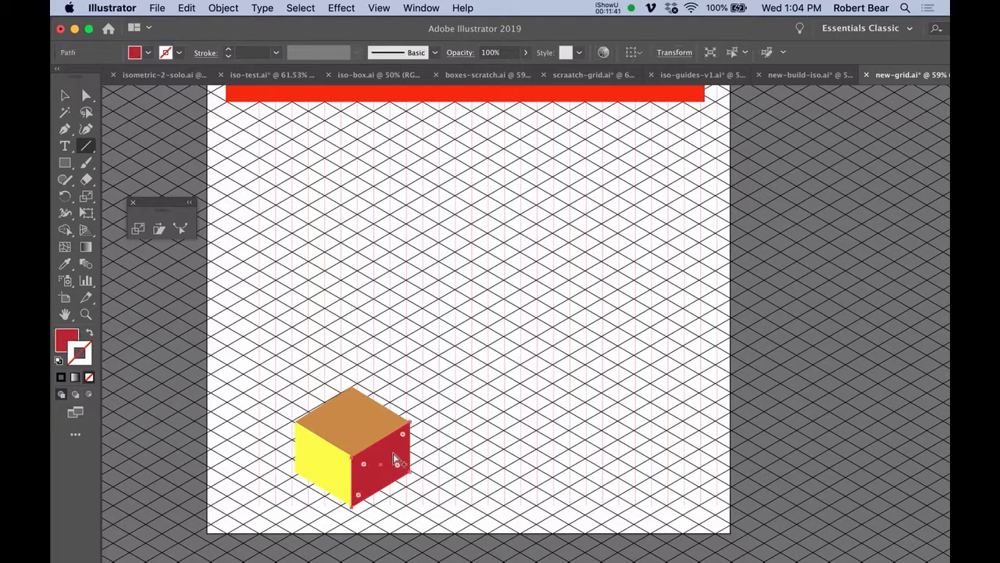
click(393, 454)
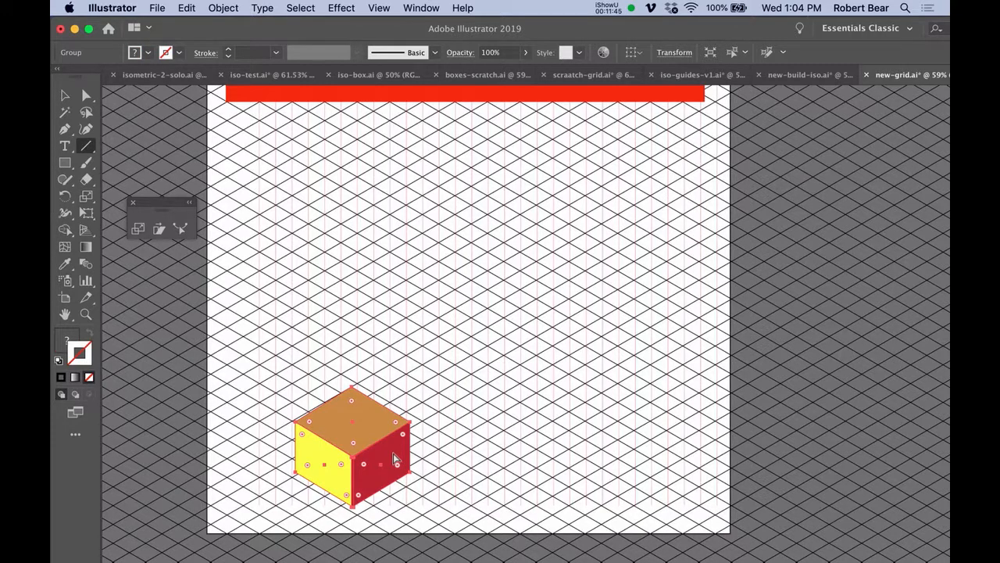
drag(393, 459, 465, 365)
click(471, 448)
Step: Select the original box's yellow face, extend the selection to the whole box and its copy, and clear the selection
click(330, 478)
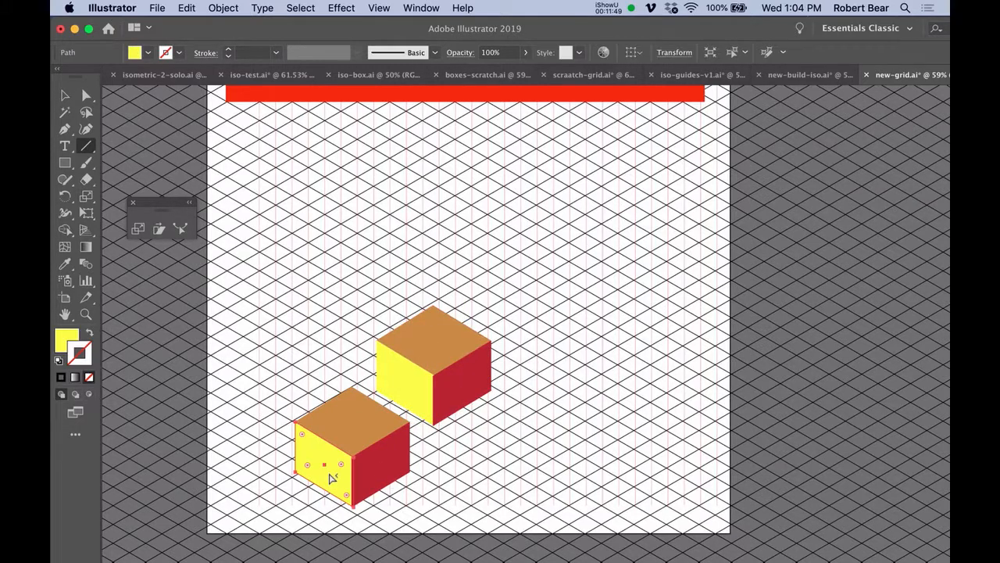
click(330, 479)
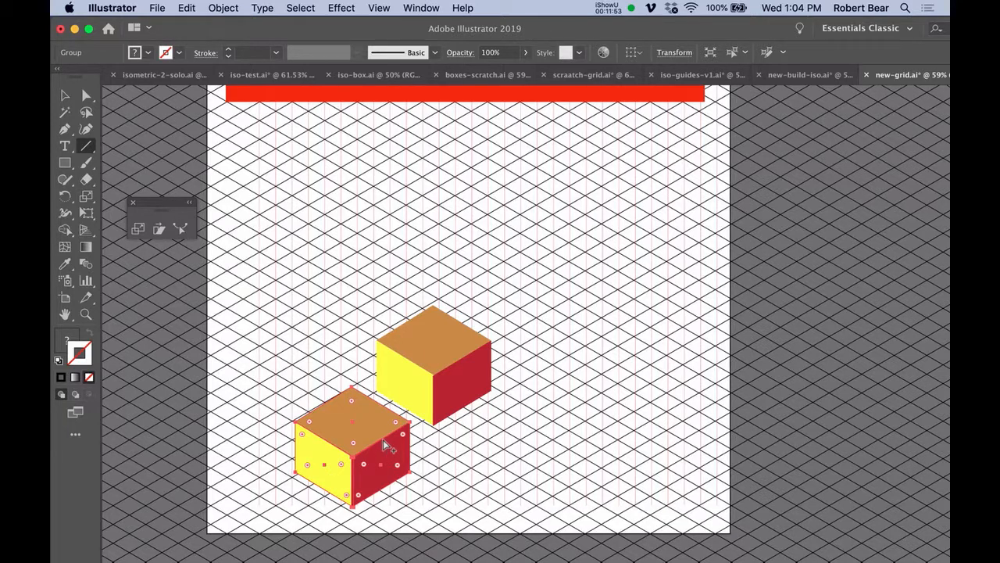
shift+click(386, 358)
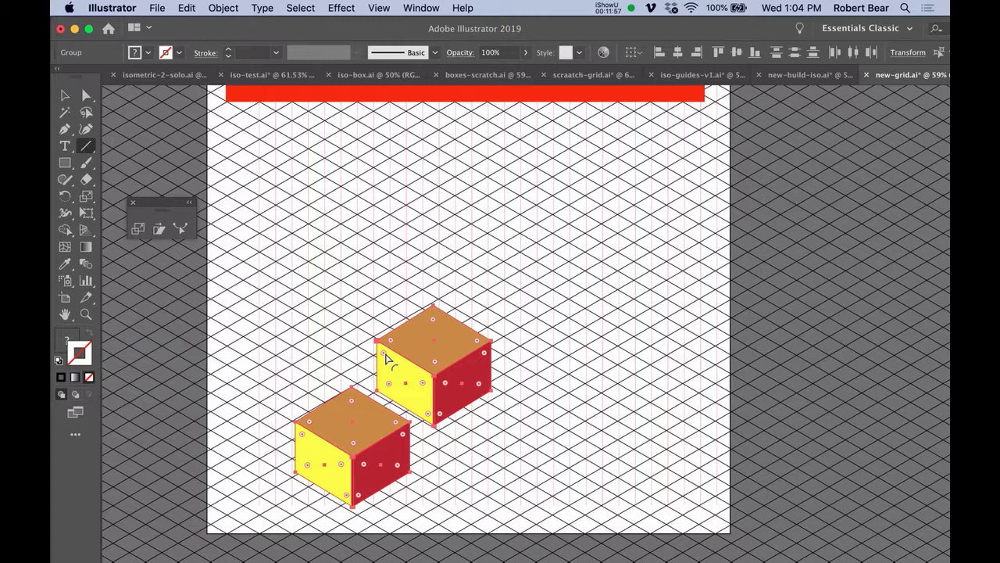
click(483, 429)
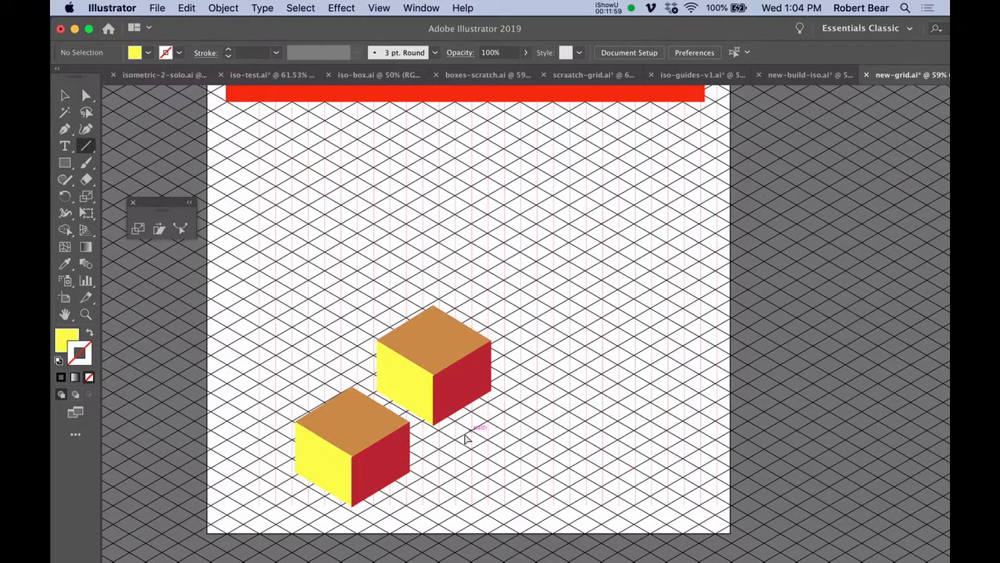
Step: Undo the box copy placed up and to the right, keeping only the original box group selected on the grid
click(335, 475)
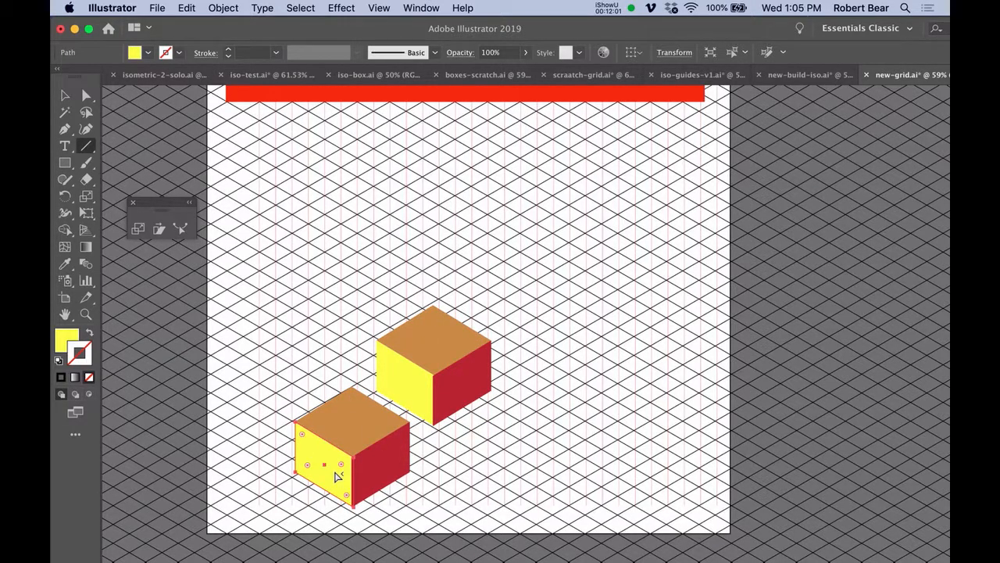
click(336, 476)
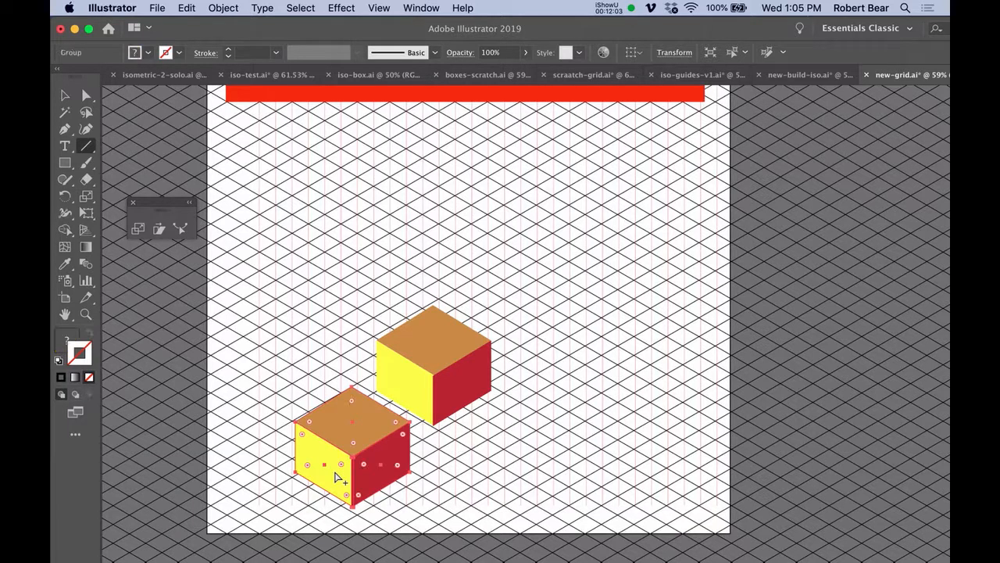
click(336, 476)
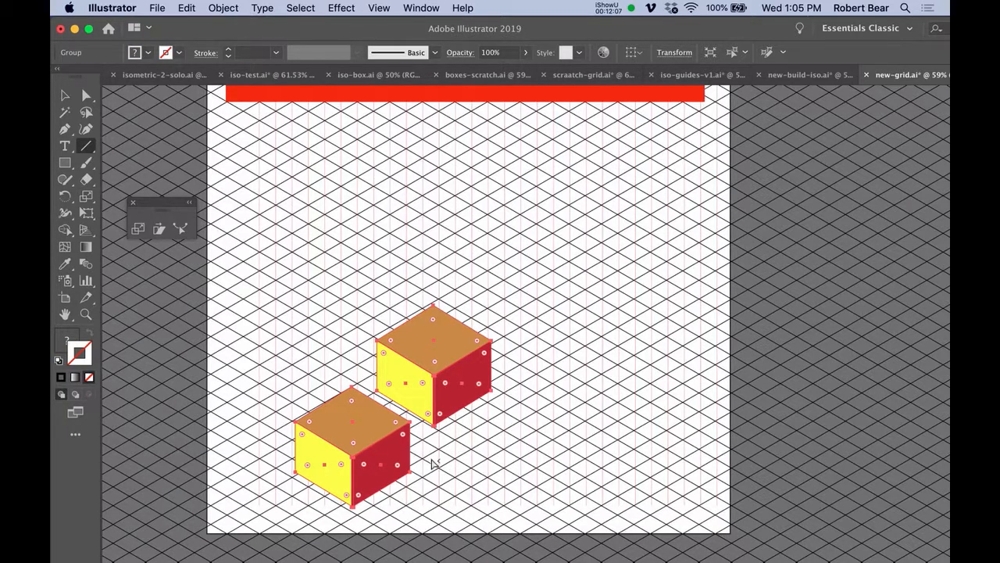
key(super+z)
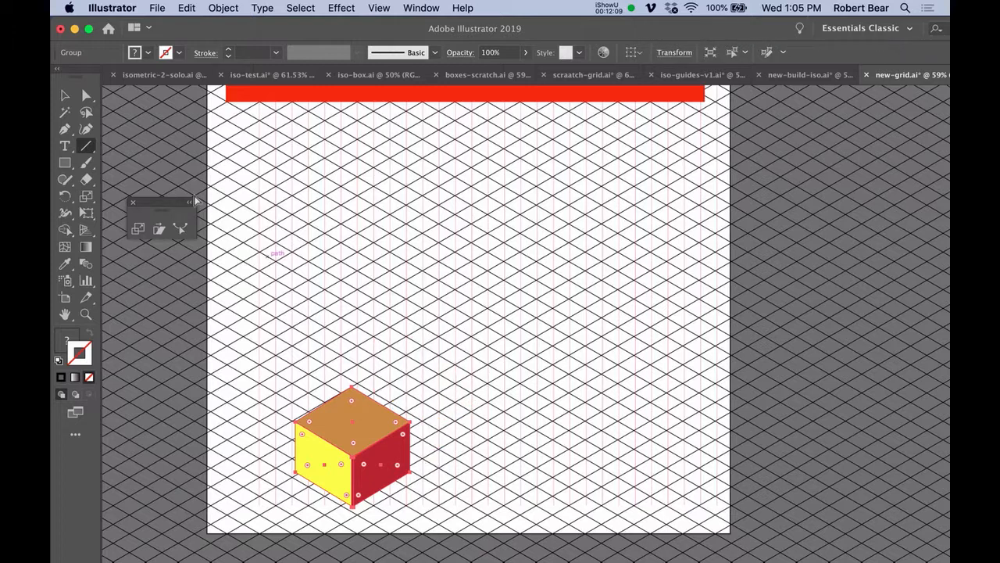
key(super+shift+a)
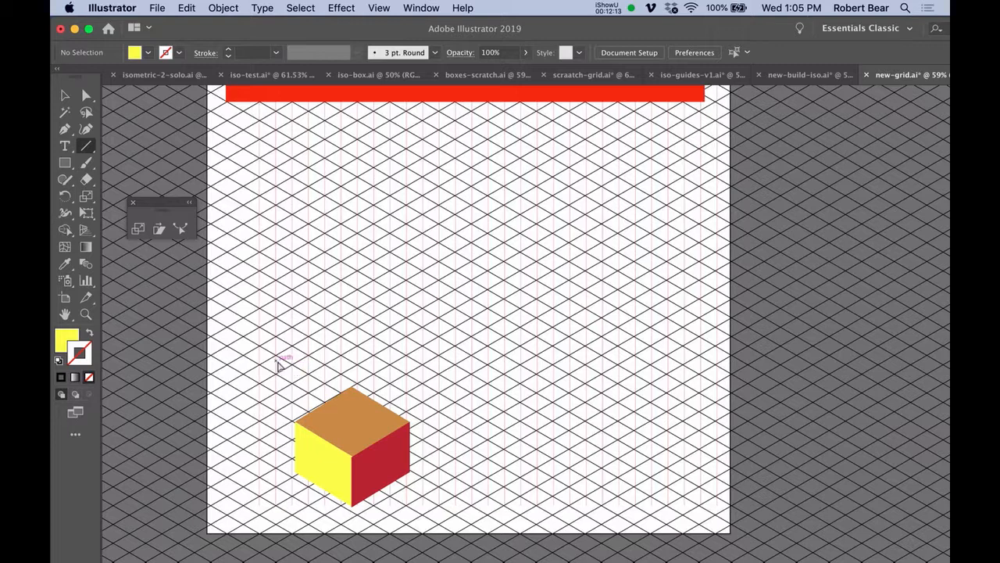
key(super+z)
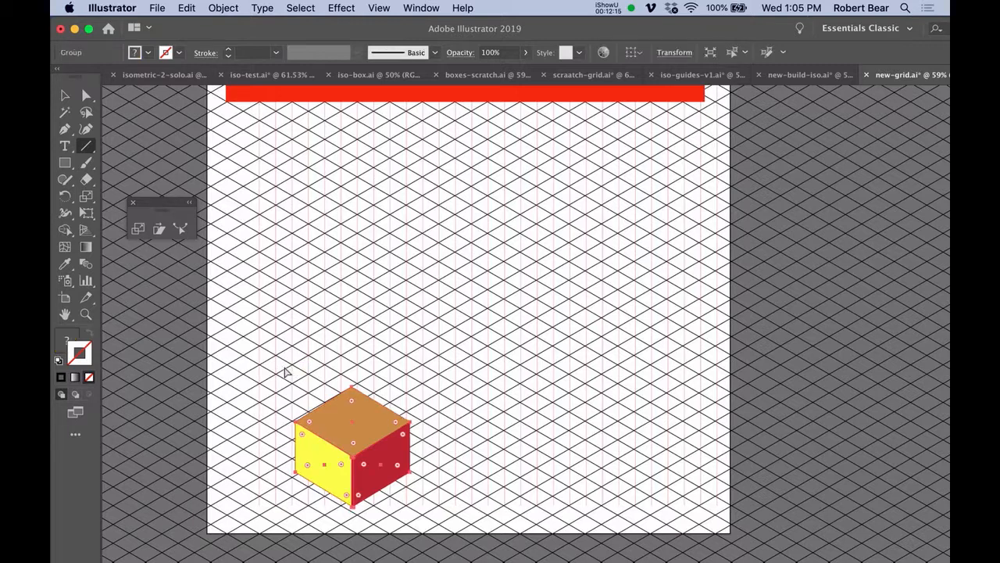
Step: Stack a copy of the box group directly above the original, and lock the lower box group
drag(397, 459, 393, 412)
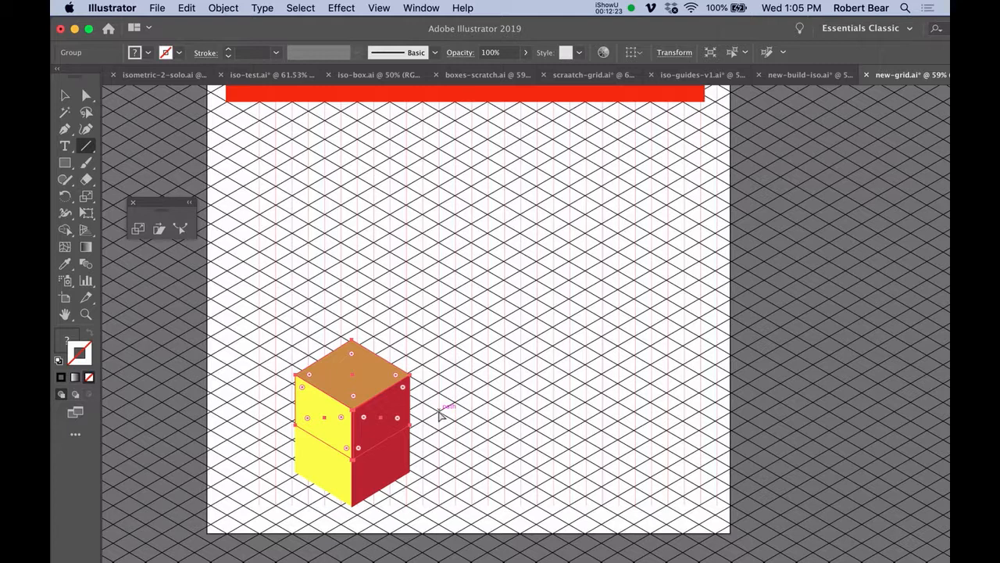
click(440, 410)
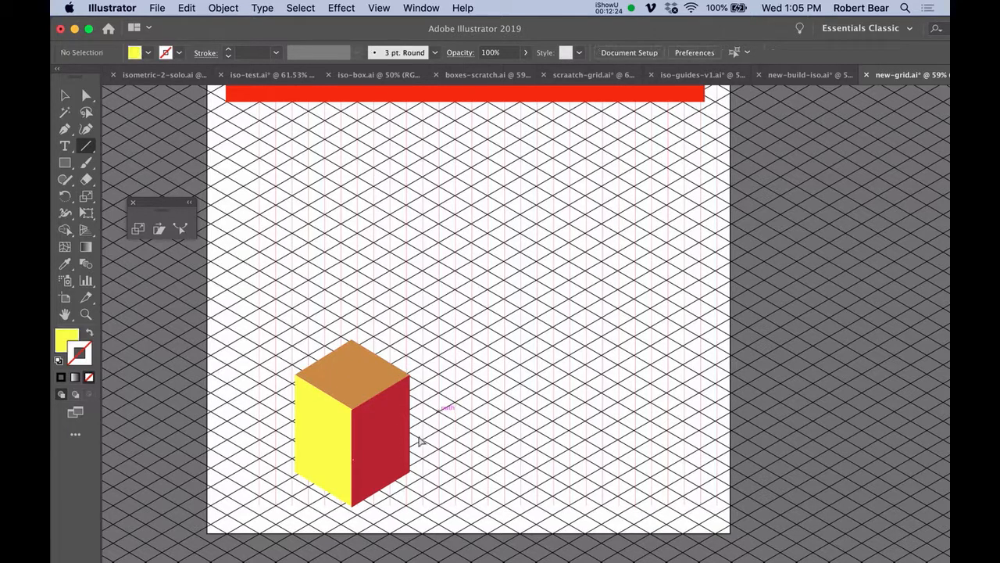
click(390, 474)
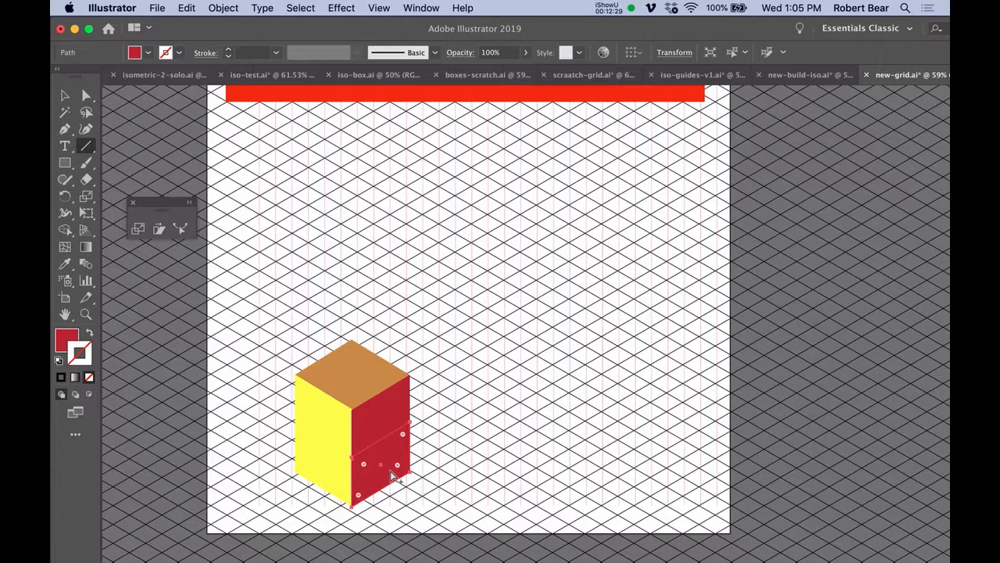
alt+click(390, 475)
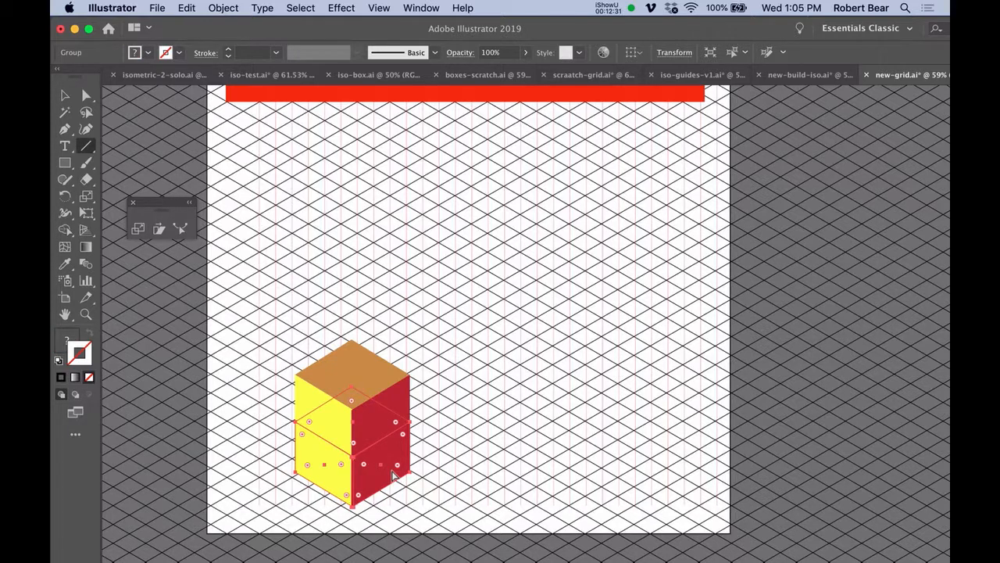
key(super+shift+a)
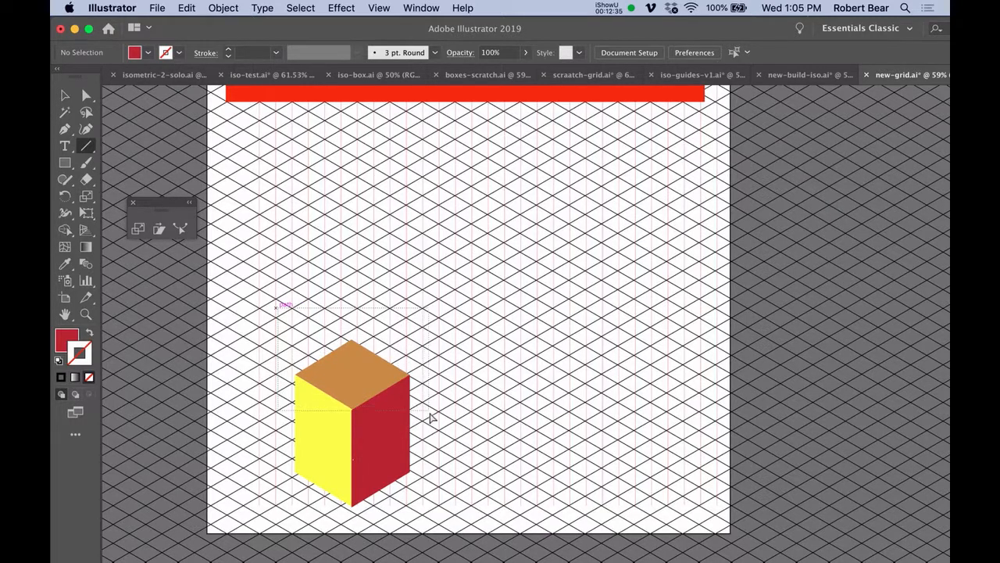
Step: Select the upper box's top-face anchor points and shift them straight down in five large nudges to flatten it into a lid
drag(277, 308, 430, 416)
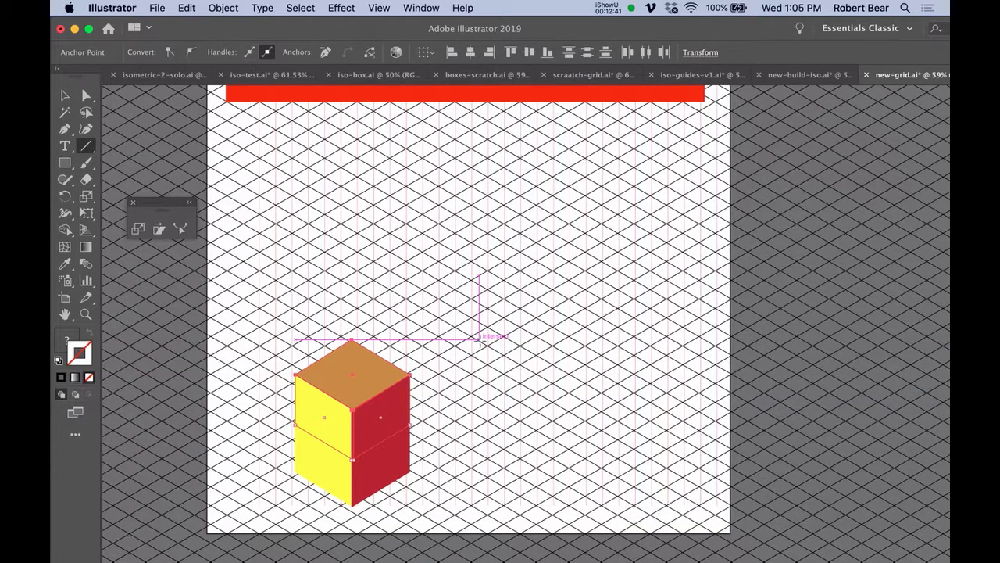
key(super+h)
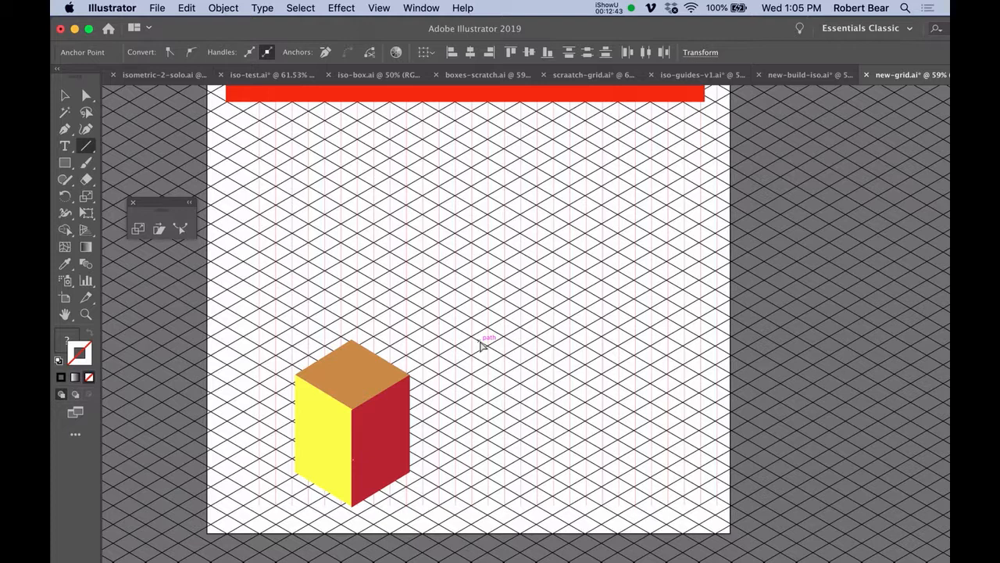
key(super+h)
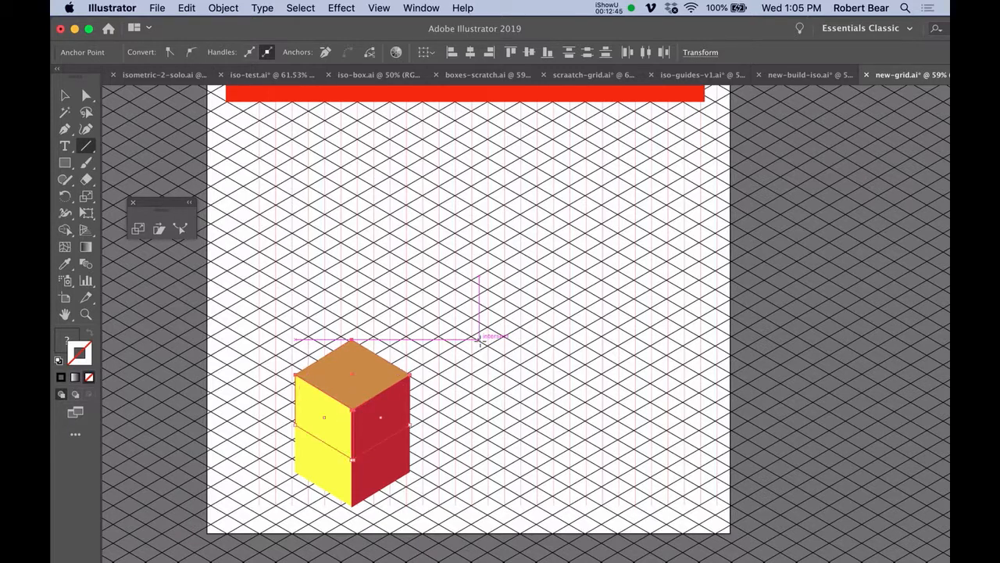
key(shift+Down)
key(shift+Down)
key(shift+Down)
key(shift+Down)
key(shift+Down)
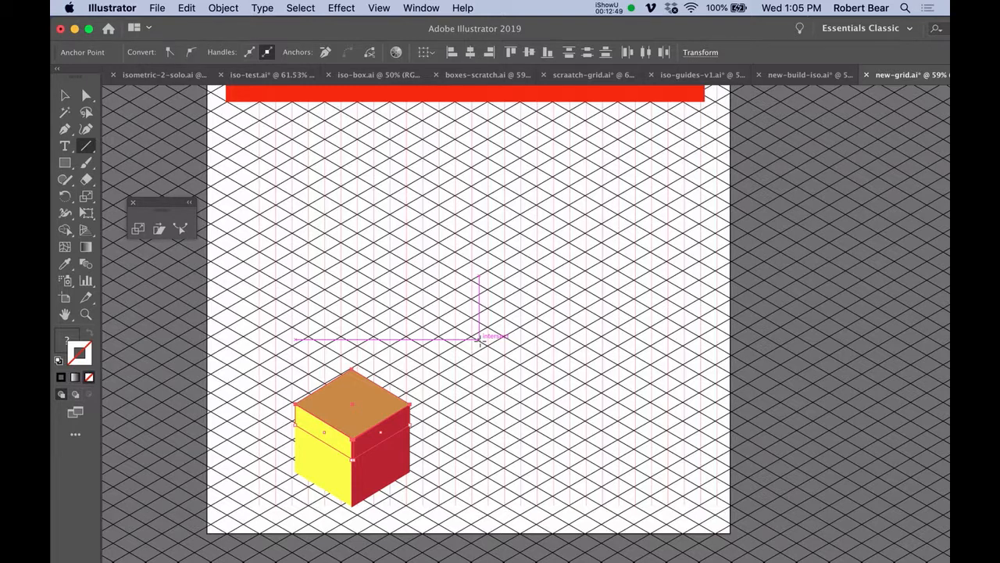
Step: Invert the colors of the flattened upper box
click(184, 7)
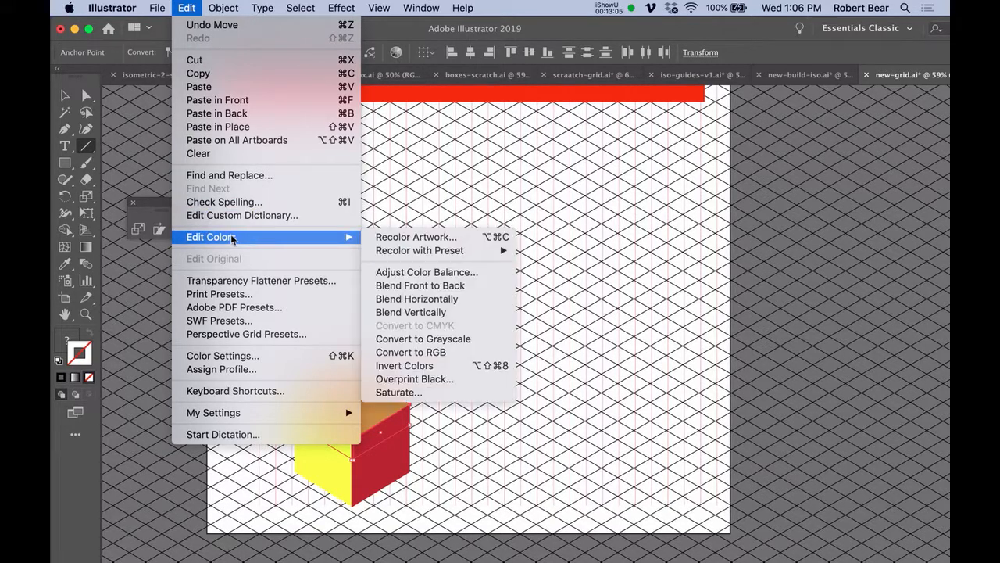
mouse_move(353, 242)
click(426, 368)
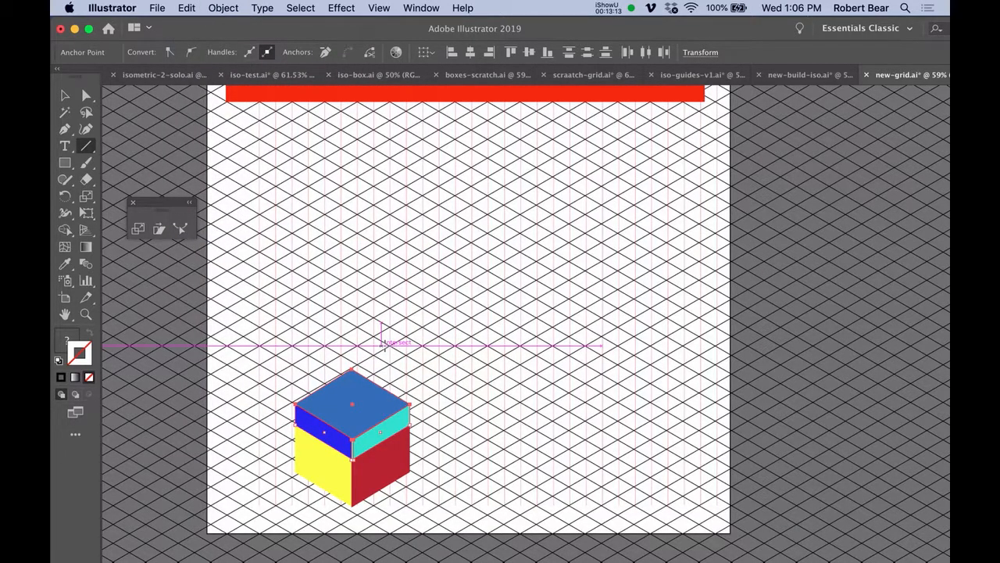
Step: Try a uniform 120% scale on the lid with only its top anchor points selected, and undo it
key(s)
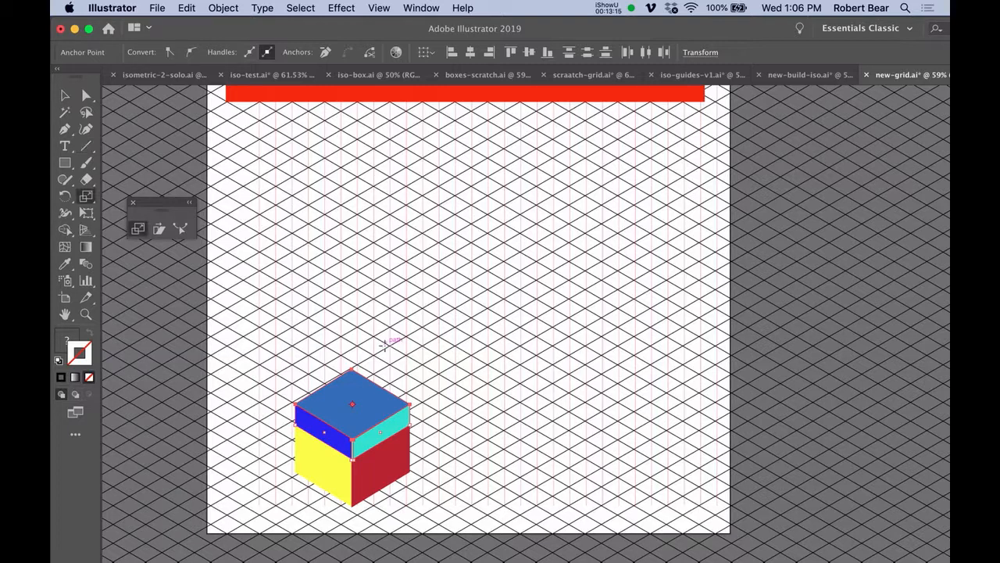
key(Return)
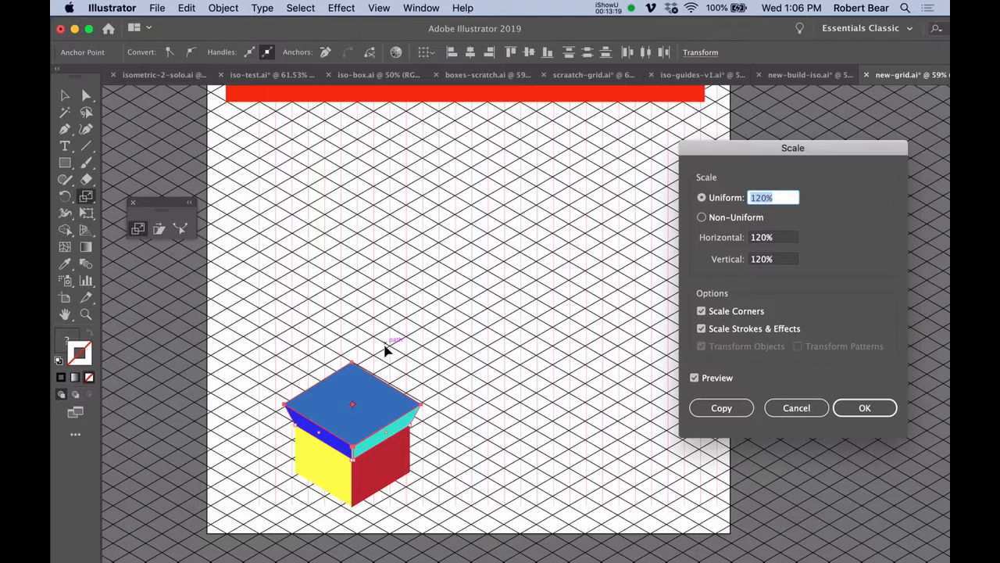
text(120)
key(Return)
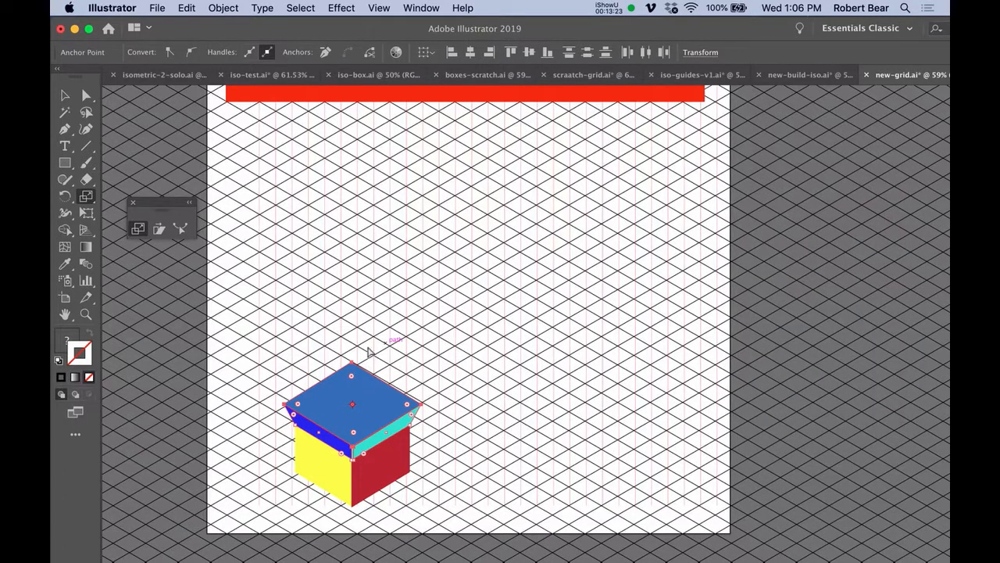
key(super+z)
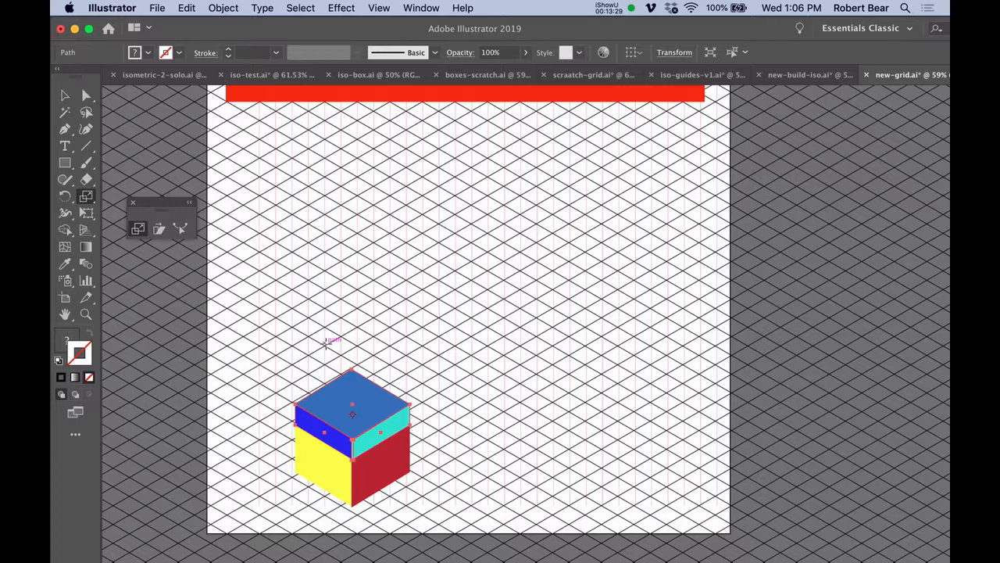
Step: Scale the entire blue lid uniformly by 120%, and deselect it
key(Return)
key(Return)
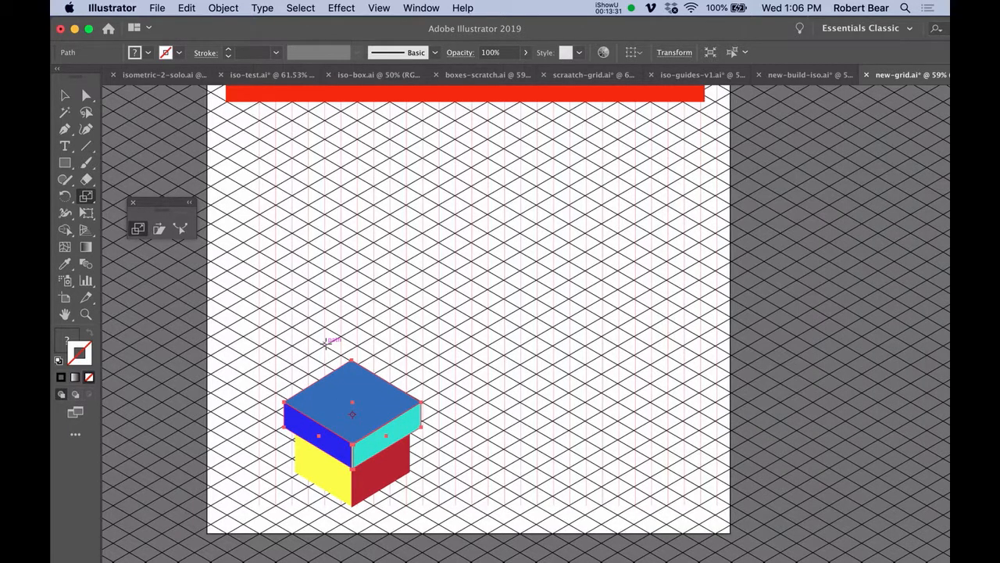
click(442, 399)
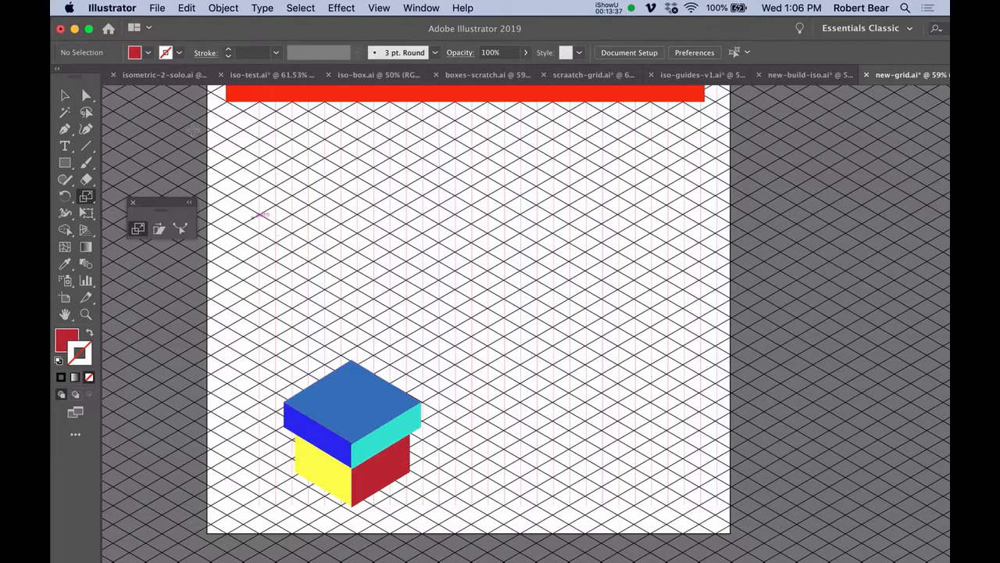
Step: Unlock the lower box group and place a copy of it straight above, resting on the lid
click(218, 8)
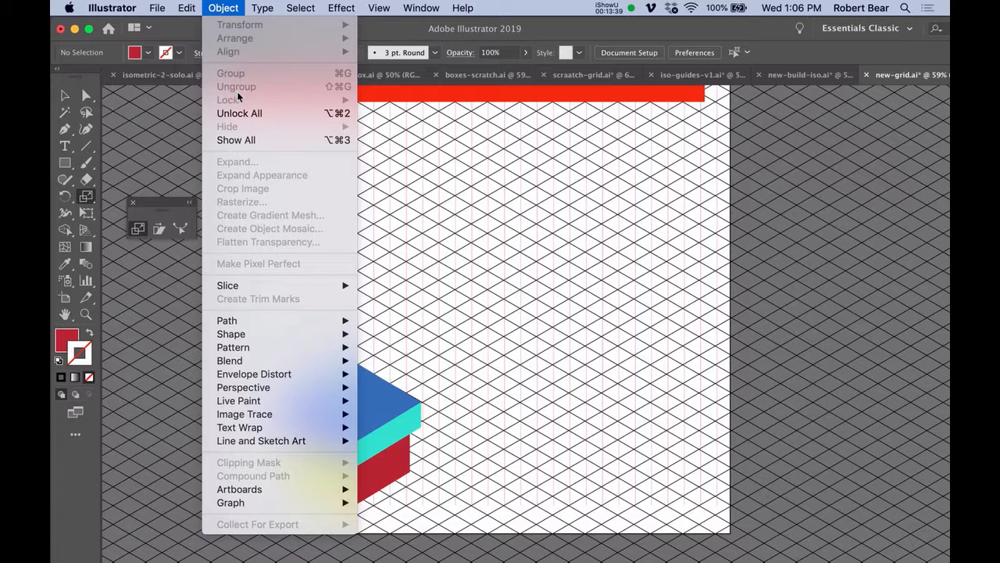
click(251, 114)
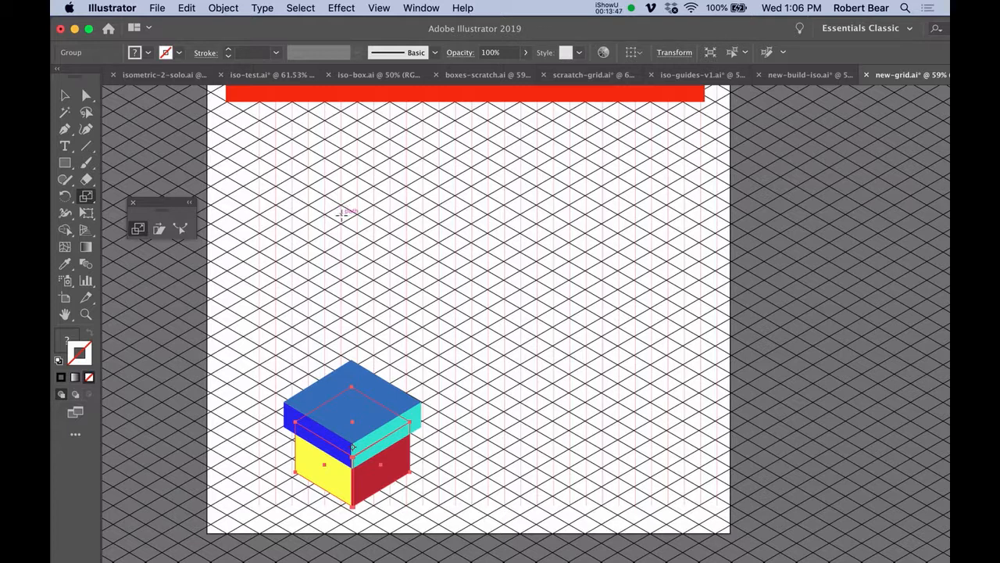
drag(447, 218, 444, 327)
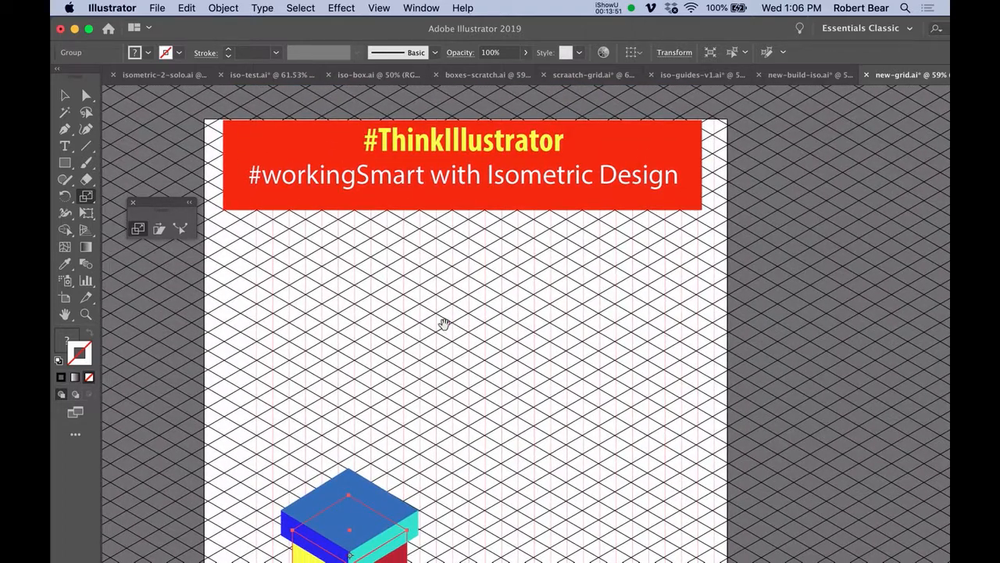
drag(459, 268, 473, 152)
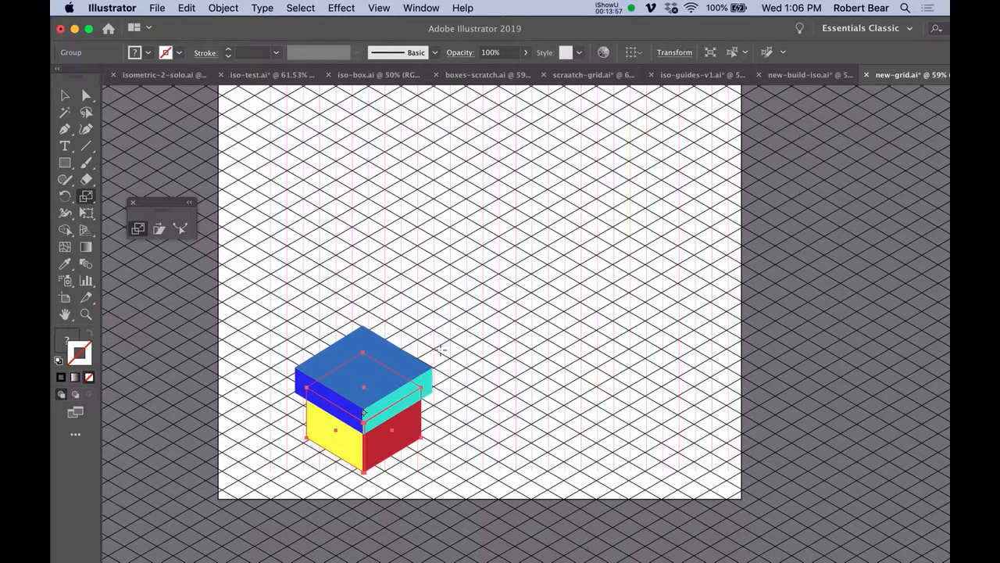
drag(398, 442, 396, 384)
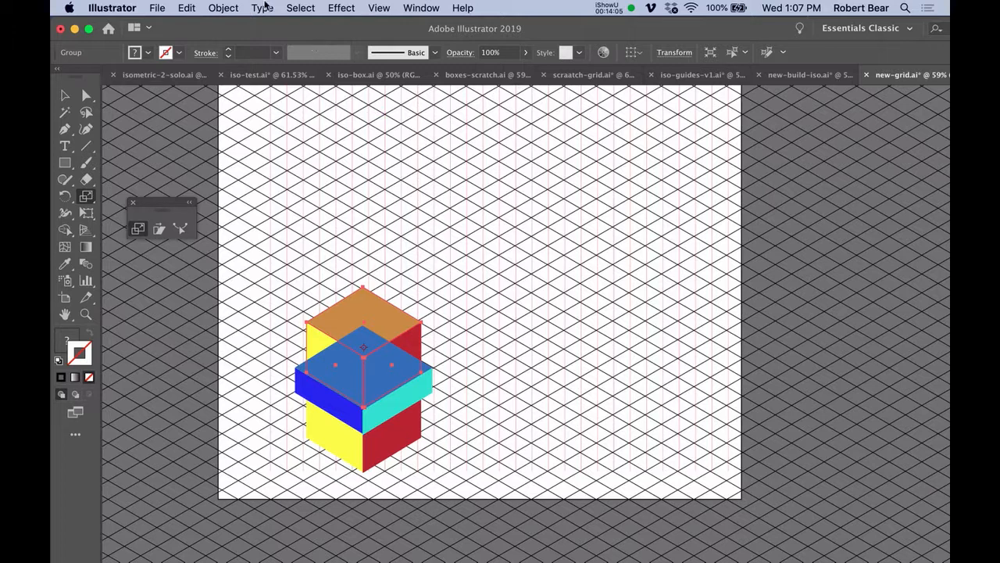
Step: Bring the copied upper box group to the front, above the blue lid
click(225, 8)
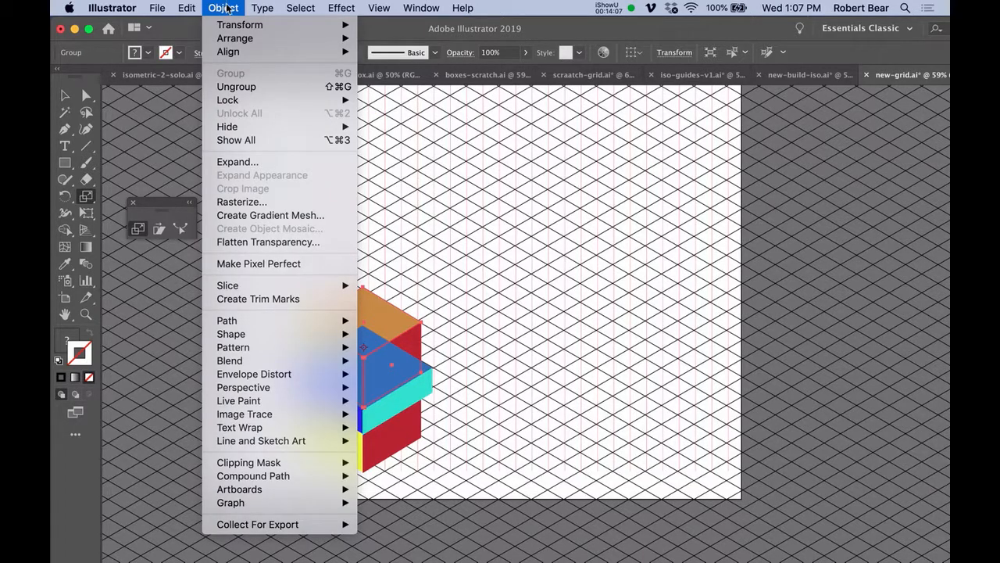
mouse_move(232, 29)
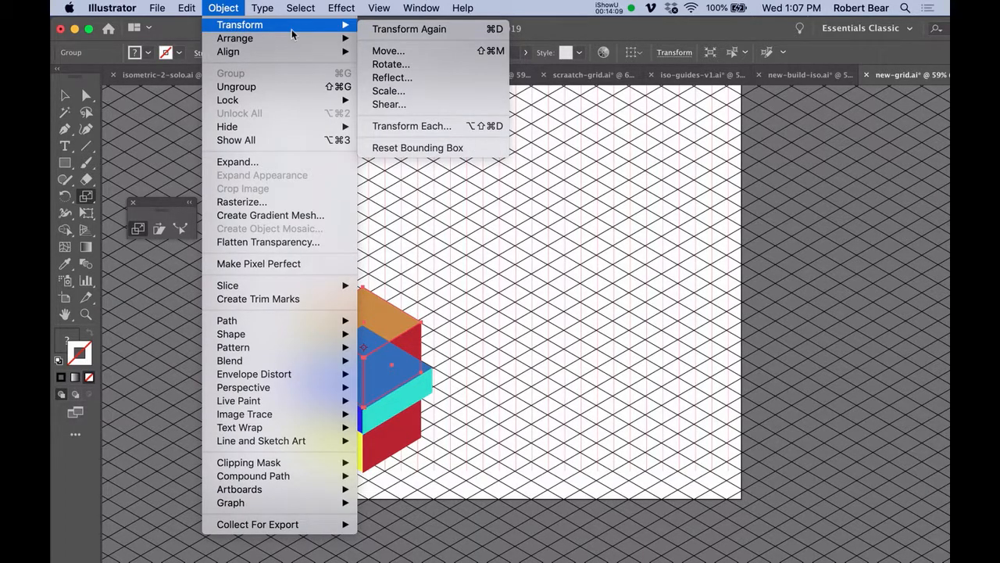
mouse_move(293, 44)
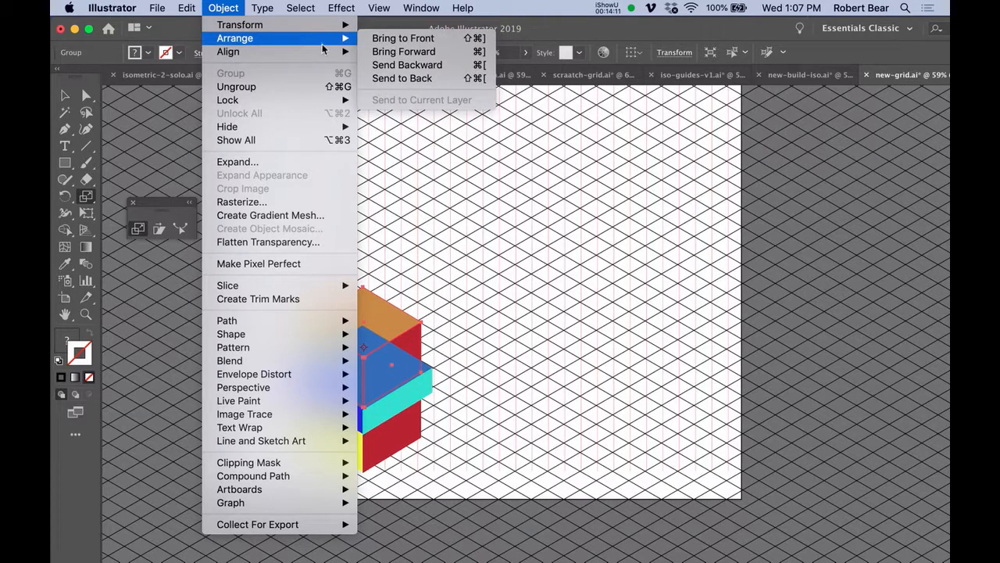
click(417, 39)
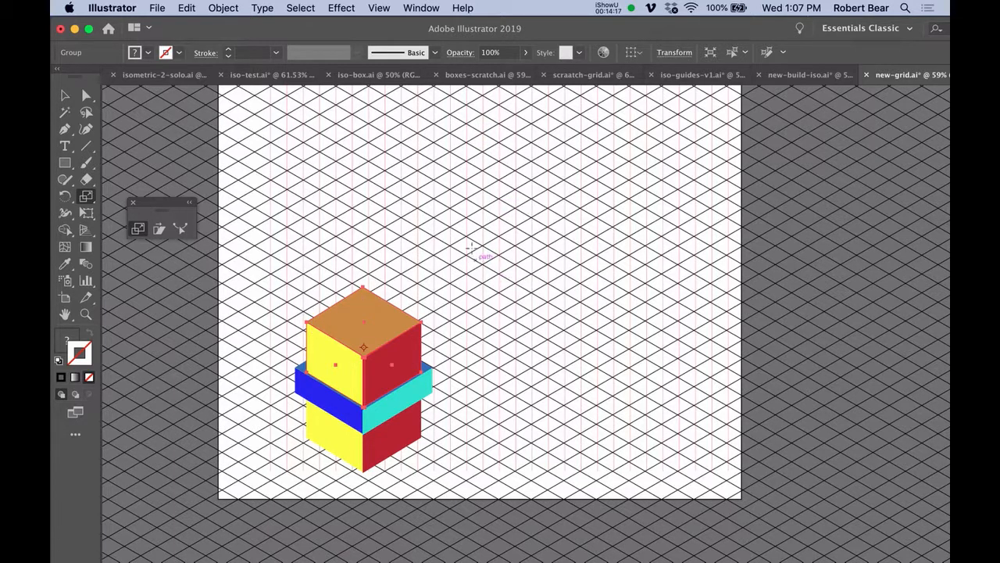
Step: Recolor the upper box with linked harmony colors, shifting the orange base color to about H 12.37°, S 68.36%, B 80.78%, and deselect it
click(605, 53)
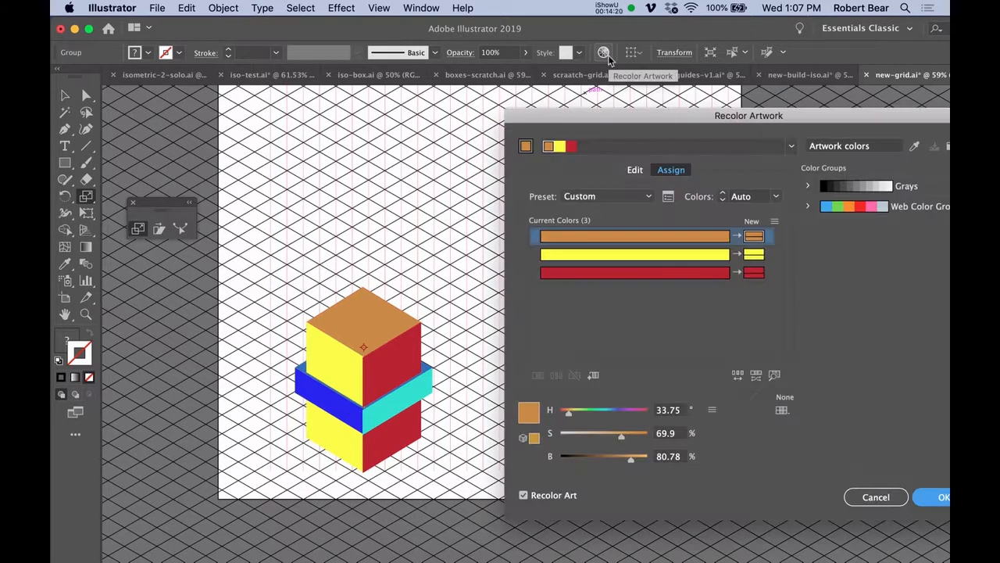
click(635, 170)
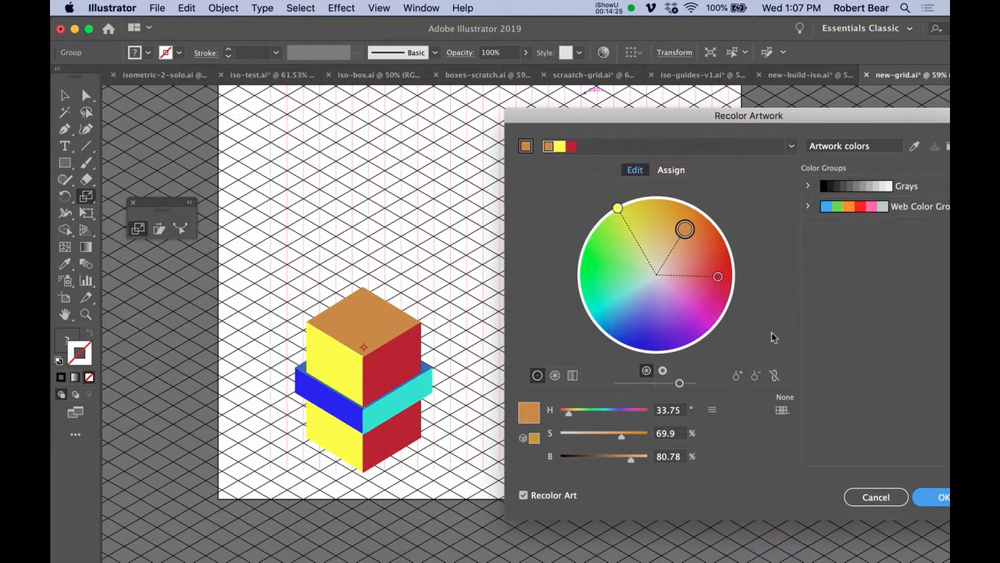
click(776, 377)
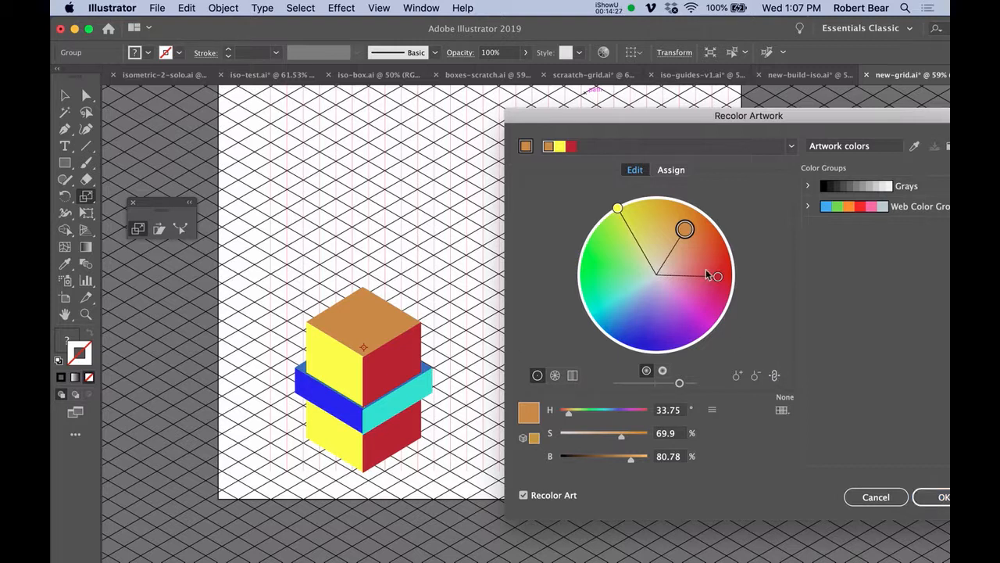
drag(689, 234, 705, 256)
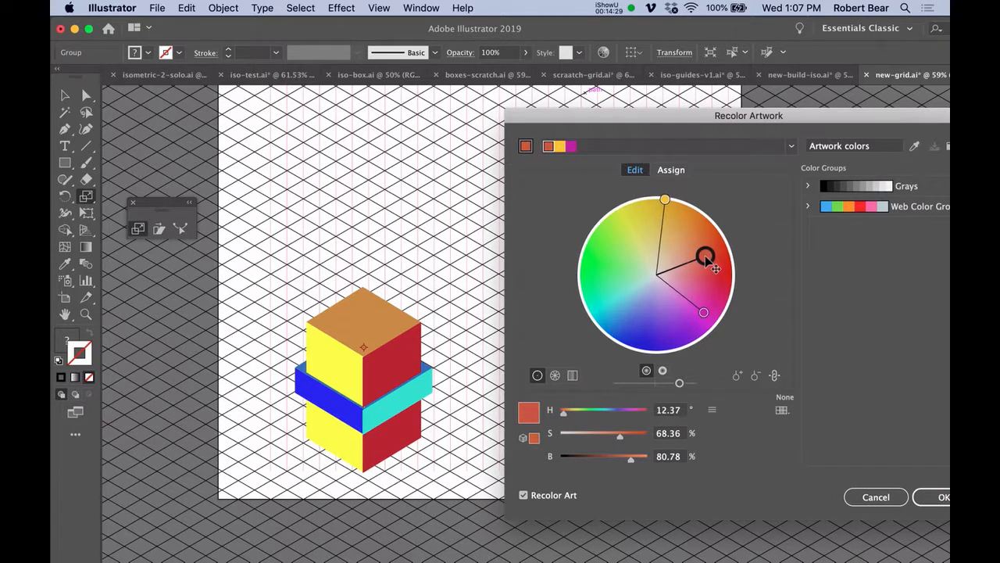
click(943, 497)
key(super)
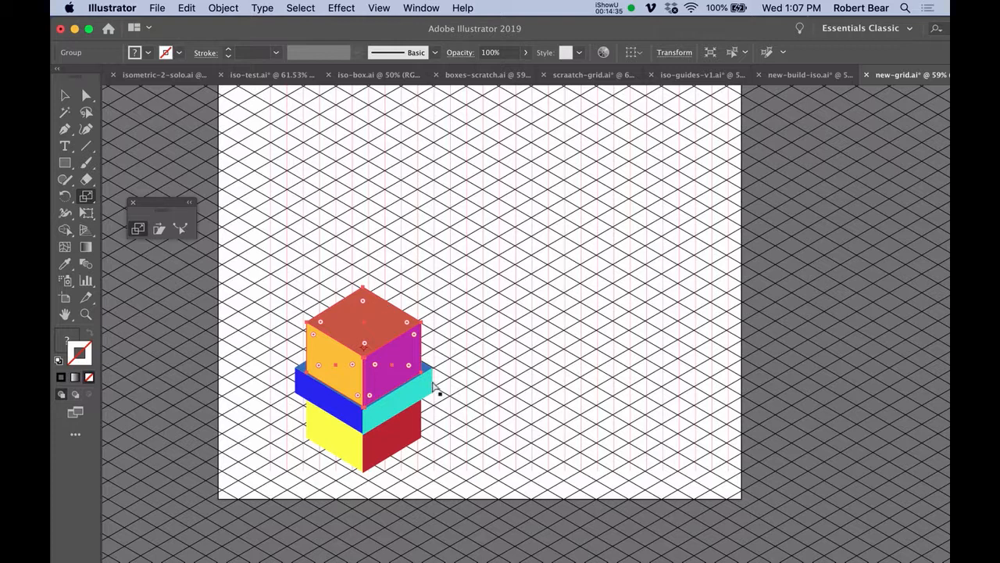
super+click(465, 361)
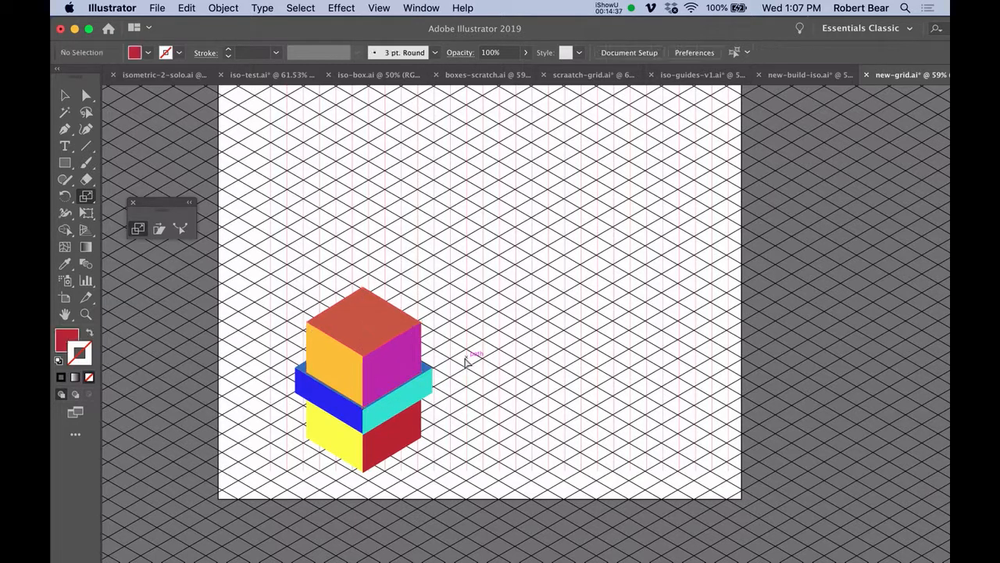
super+click(414, 398)
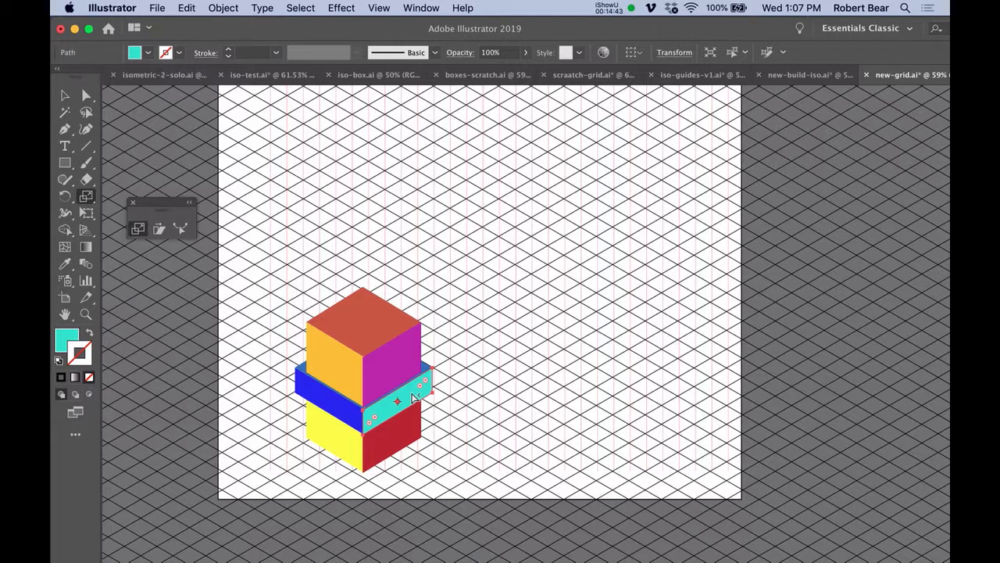
click(413, 398)
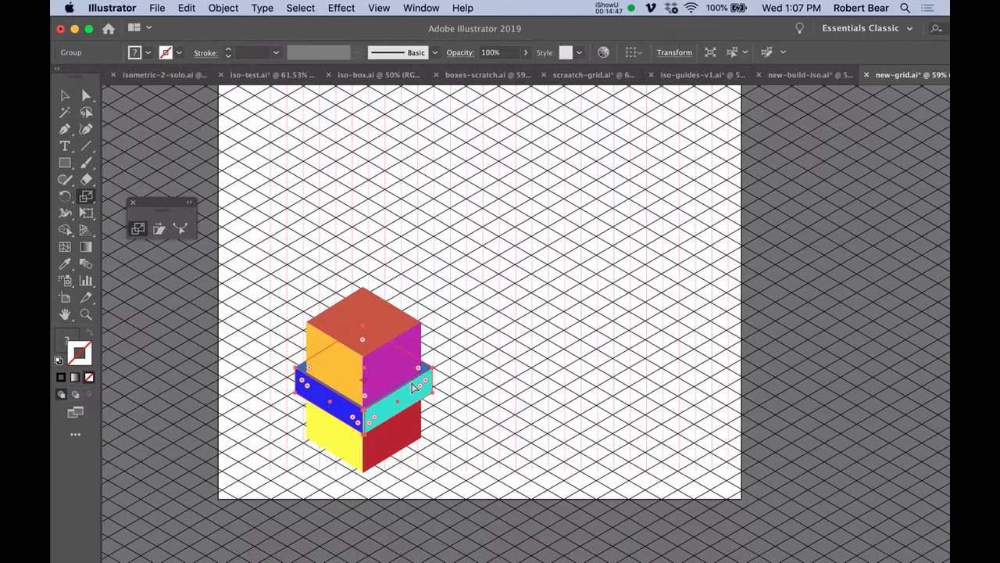
key(super+shift+a)
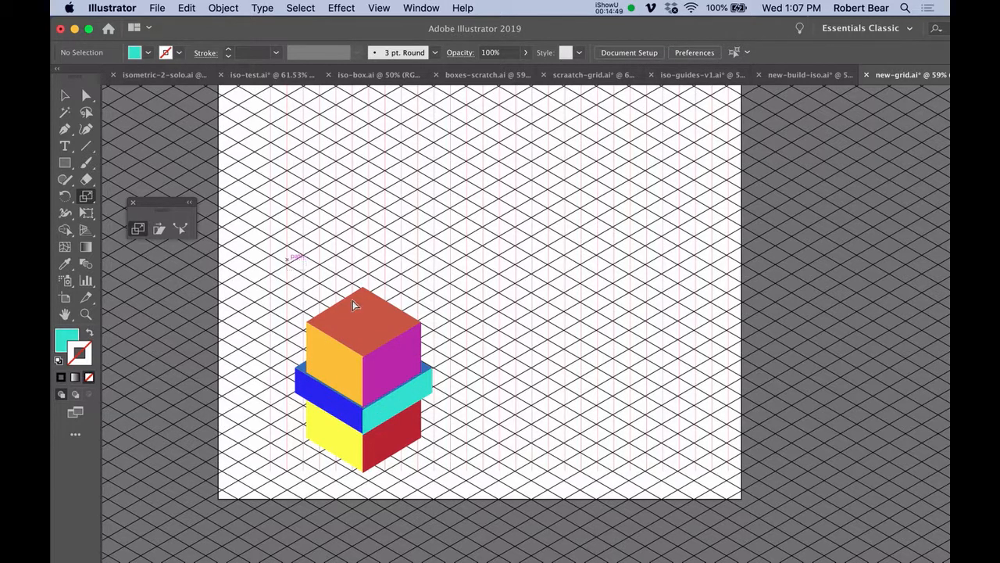
Step: Stretch the upper box into a tall column by raising only its top anchor points straight up, and save the document
drag(415, 352, 443, 364)
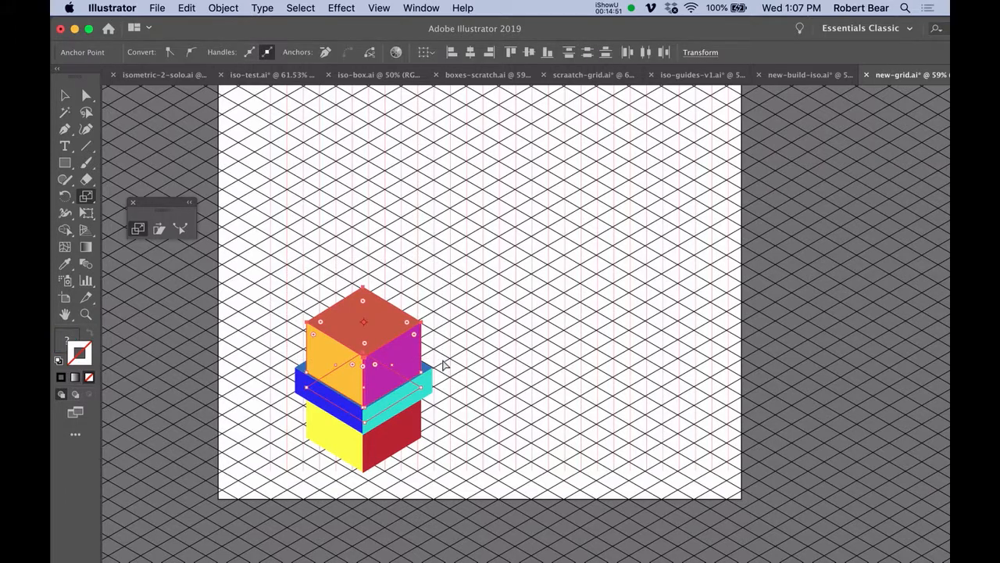
key(Up)
key(Up)
key(Up)
key(Up)
key(Up)
key(Up)
key(Up)
key(Up)
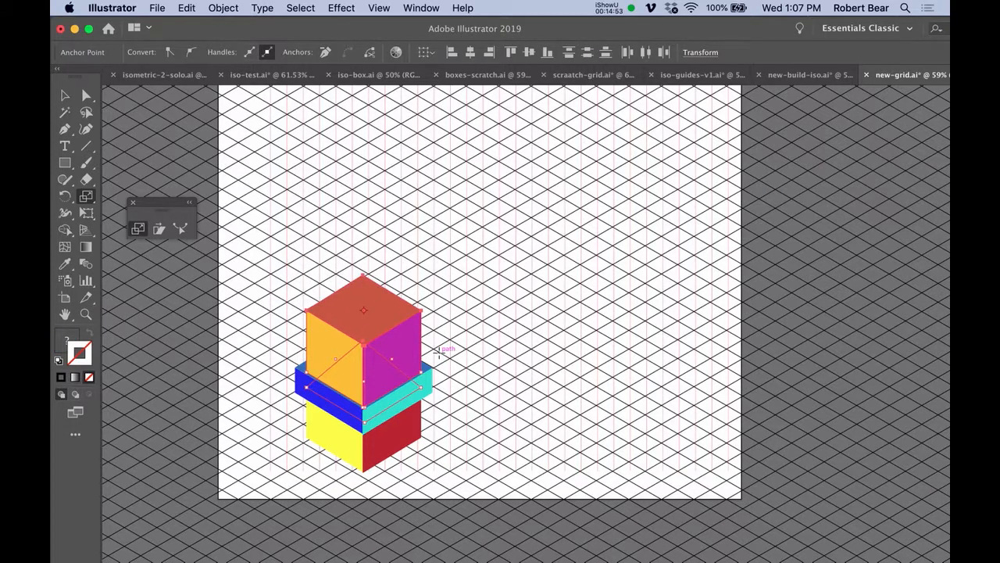
key(Up)
key(Up)
key(Up)
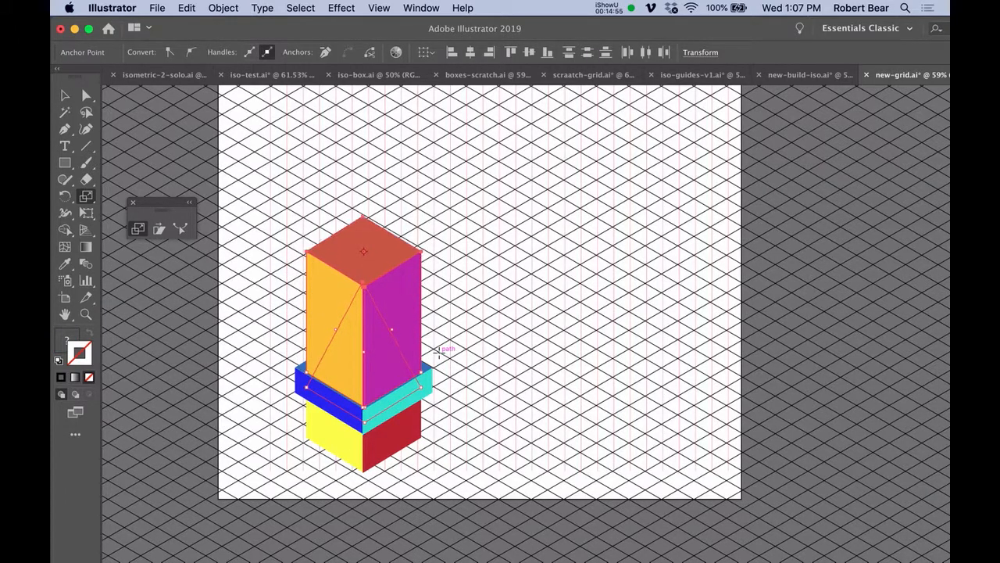
click(511, 332)
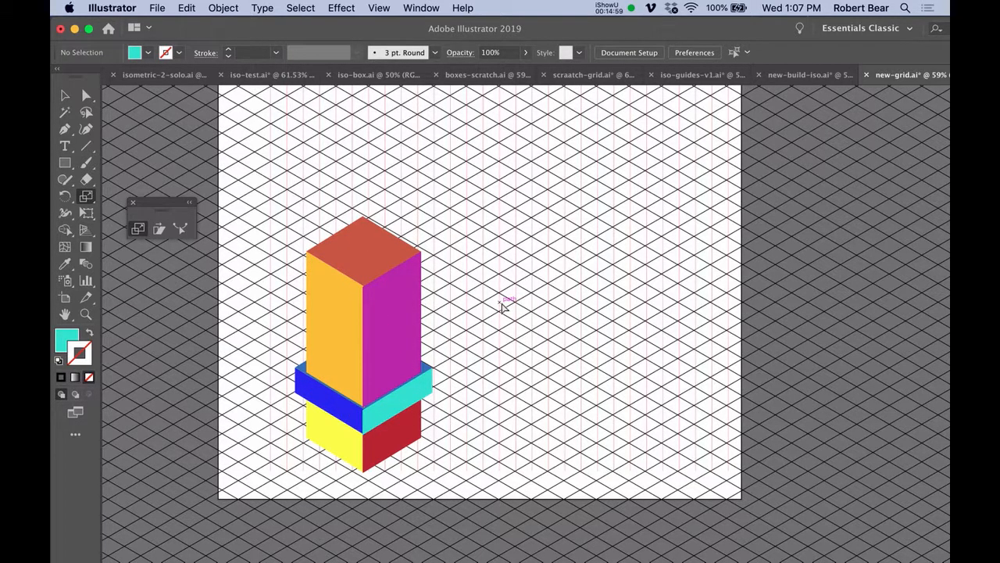
key(super+s)
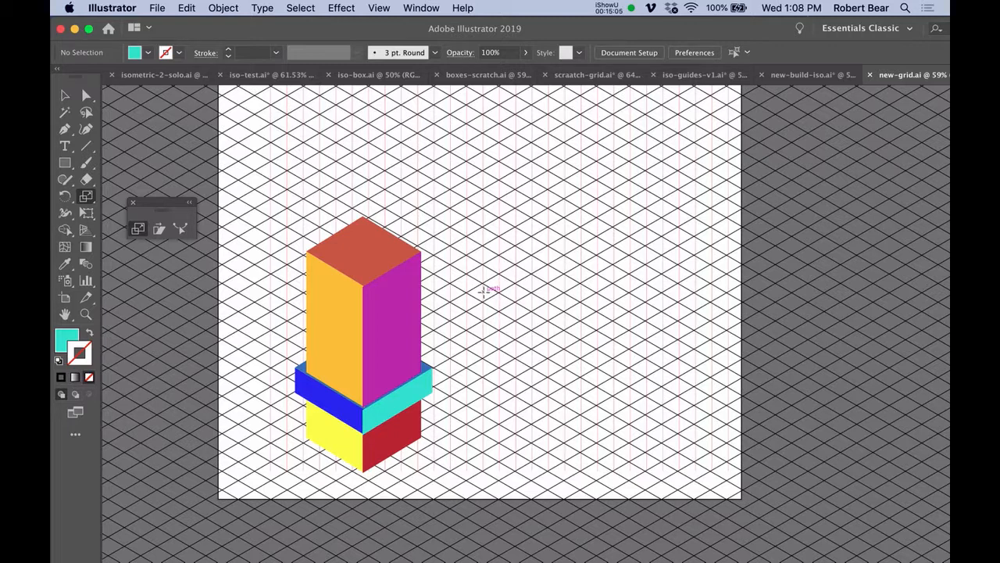
Step: Draw a teal square about 143 px wide to the right of the boxes and fully round its two upper corners into an arch
key(m)
drag(515, 268, 608, 358)
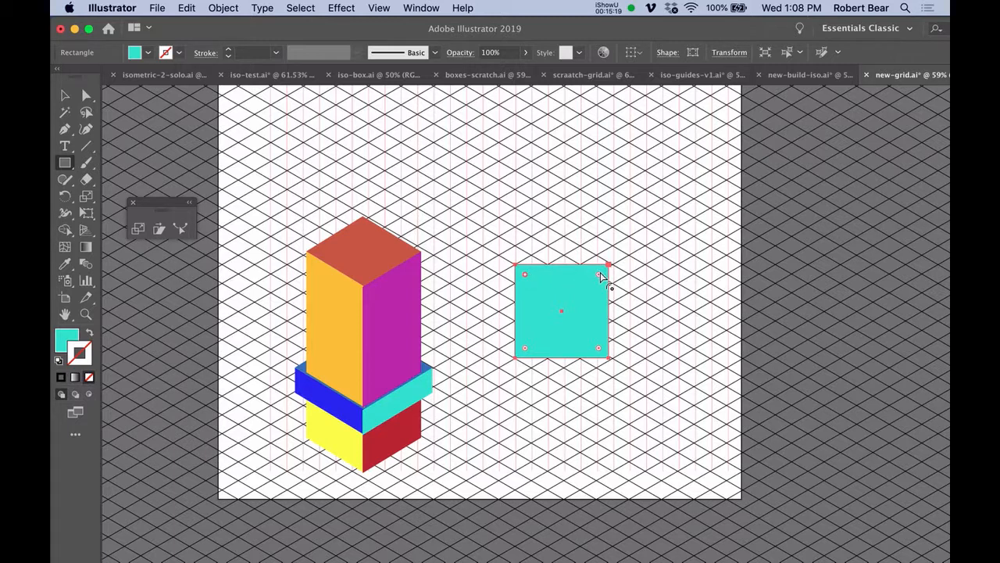
drag(599, 274, 594, 366)
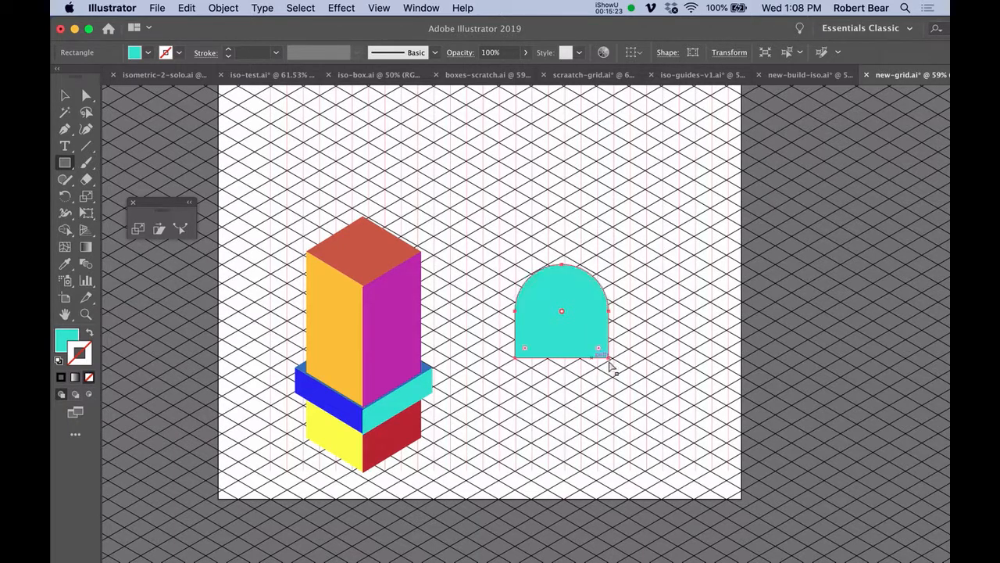
key(super+shift+a)
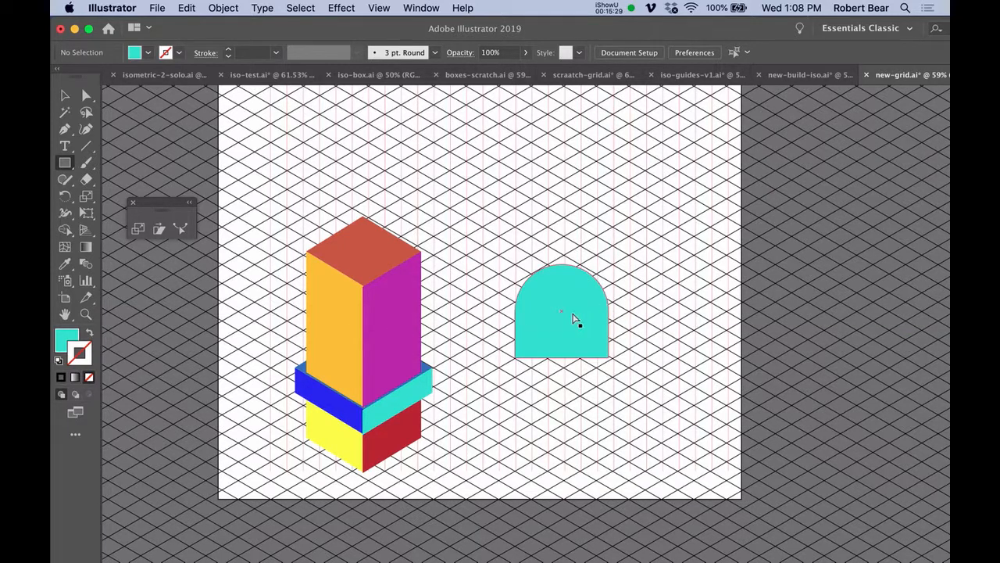
Step: Place an overlapping copy of the arch slightly up and to the right, and divide both shapes with Pathfinder
drag(573, 317, 563, 329)
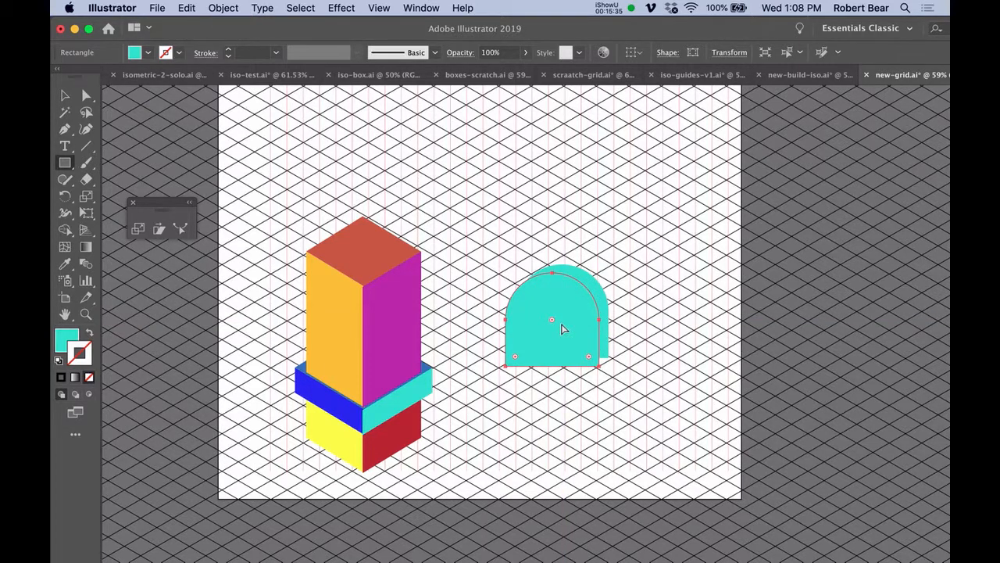
drag(563, 328, 580, 312)
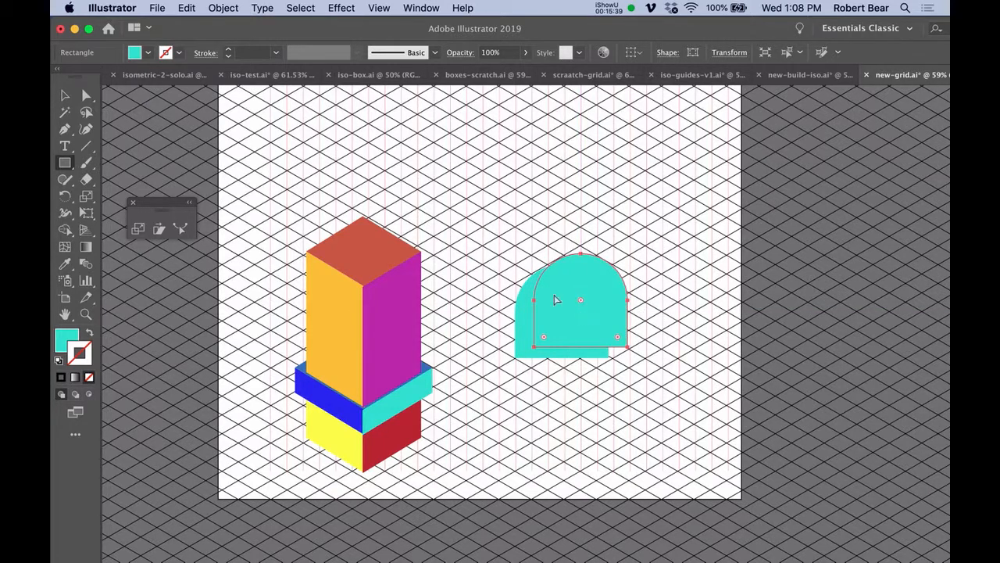
drag(494, 239, 694, 406)
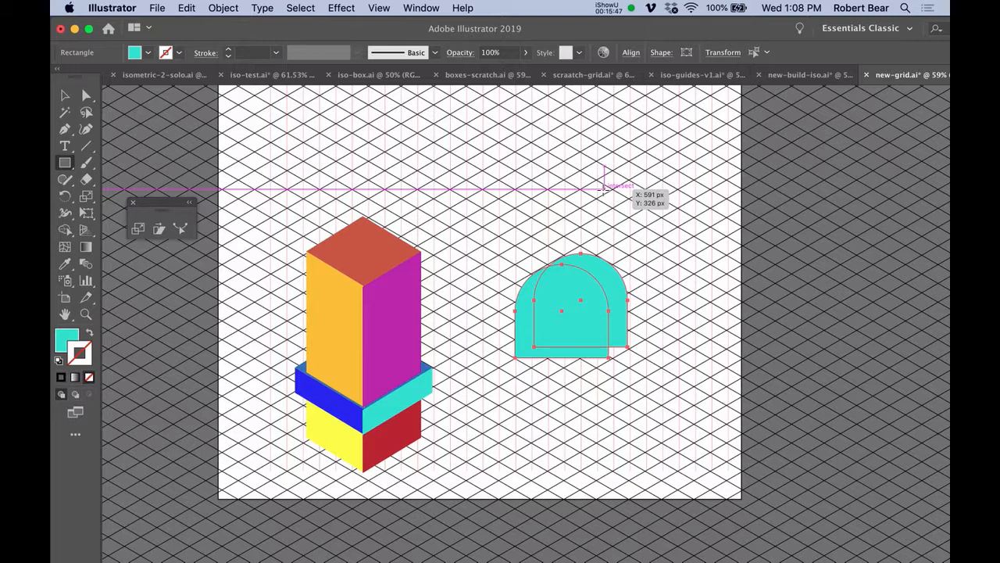
key(super+shift+F9)
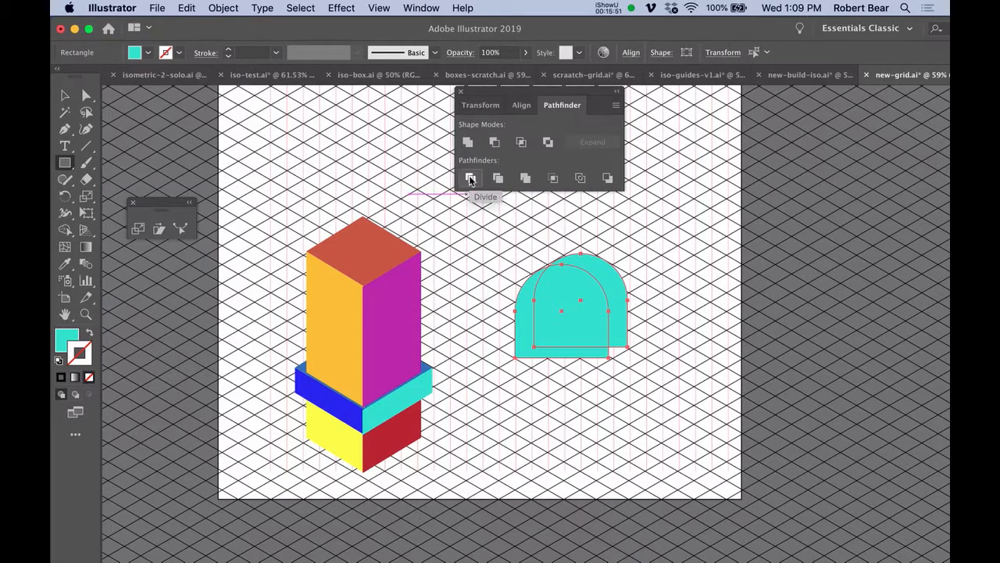
click(470, 179)
super+click(678, 320)
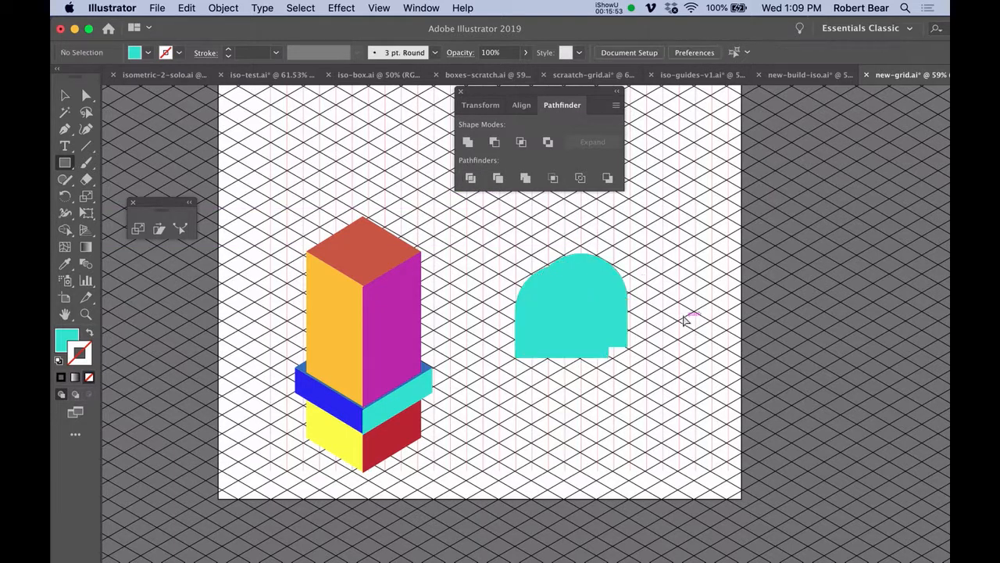
Step: Delete the arch piece protruding on the right, and fill the left and bottom edge piece with dark teal 0b877e
super+click(617, 295)
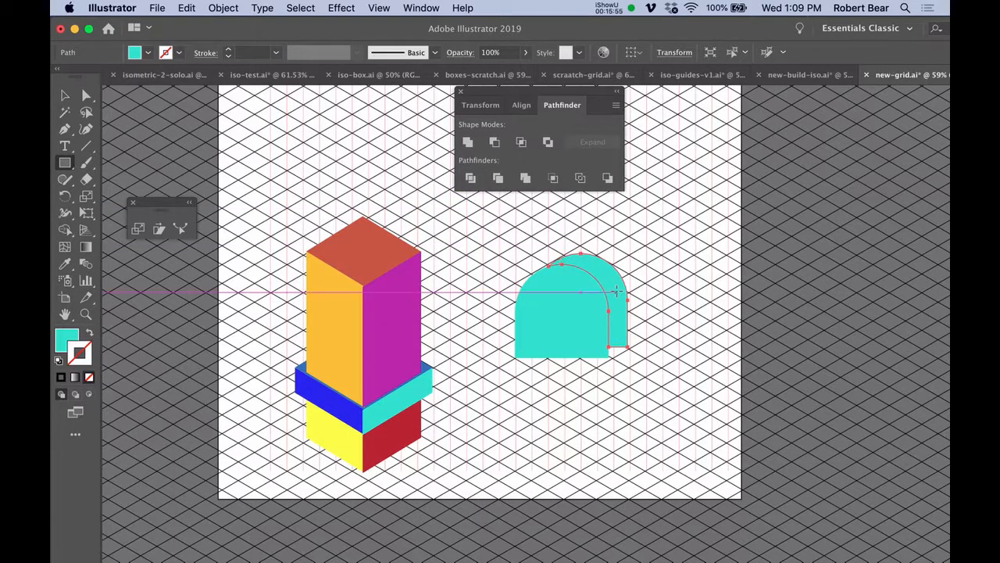
key(Delete)
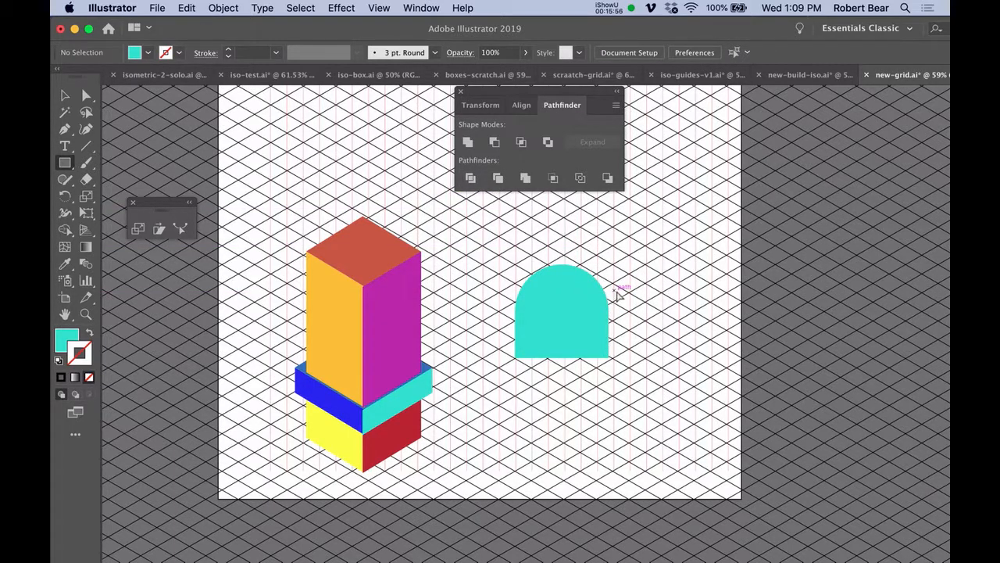
super+click(517, 346)
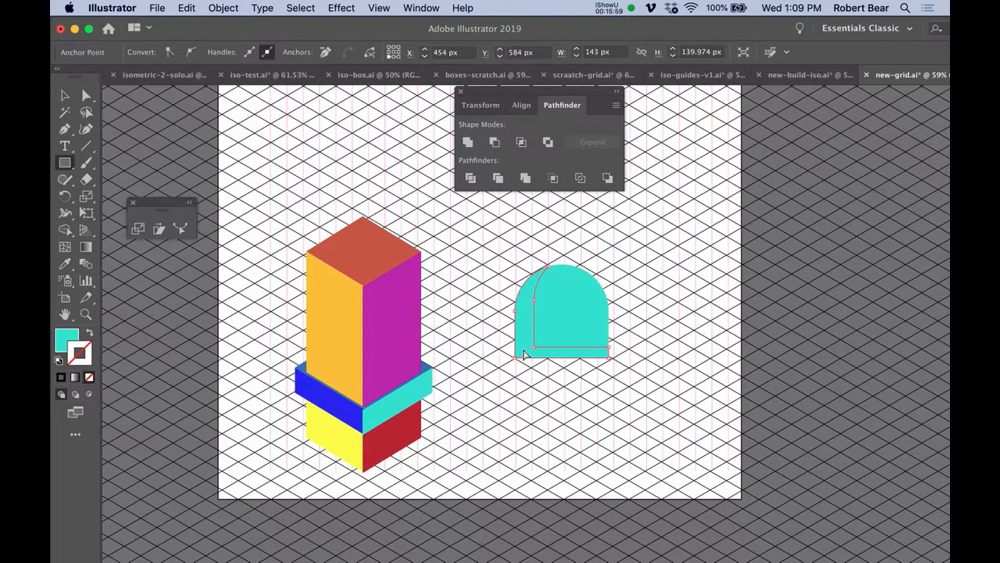
double_click(71, 336)
drag(479, 287, 484, 297)
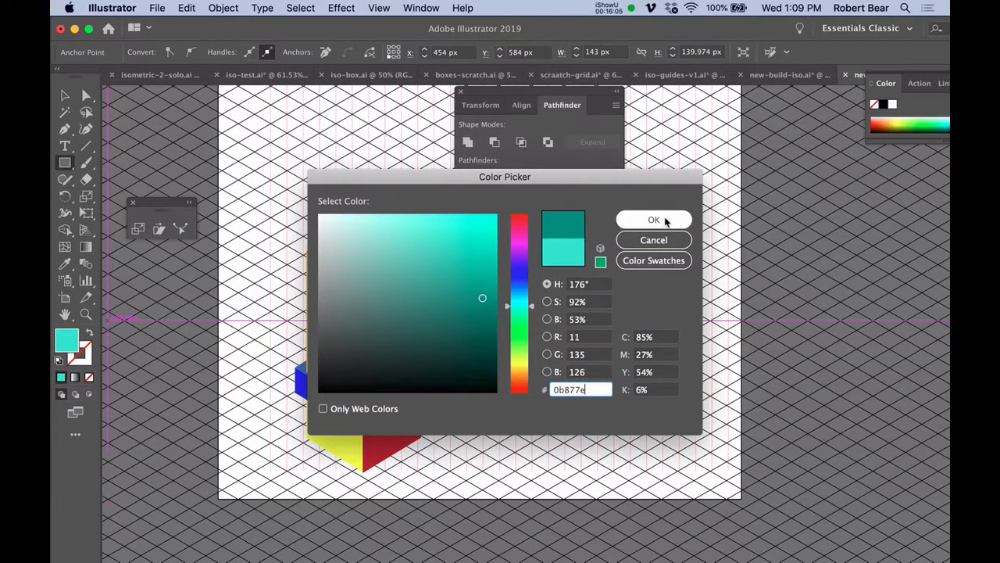
click(664, 219)
click(661, 305)
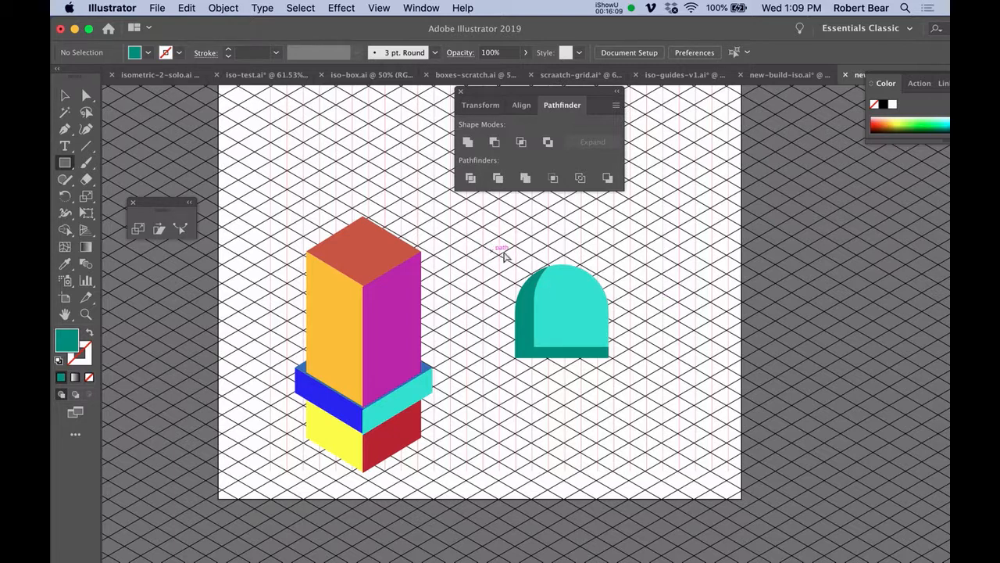
Step: Try placing an offset copy of the two-tone arch group, undo it, and deselect the group
click(669, 395)
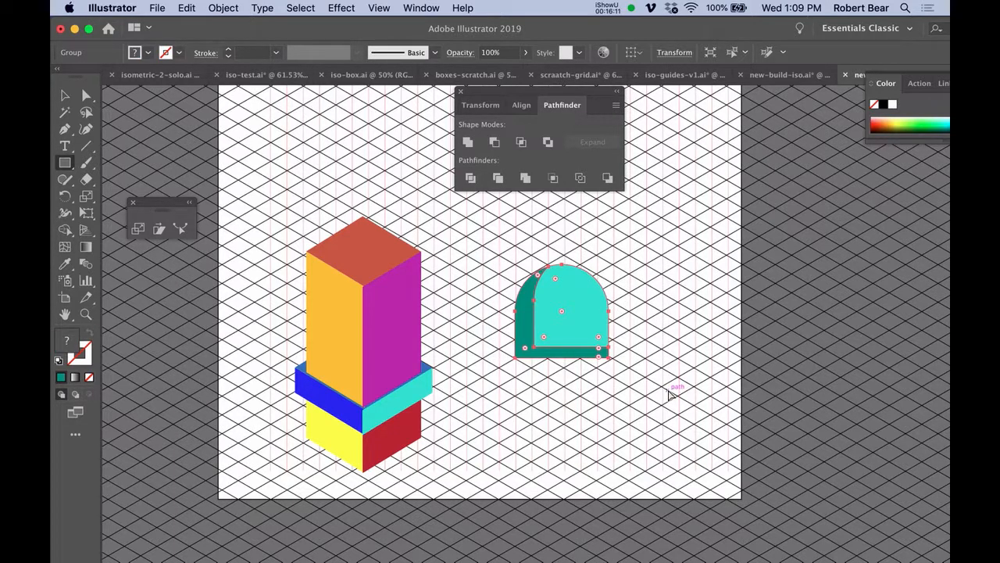
key(super+z)
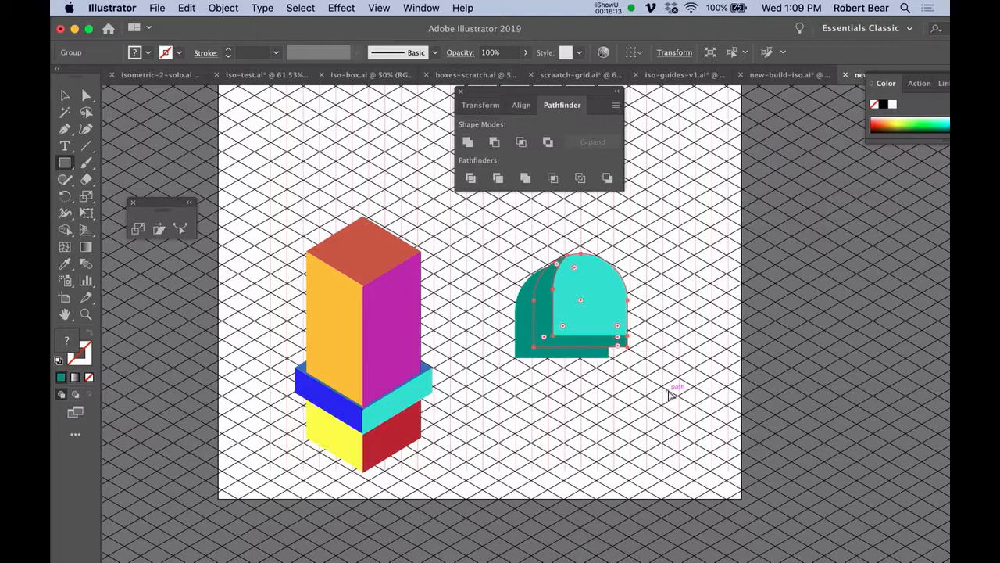
key(super+shift+z)
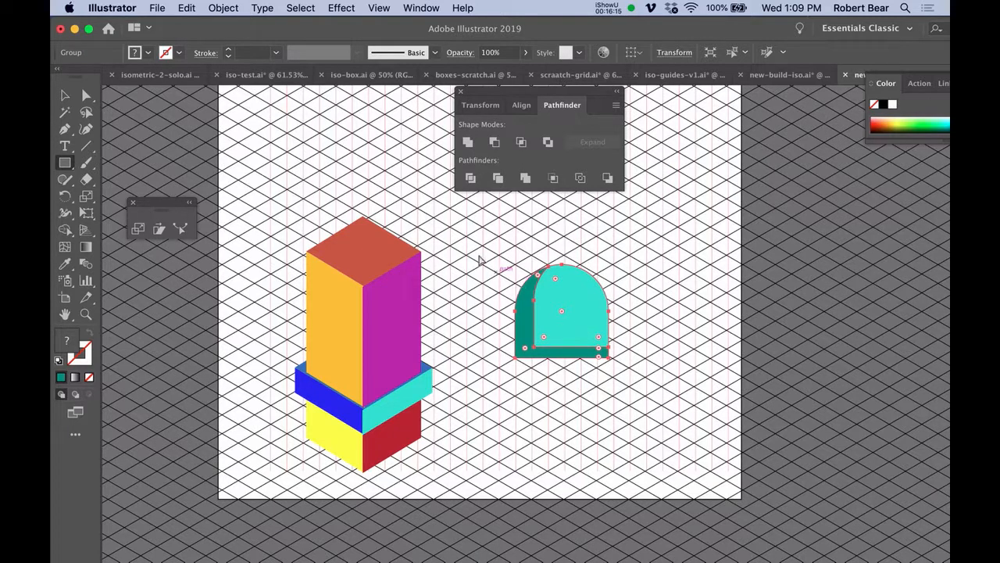
super+click(663, 404)
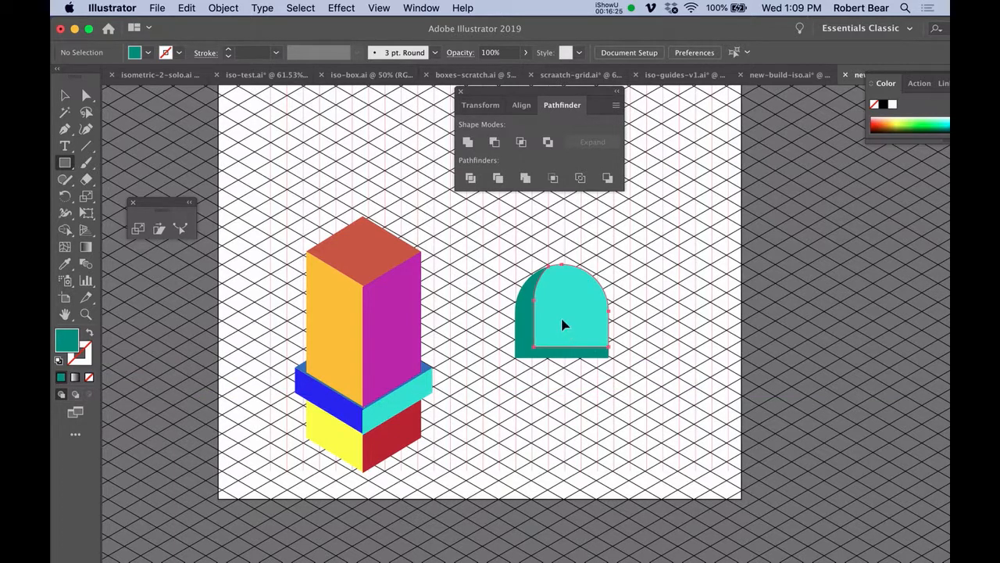
Step: Try moving the light teal front face away from the arch's dark edge, and undo the move
drag(563, 324, 598, 306)
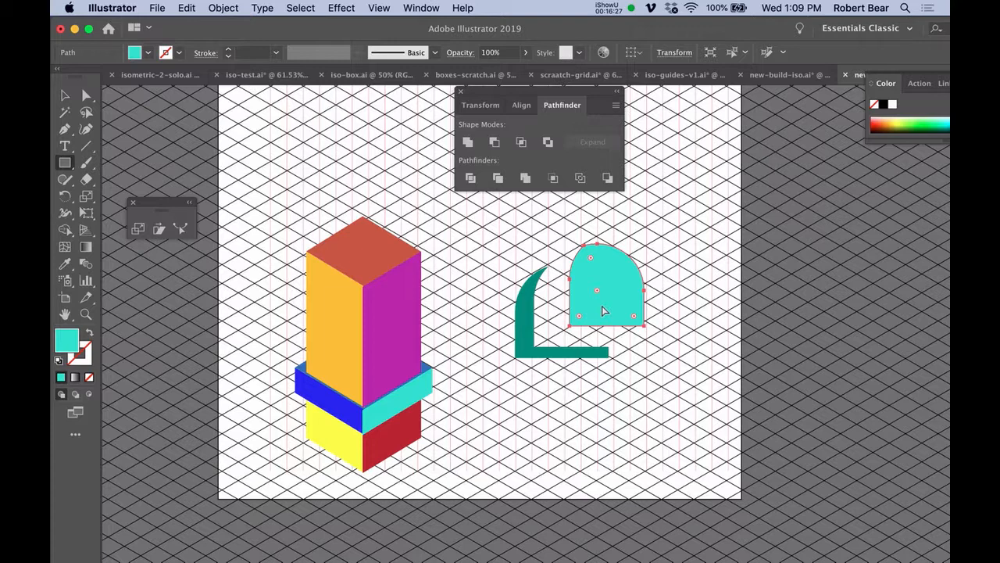
key(super+z)
click(634, 311)
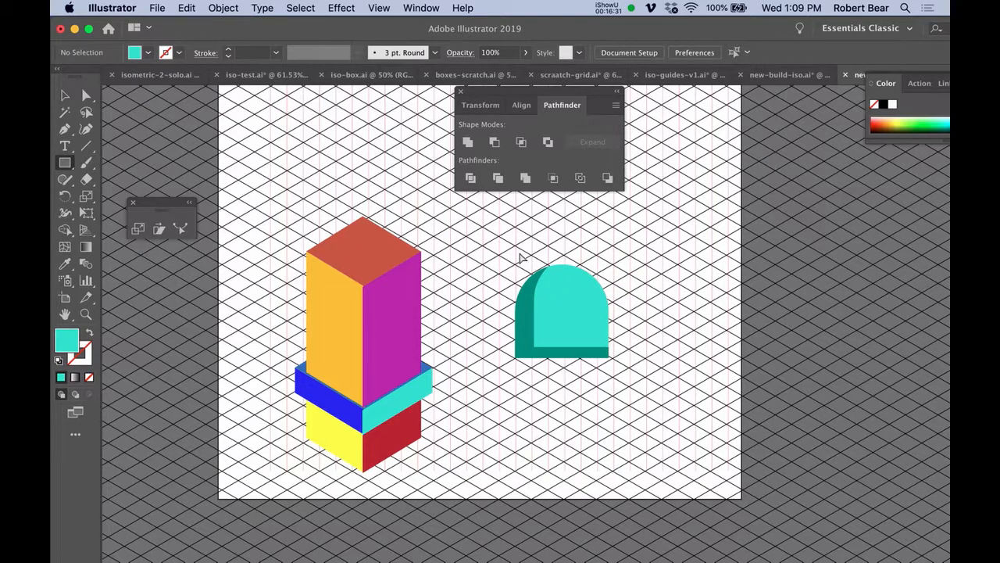
Step: Select the two-tone arch group and play the Right Side action from the isometric set on it
drag(557, 288, 650, 404)
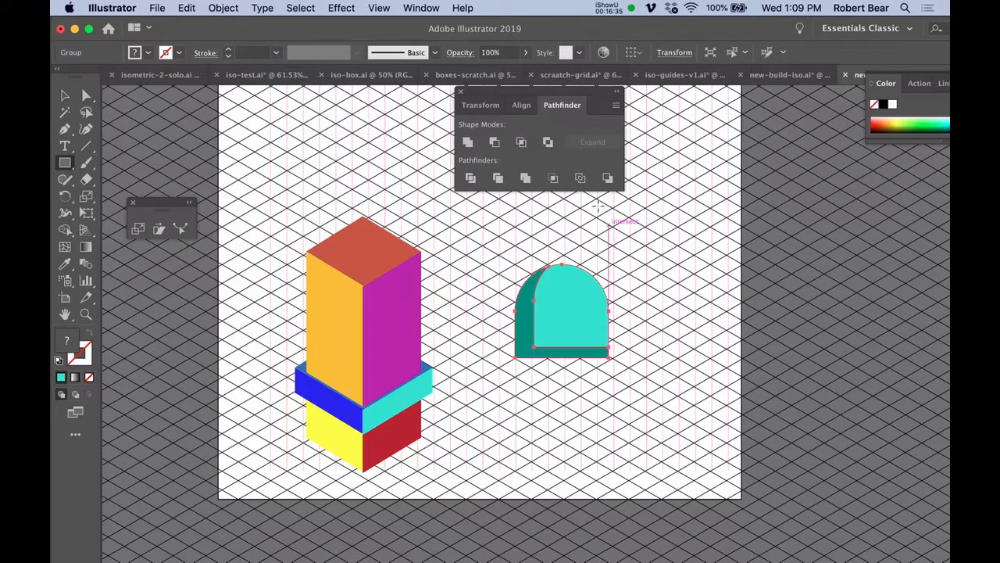
click(432, 9)
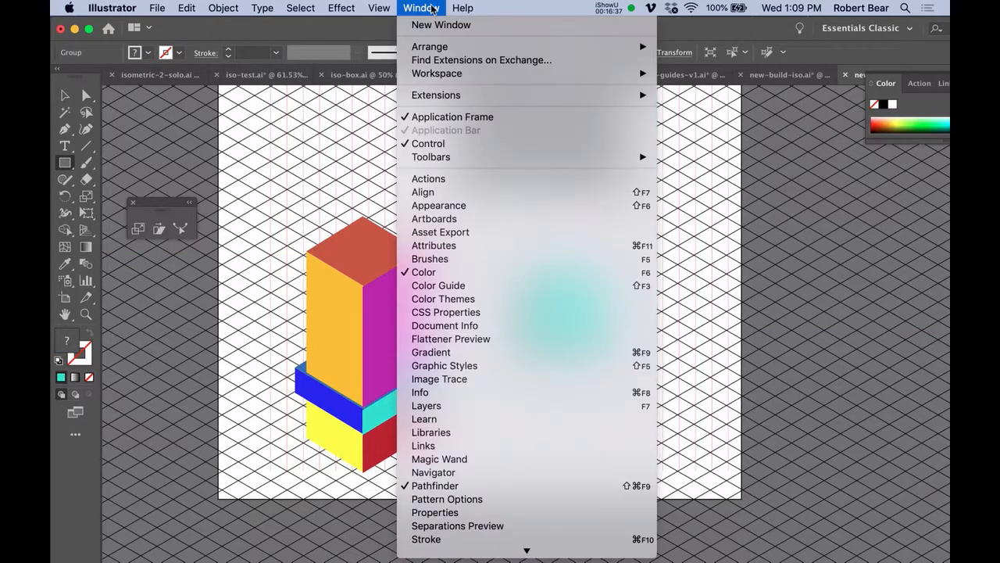
click(449, 179)
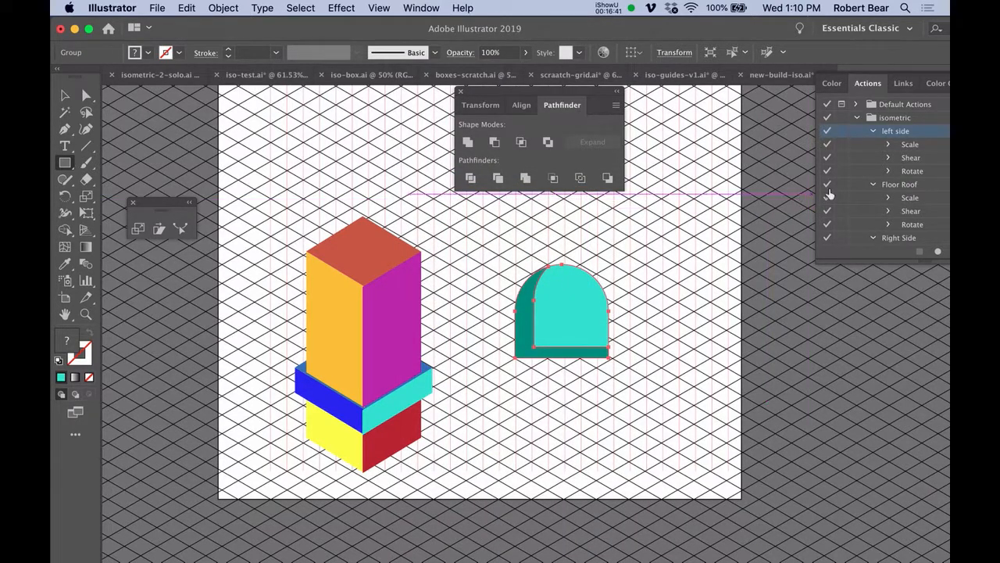
drag(866, 92, 696, 178)
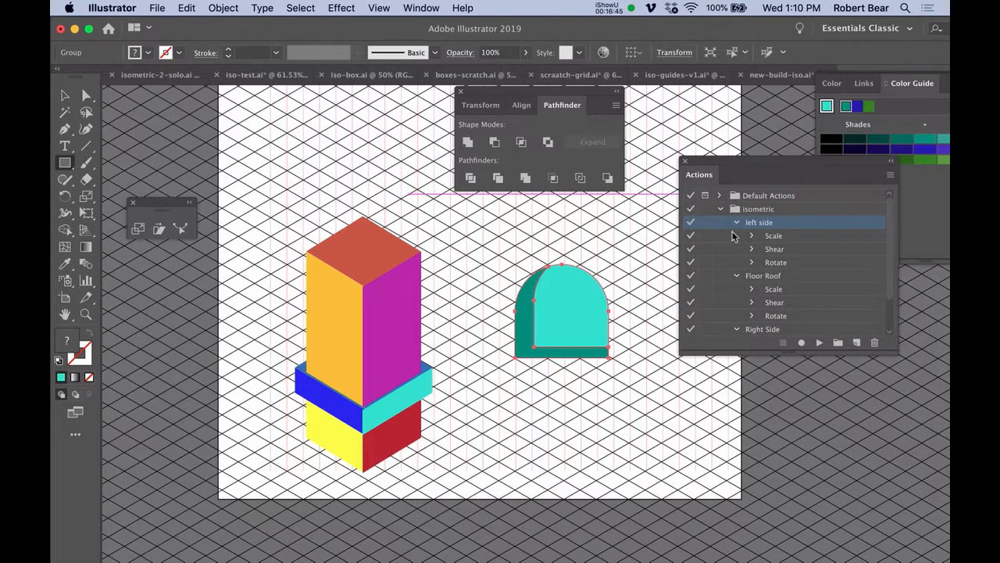
scroll(766, 285, down, 3)
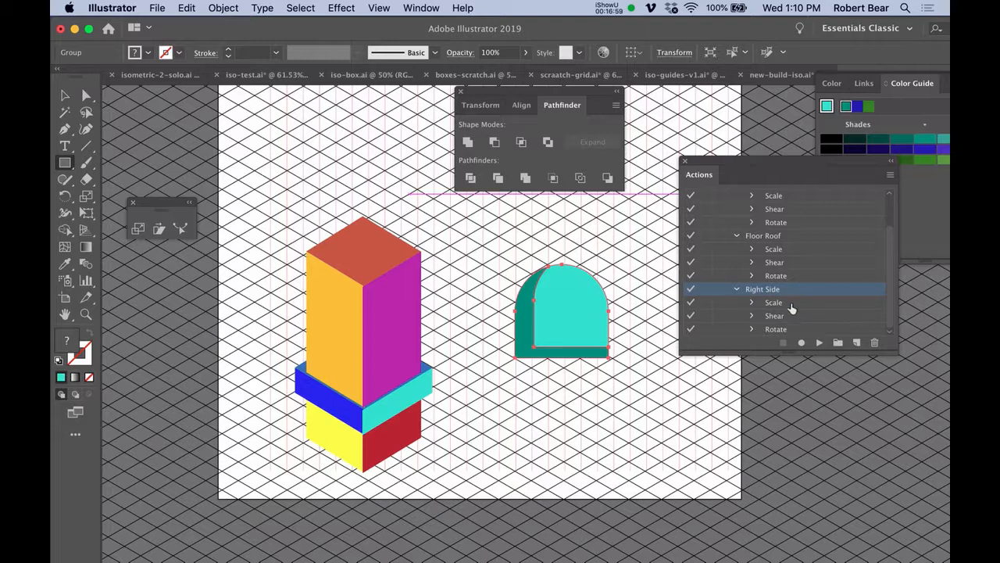
click(821, 343)
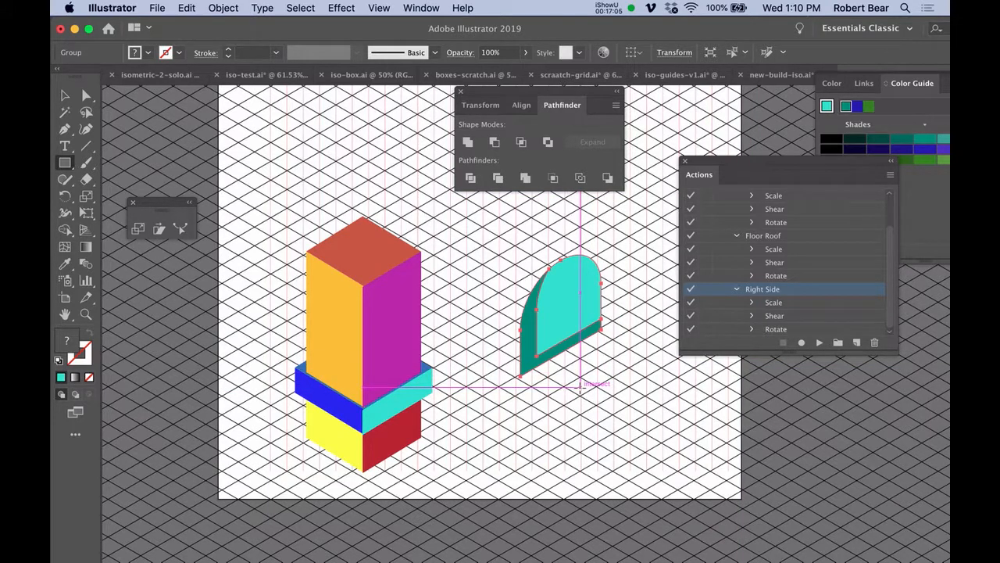
Step: Scale the skewed arch group uniformly to 60%
key(s)
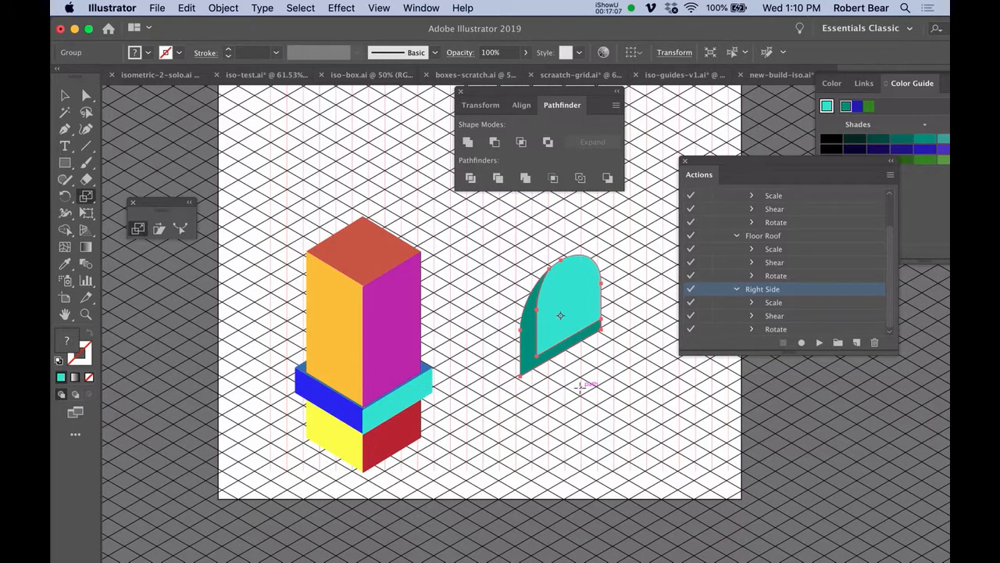
key(Return)
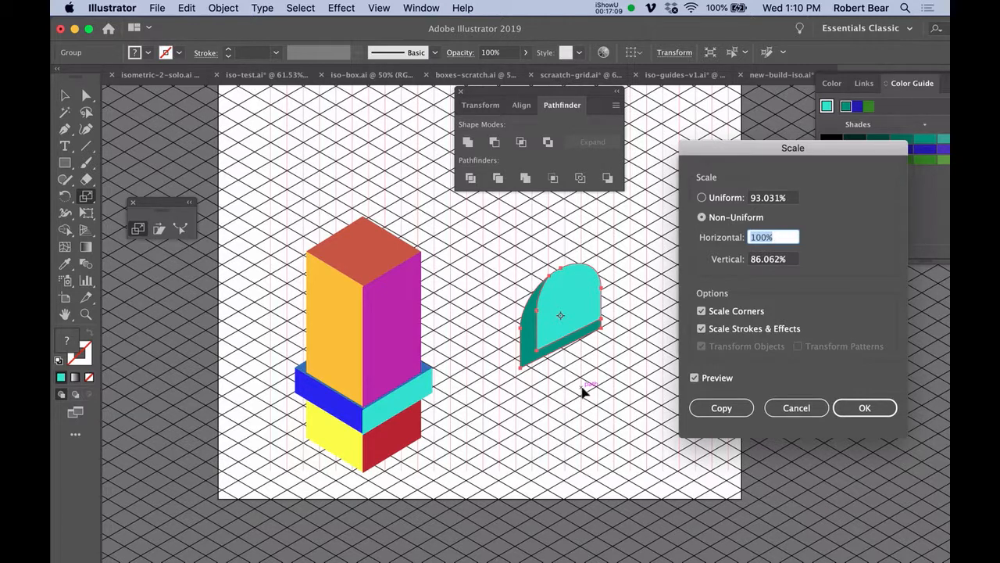
key(shift+Tab)
key(shift+Tab)
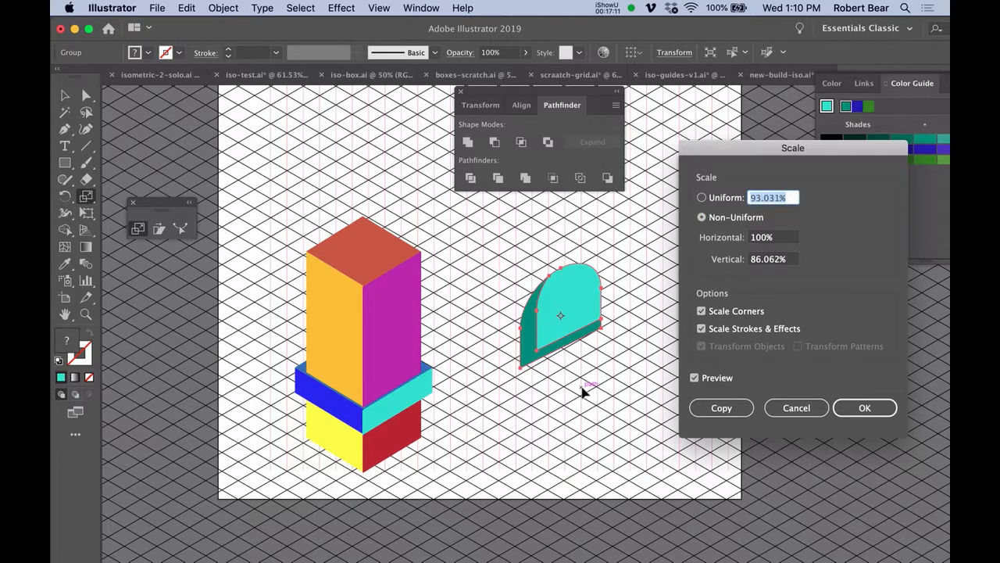
key(Tab)
key(Tab)
key(Tab)
key(shift+Tab)
key(shift+Tab)
key(shift+Tab)
text(69)
key(BackSpace)
key(BackSpace)
text(0)
key(BackSpace)
text(60)
key(Return)
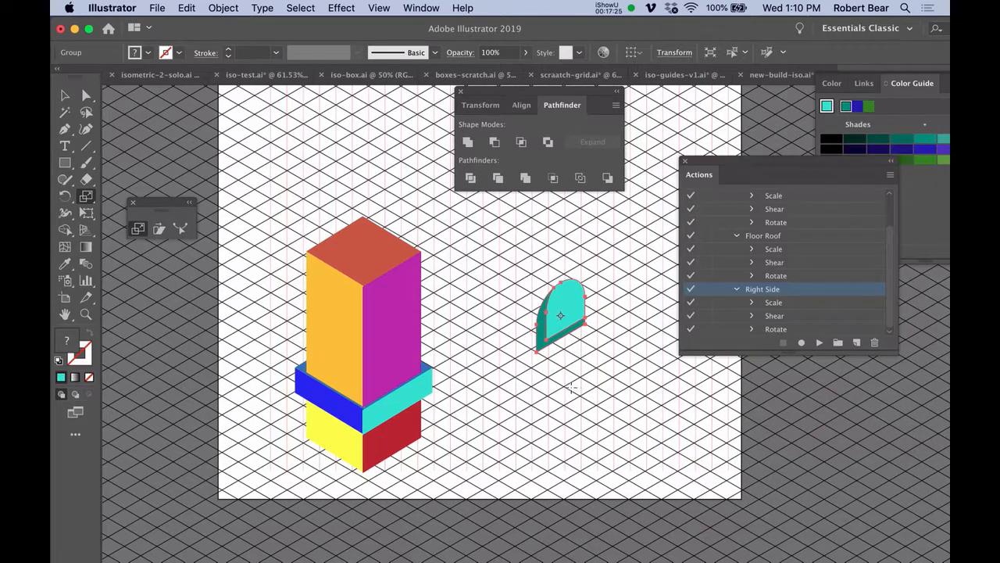
Step: Place the arch on the upper part of the tower's magenta face and reflect a copy of it onto the orange face
drag(573, 298, 407, 304)
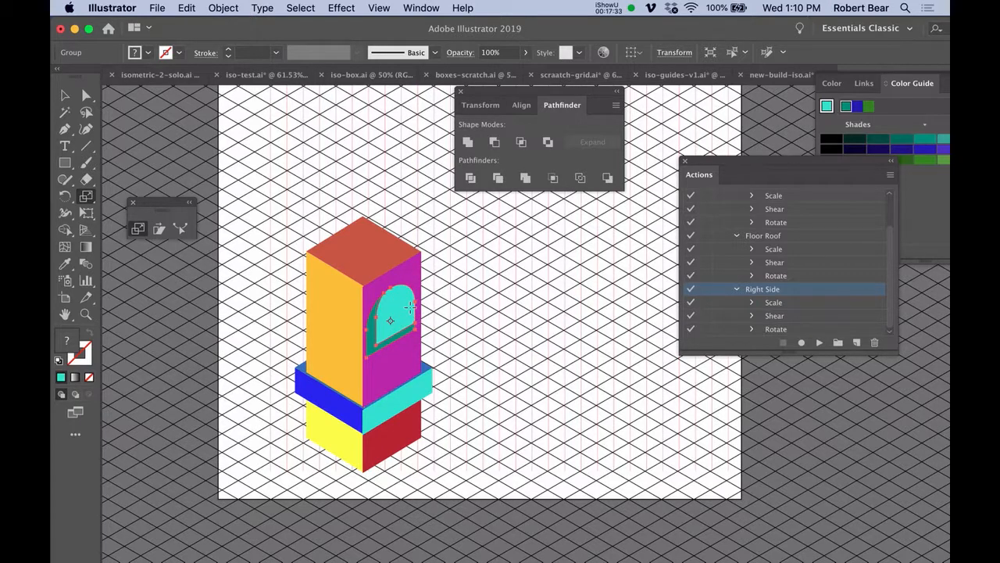
key(o)
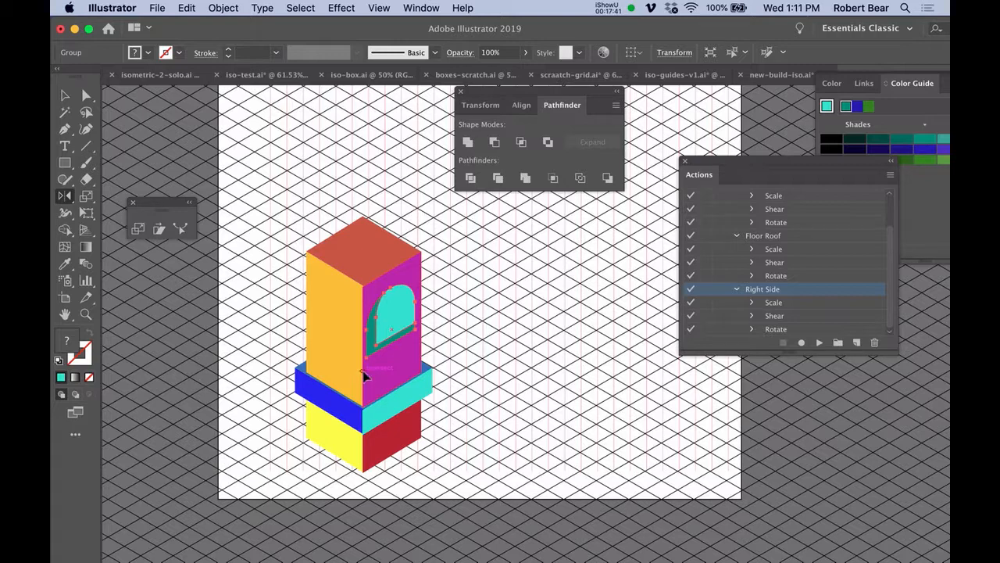
drag(395, 325, 342, 327)
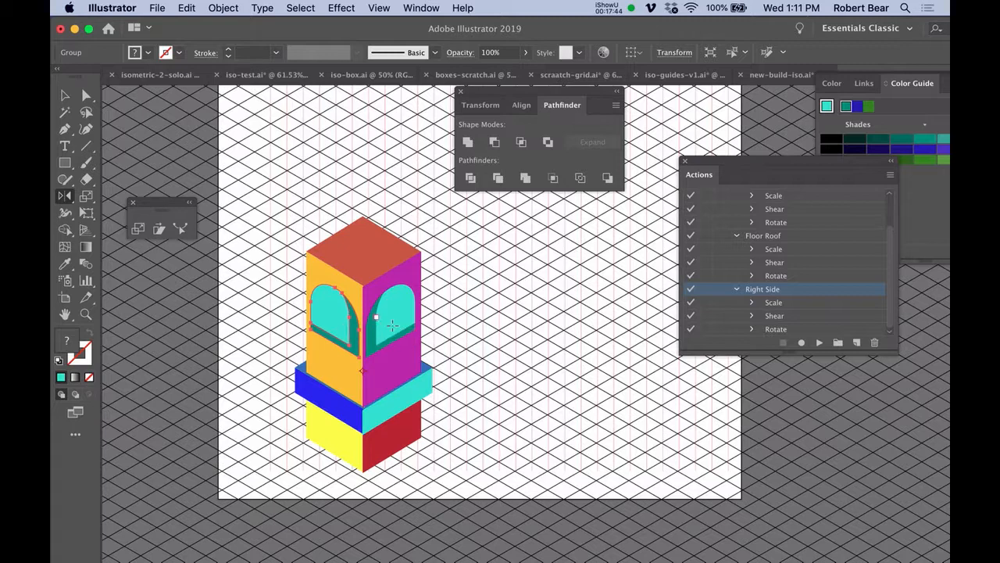
click(477, 354)
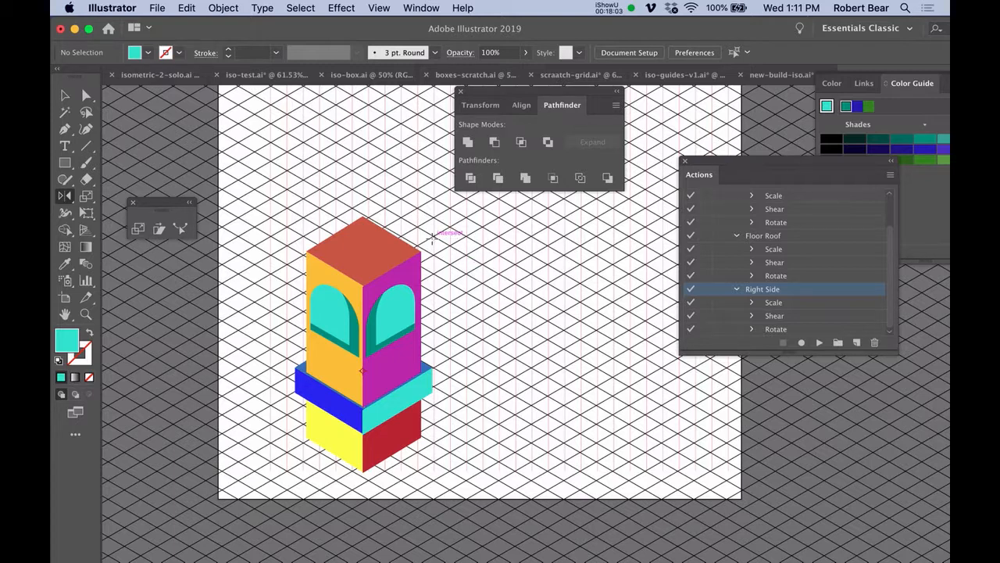
Step: In outline view, draw a tall pyramid face with the Pen tool, from a base edge inside the tower's top to an apex above it
key(p)
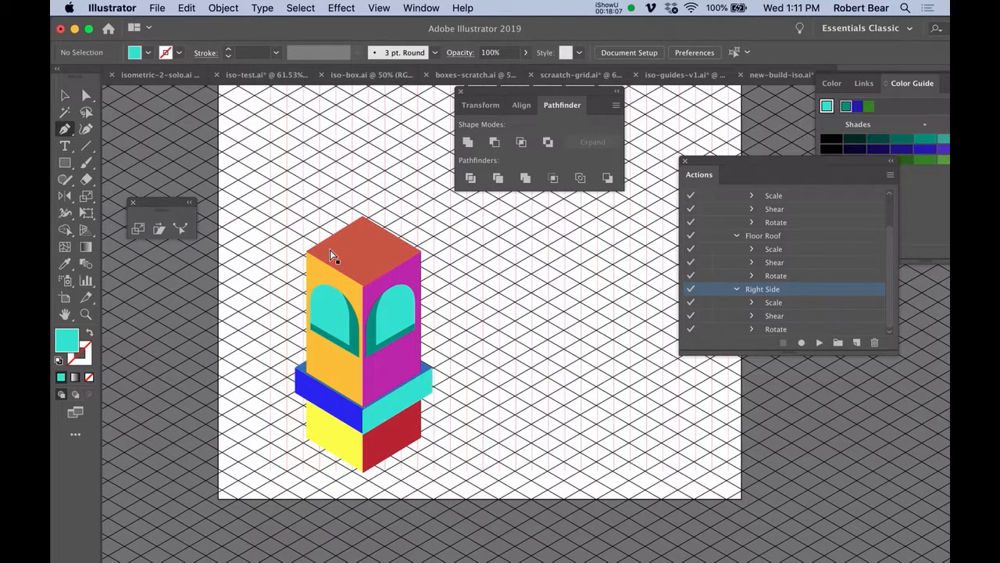
key(super+y)
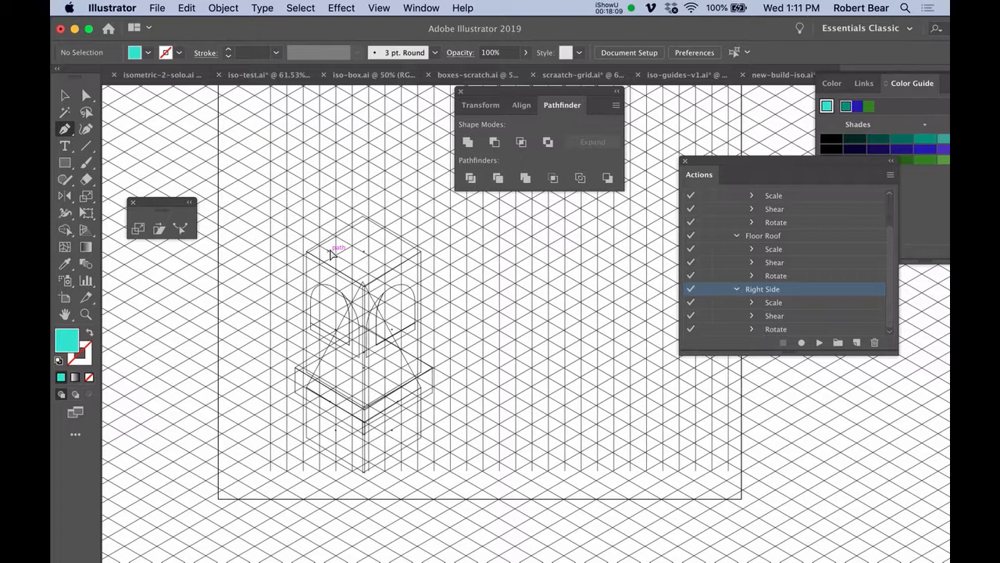
key(super+equal)
key(super+equal)
key(super+equal)
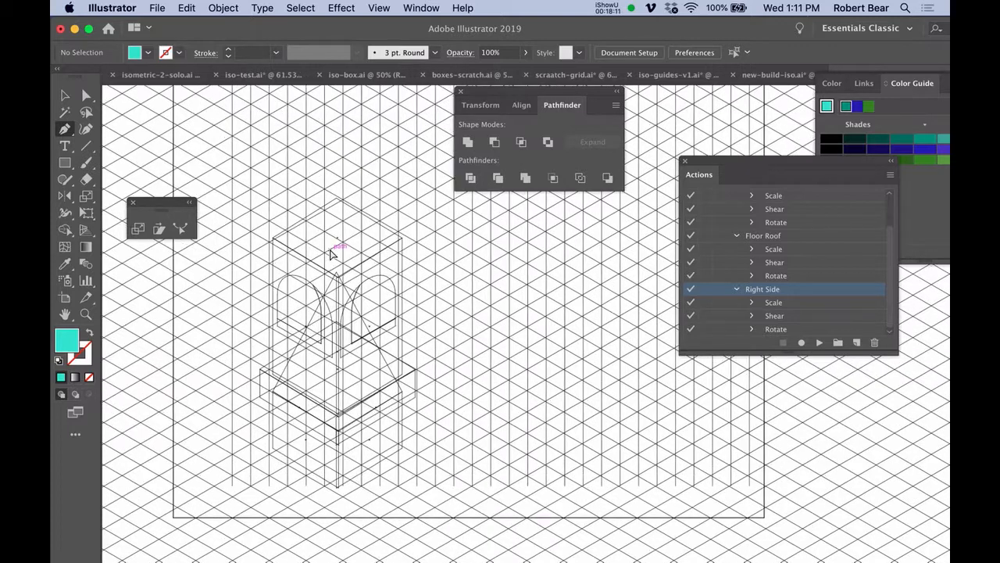
drag(330, 255, 710, 268)
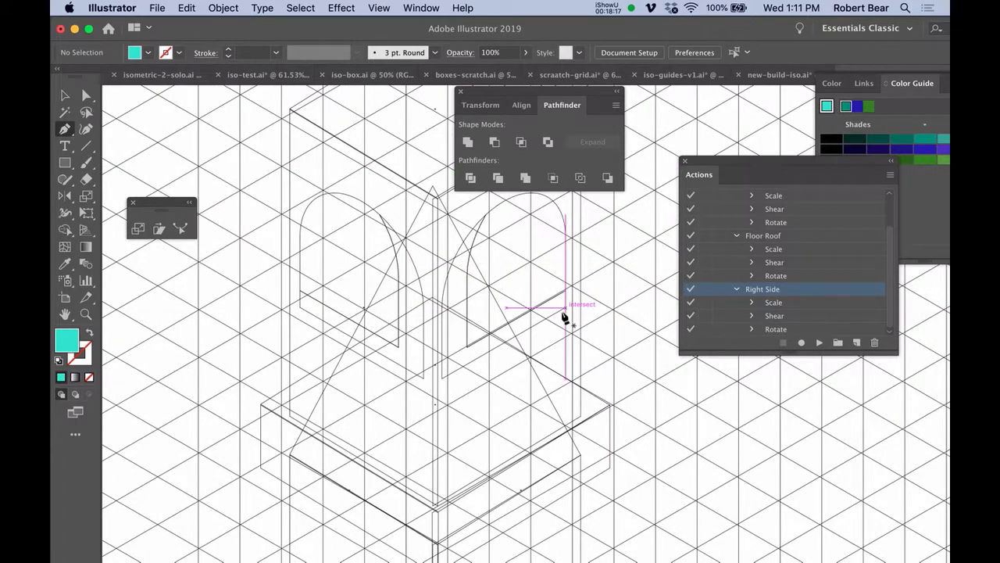
drag(552, 351, 524, 491)
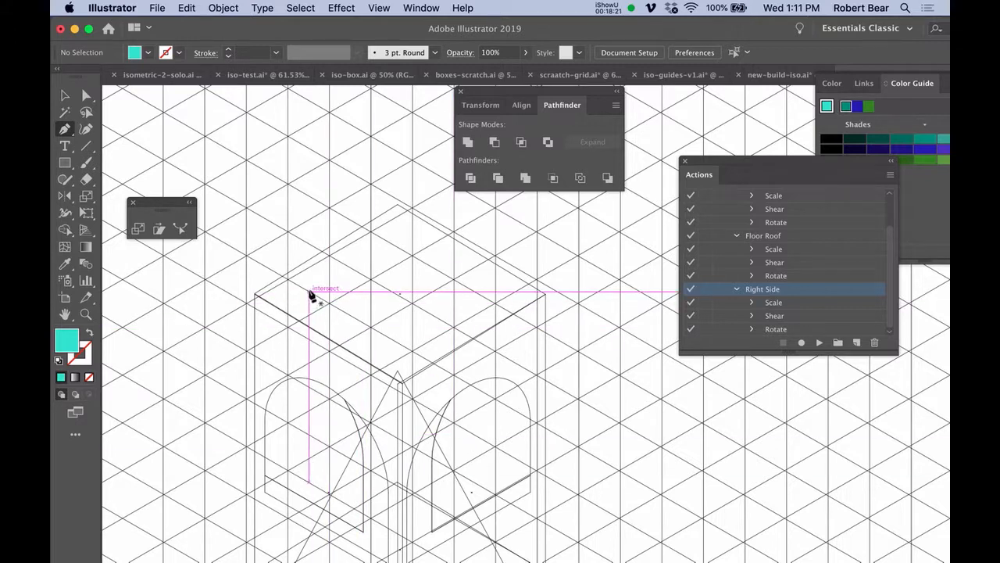
drag(307, 291, 366, 327)
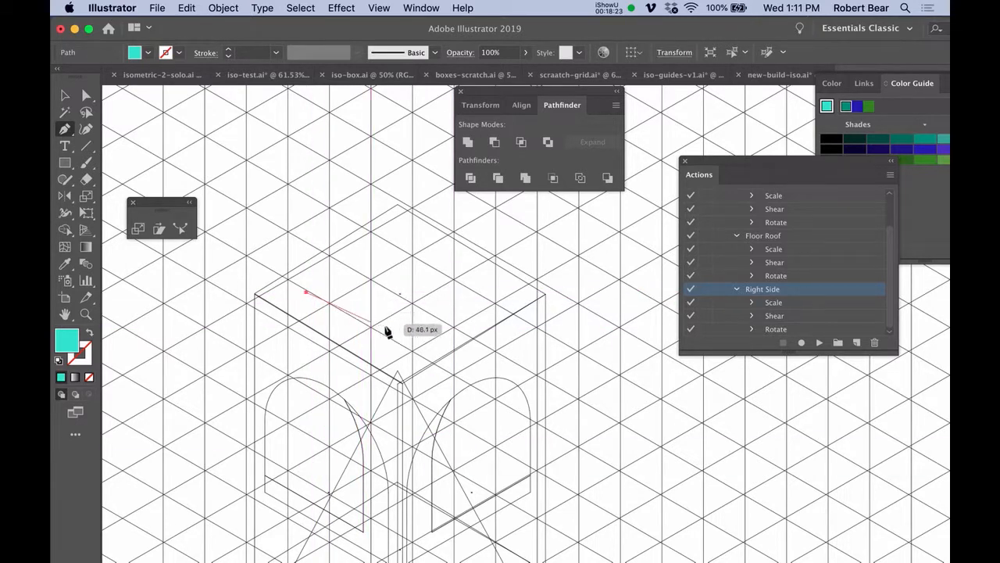
click(408, 348)
click(409, 348)
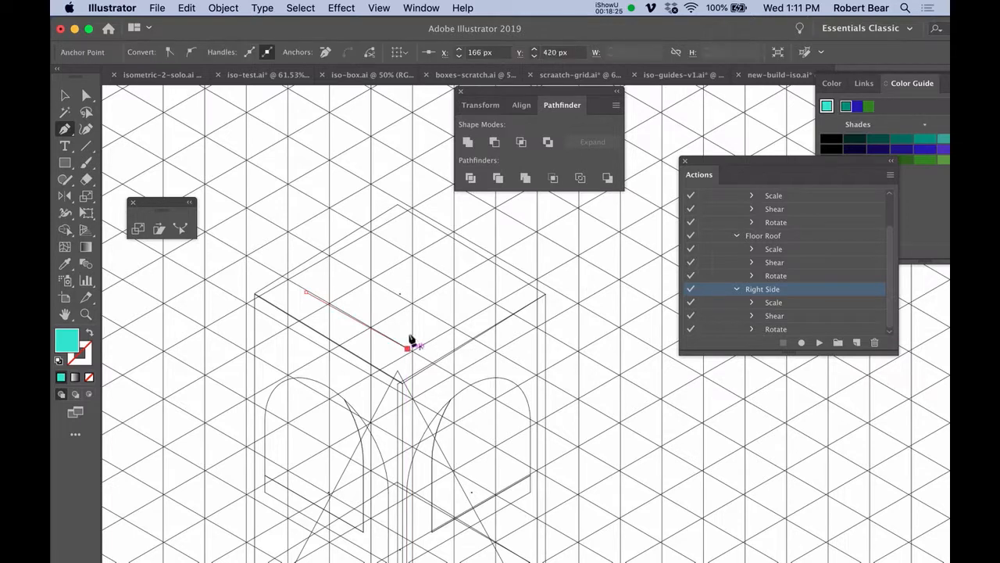
click(413, 111)
click(257, 294)
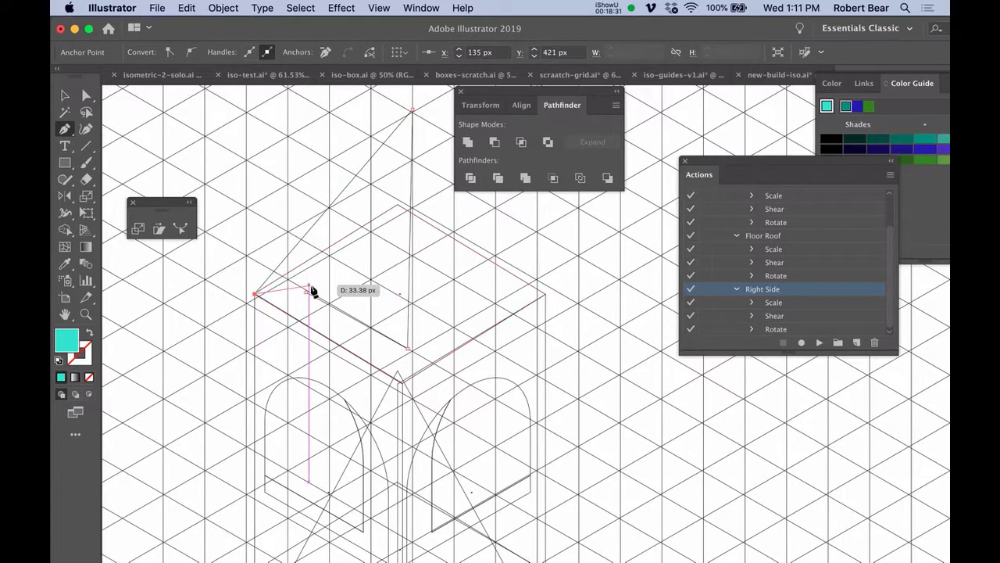
super+click(353, 283)
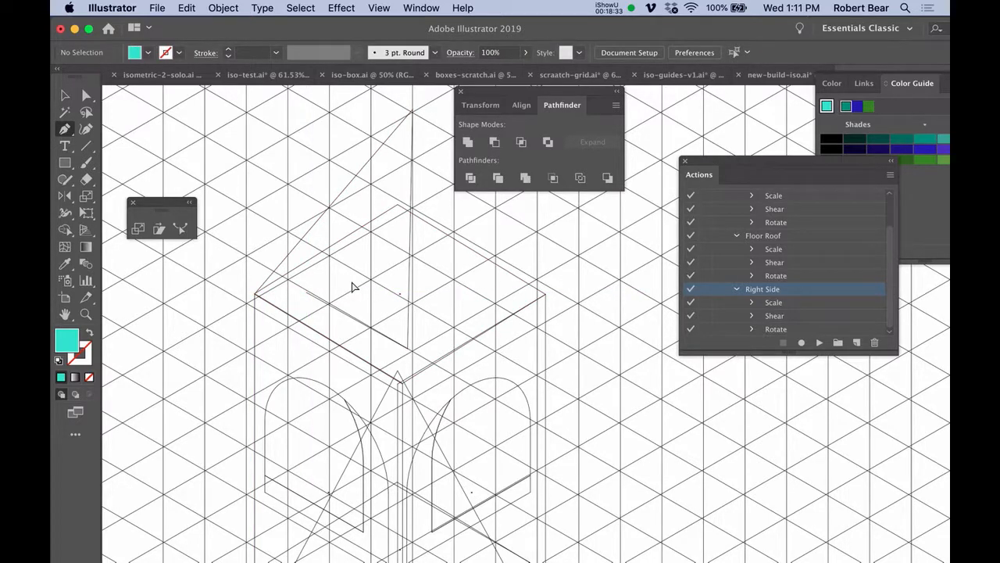
Step: Restore the color preview and move the pyramid face's outermost left anchor onto its left base corner to form a triangle
key(super+y)
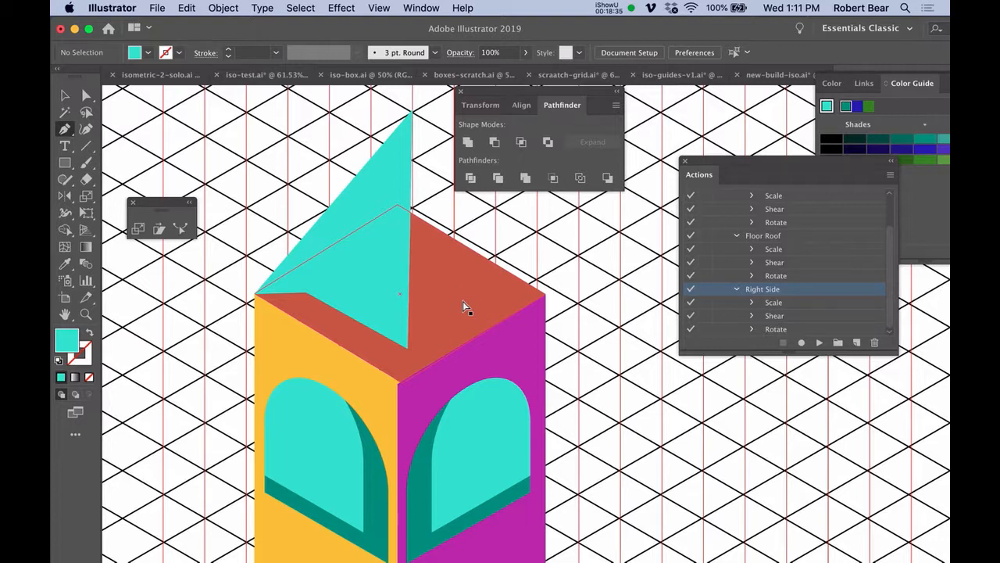
super+click(399, 296)
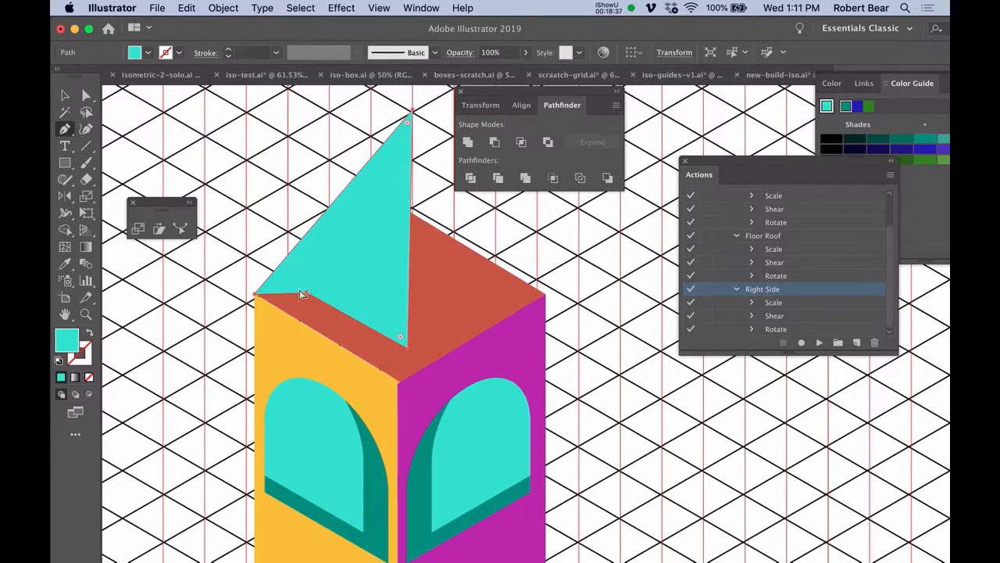
drag(257, 294, 310, 295)
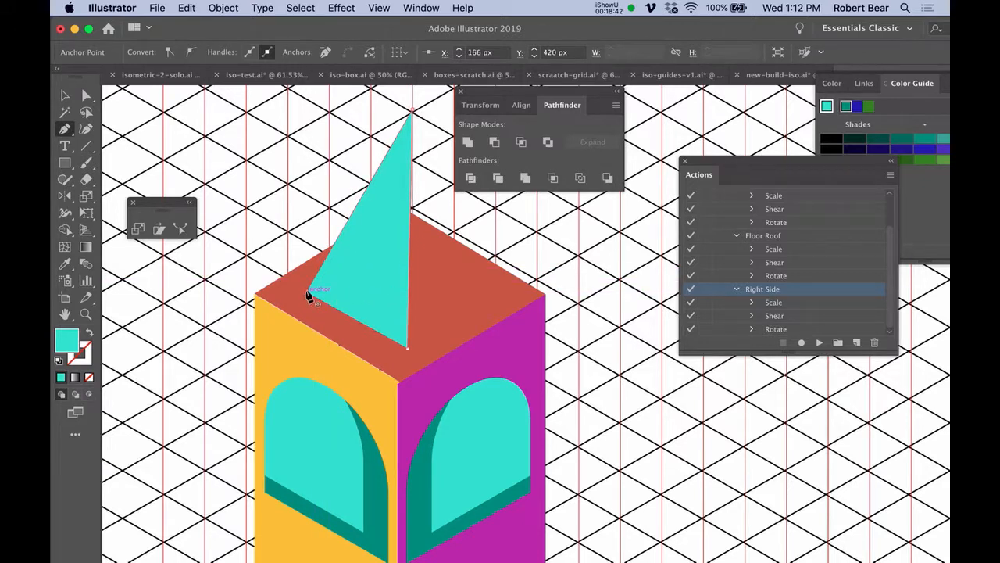
super+click(581, 288)
Step: Reflect a copy of the teal triangle across its inner vertical edge to form the pyramid's right face
super+click(386, 279)
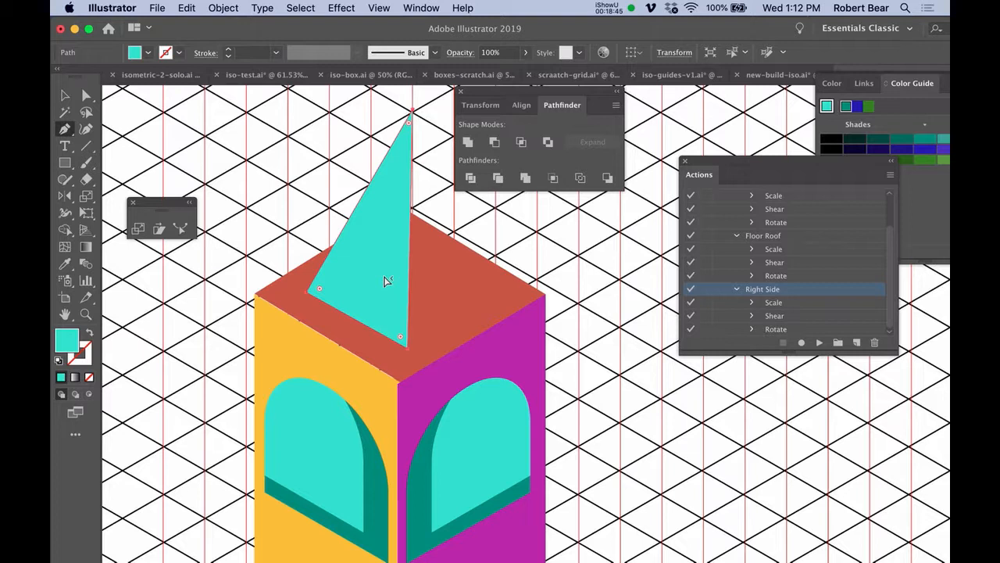
key(o)
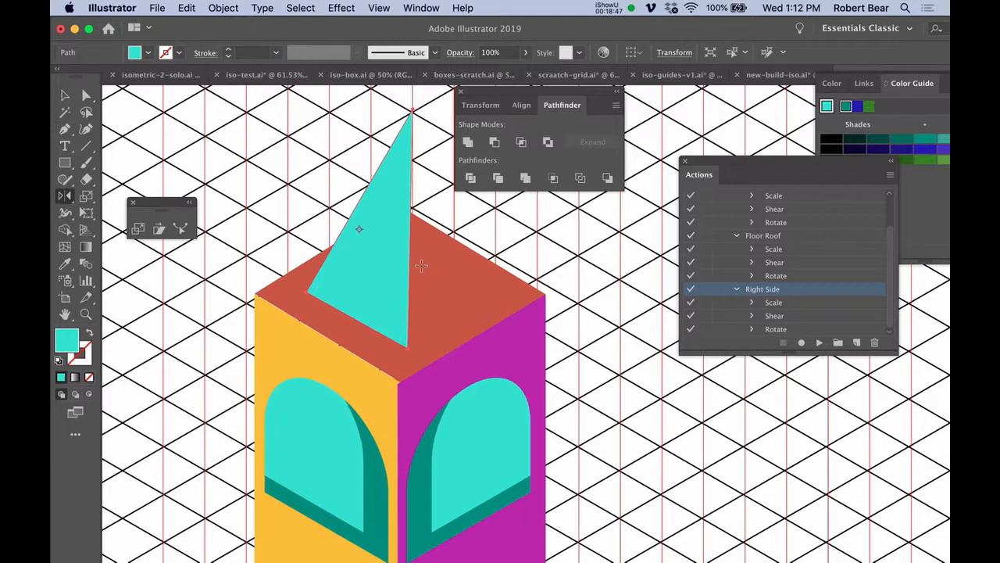
click(409, 262)
drag(402, 264, 439, 274)
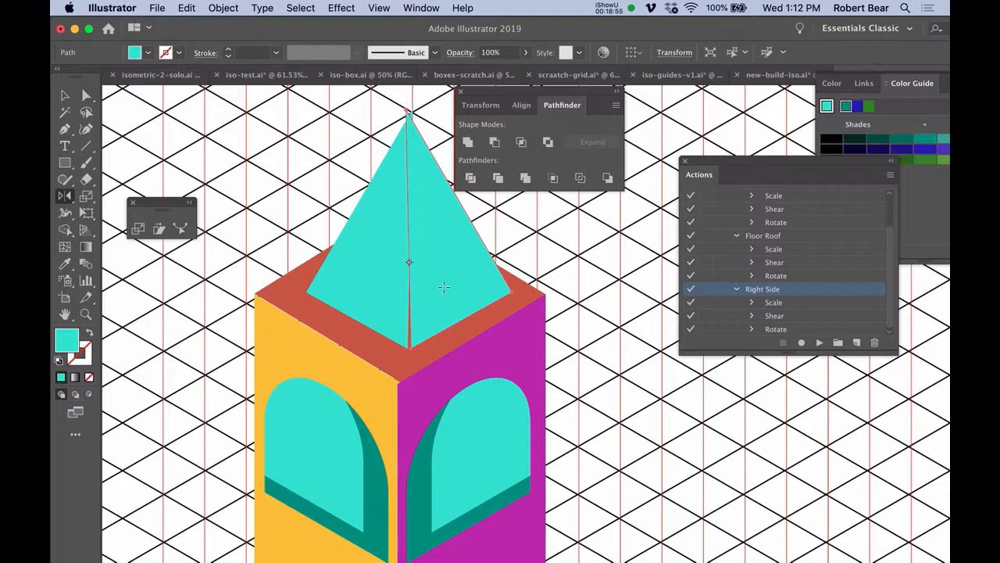
Step: Recolor the pyramid's right face with the magenta sampled from the tower's right wall, and deselect it
key(i)
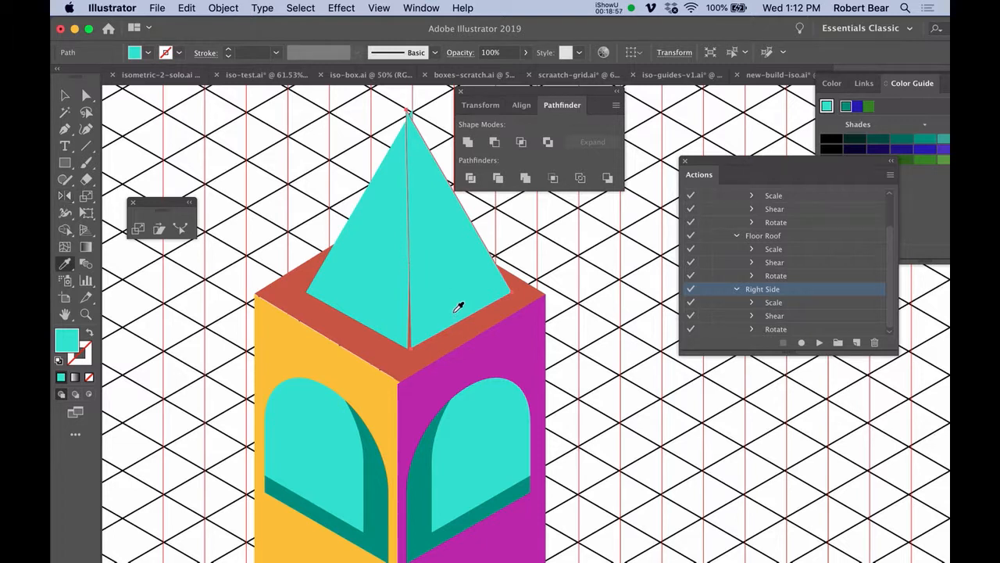
click(471, 362)
key(super+shift+a)
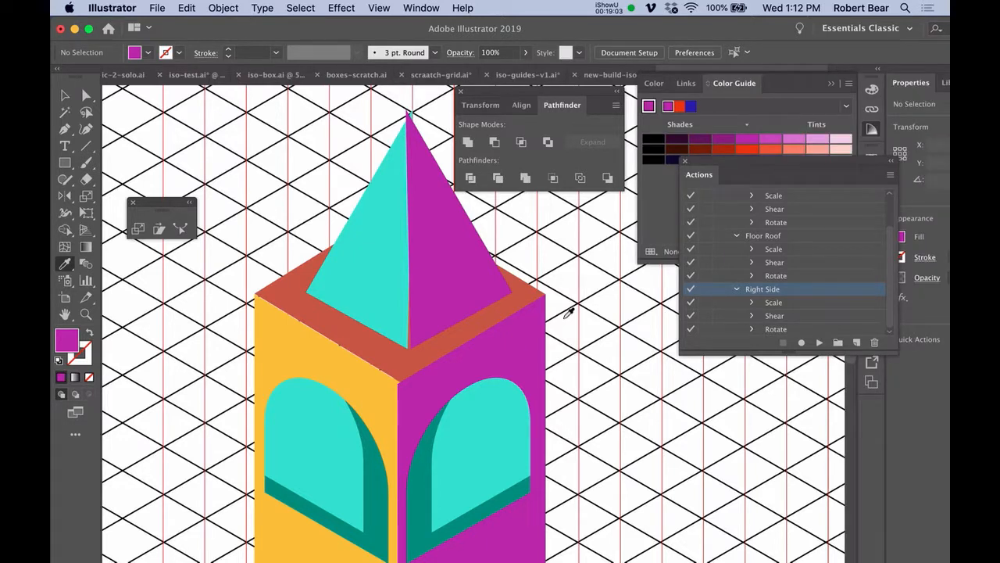
Step: Hide the floating panels, select the apex anchors of both pyramid faces and nudge them upward to heighten the roof
key(shift+Tab)
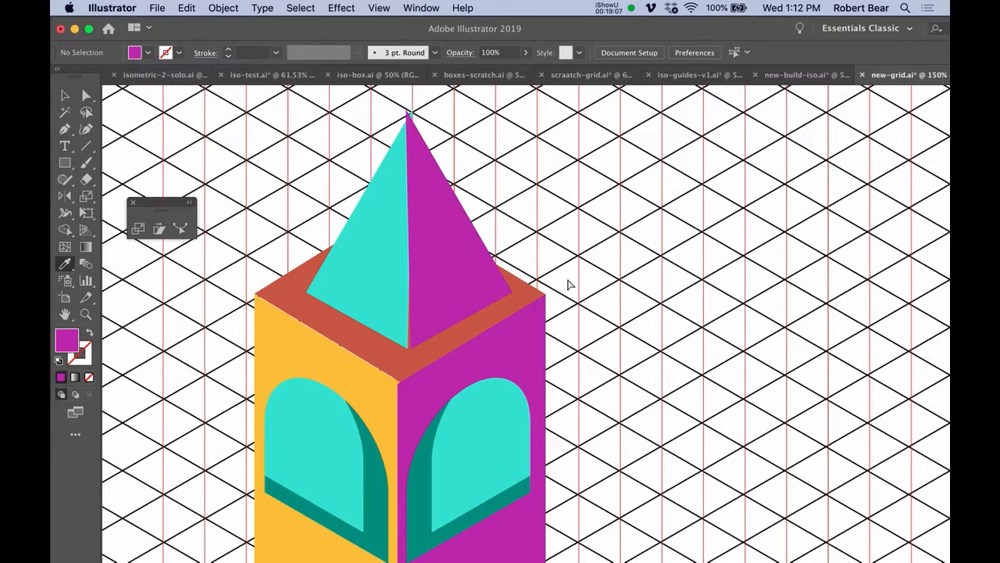
key(super+minus)
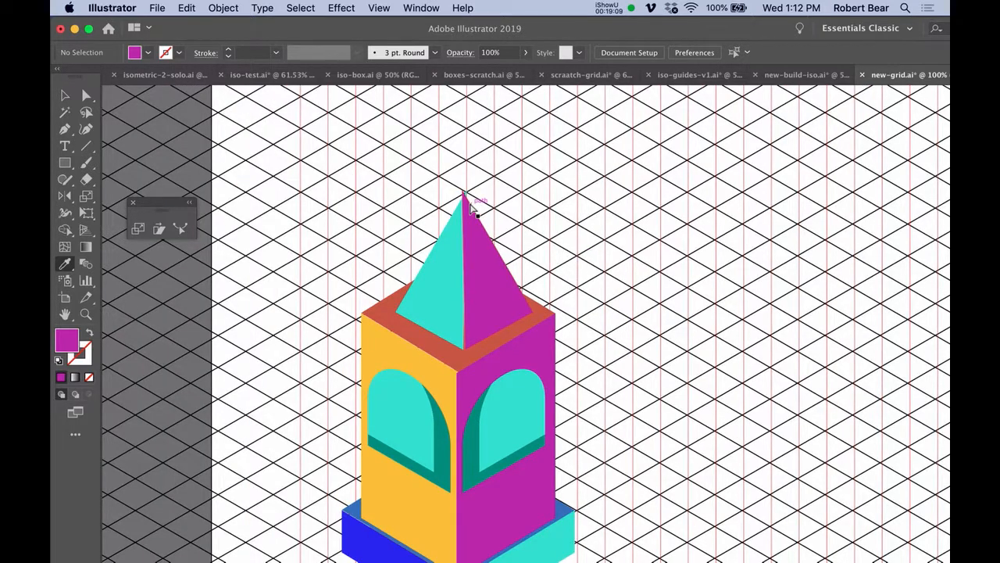
drag(465, 192, 491, 222)
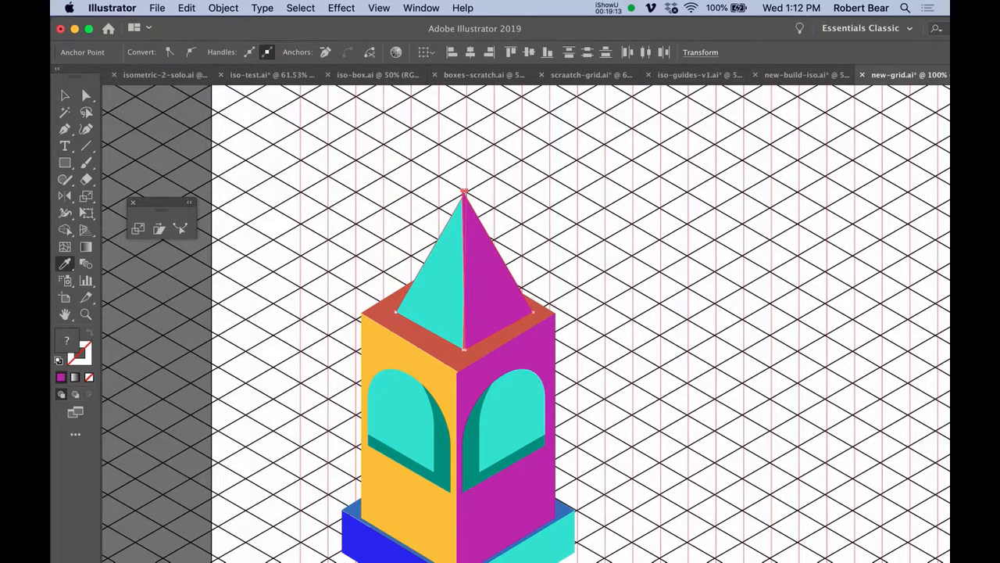
key(shift+Up)
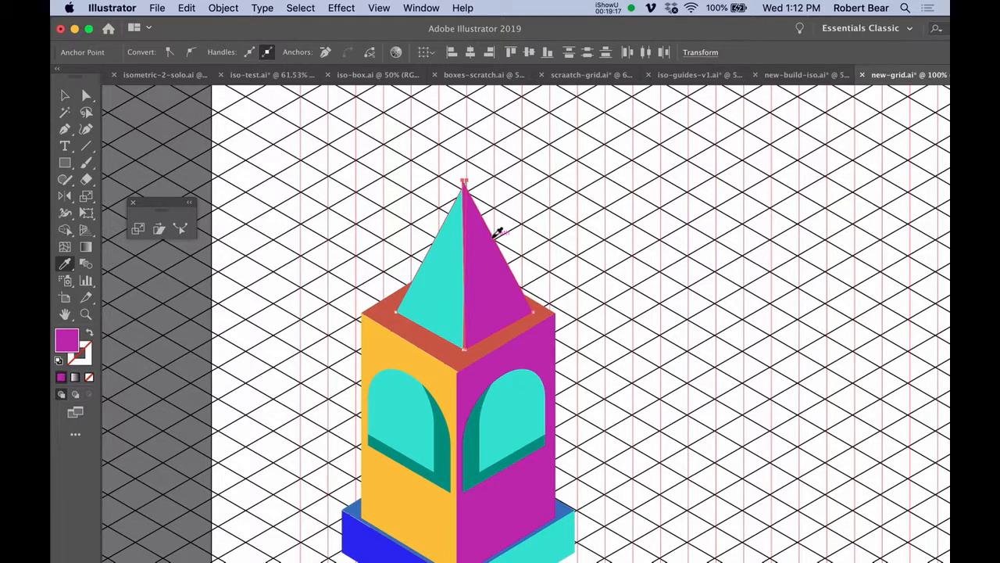
click(498, 232)
key(shift+Up)
key(shift+Up)
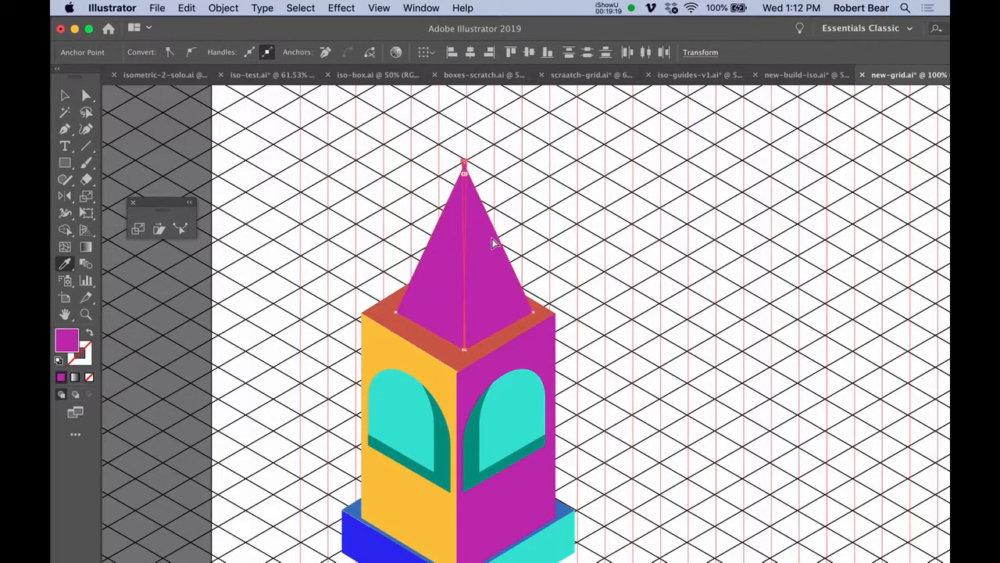
key(super+z)
key(super+z)
key(super+z)
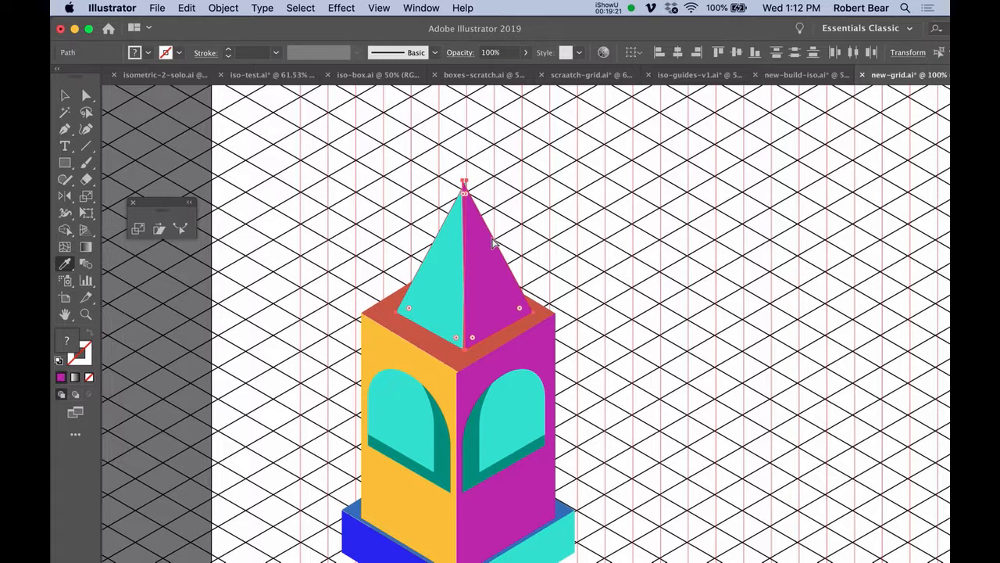
Step: Deselect the pyramid faces, draw a magenta square in the empty area beside the tower and delete it
click(450, 176)
click(474, 221)
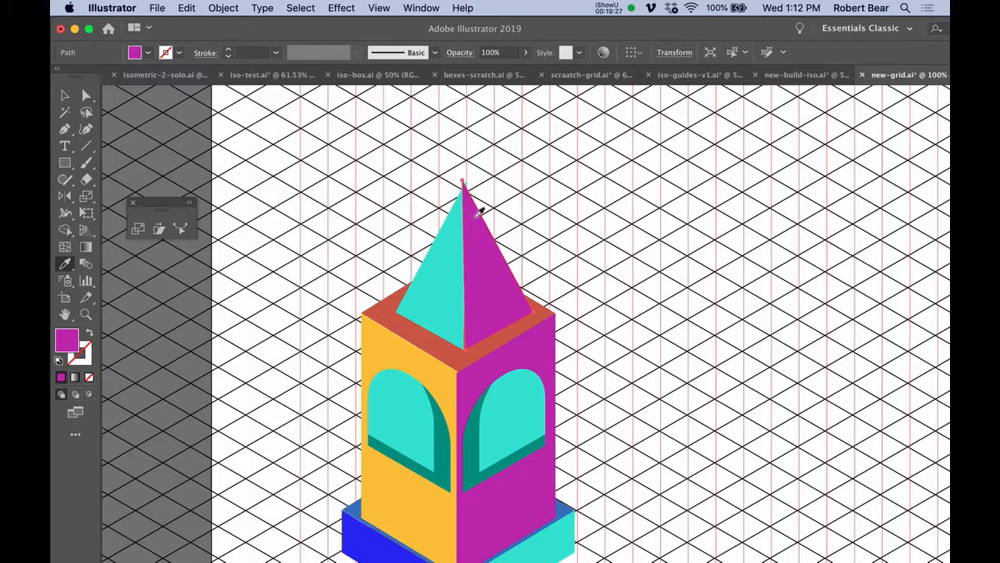
super+click(555, 242)
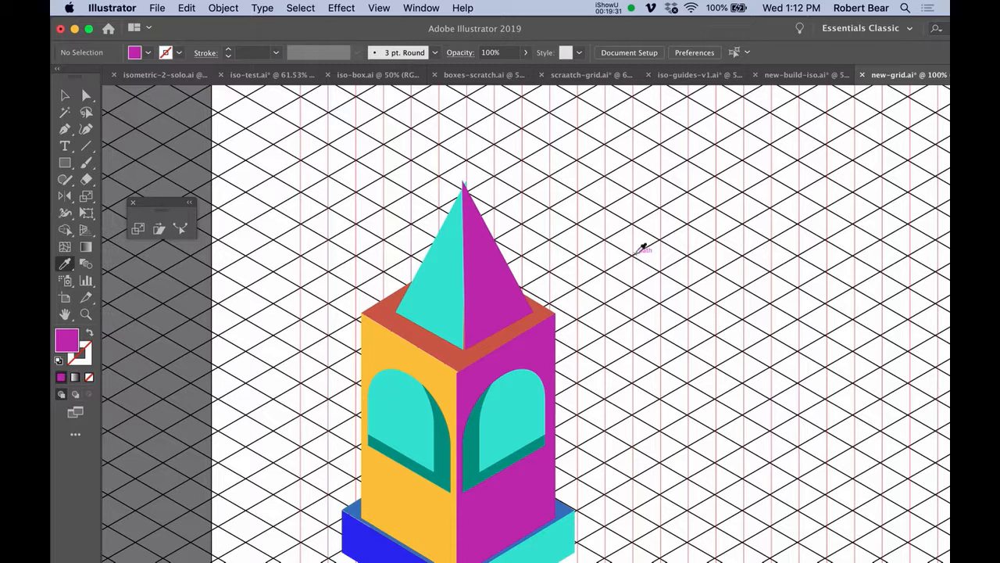
key(m)
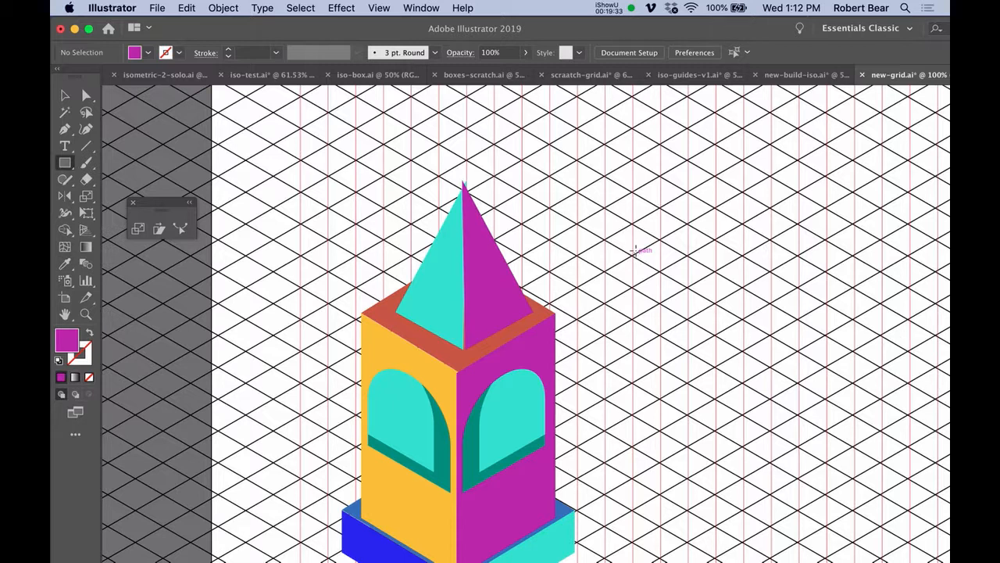
drag(632, 226, 719, 313)
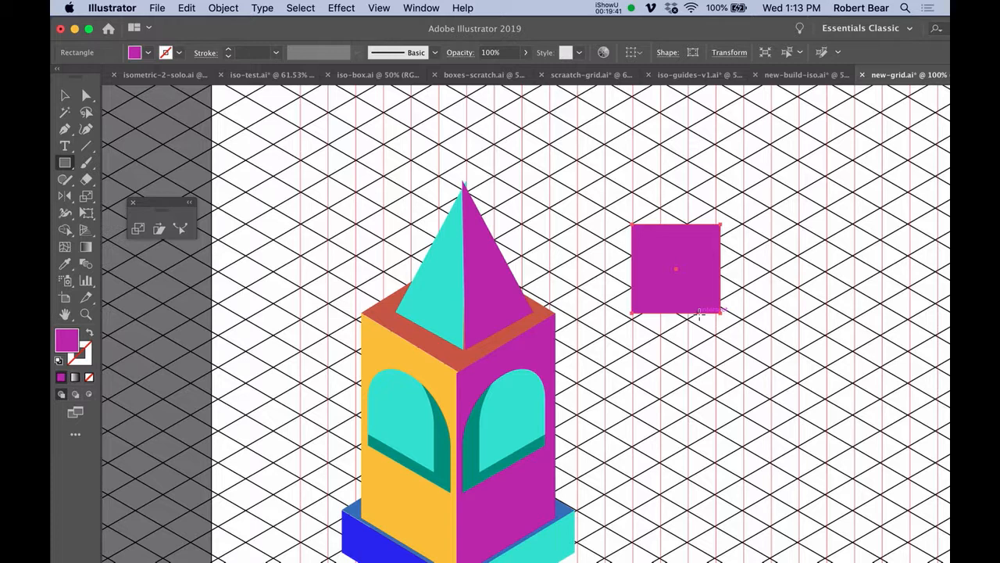
key(Delete)
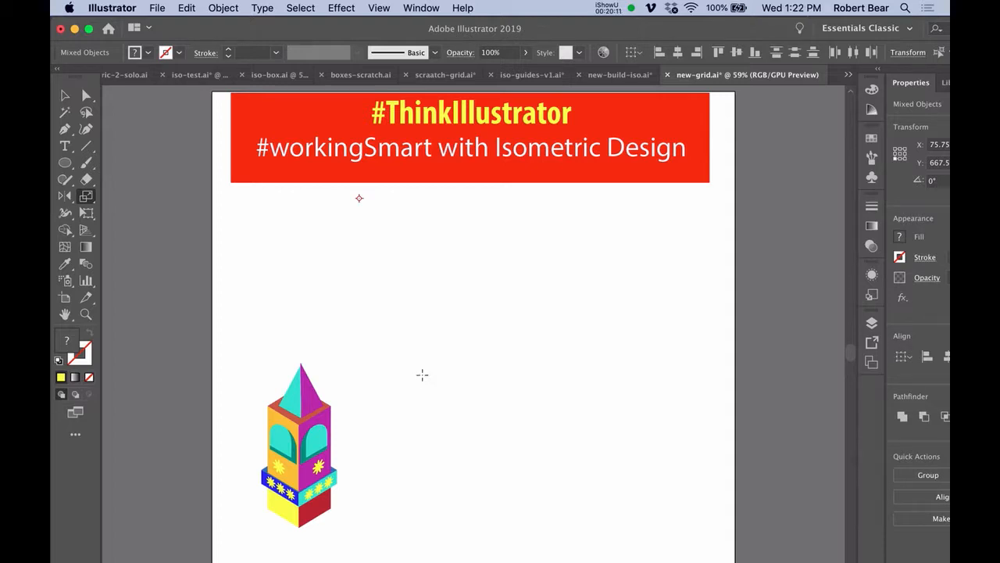
Step: Scale the whole tower uniformly to 120%, repeat the scaling once, and move the tower closer to the middle of the artboard
key(Return)
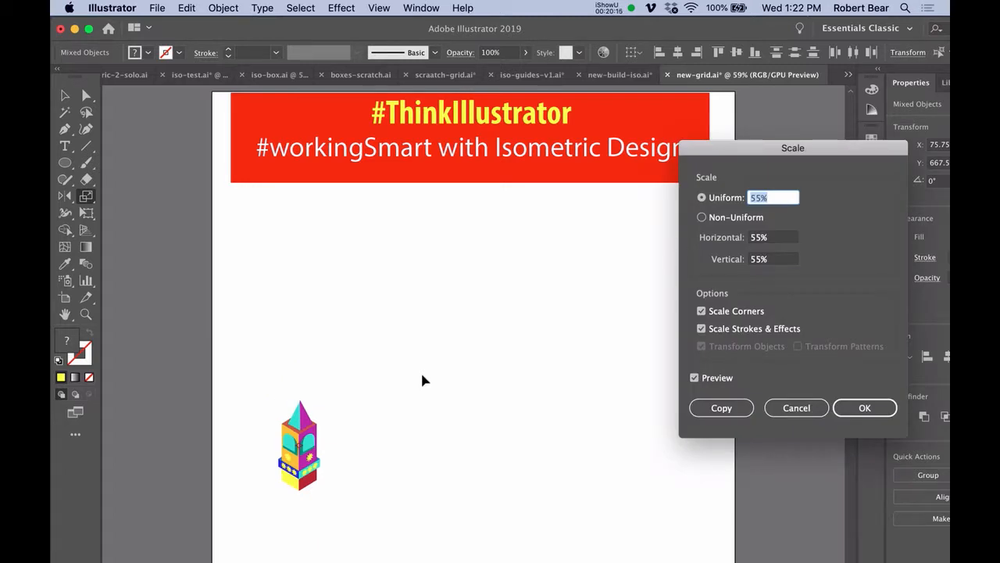
text(120)
key(Return)
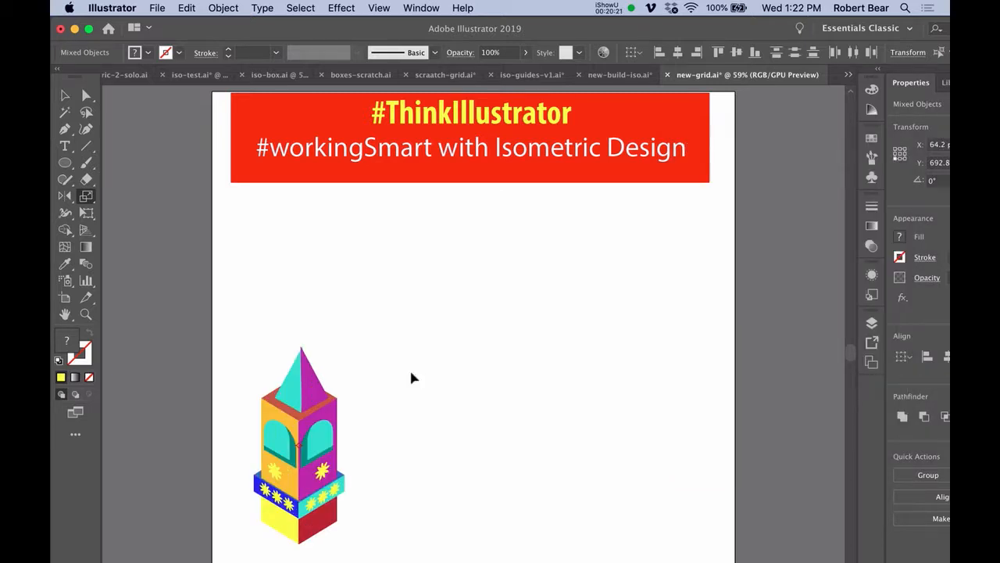
key(super+d)
drag(339, 408, 438, 338)
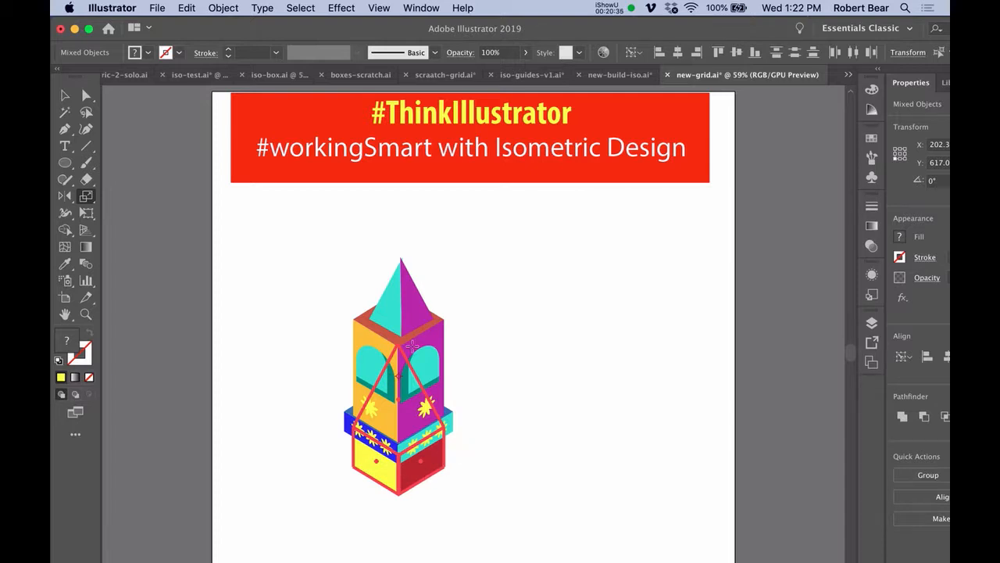
Step: Add anchor points between the existing ones on all paths of the selected tower
click(187, 8)
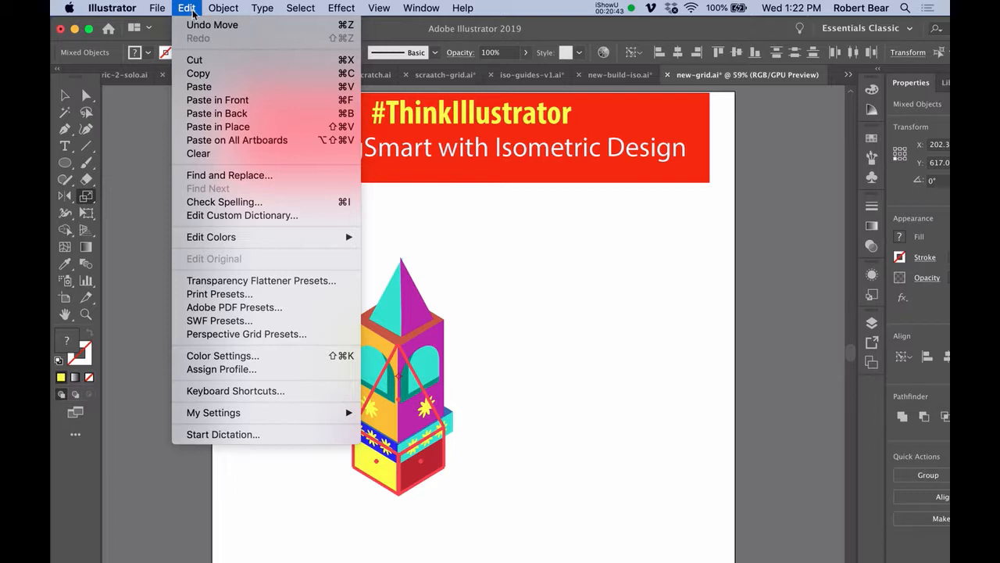
mouse_move(222, 8)
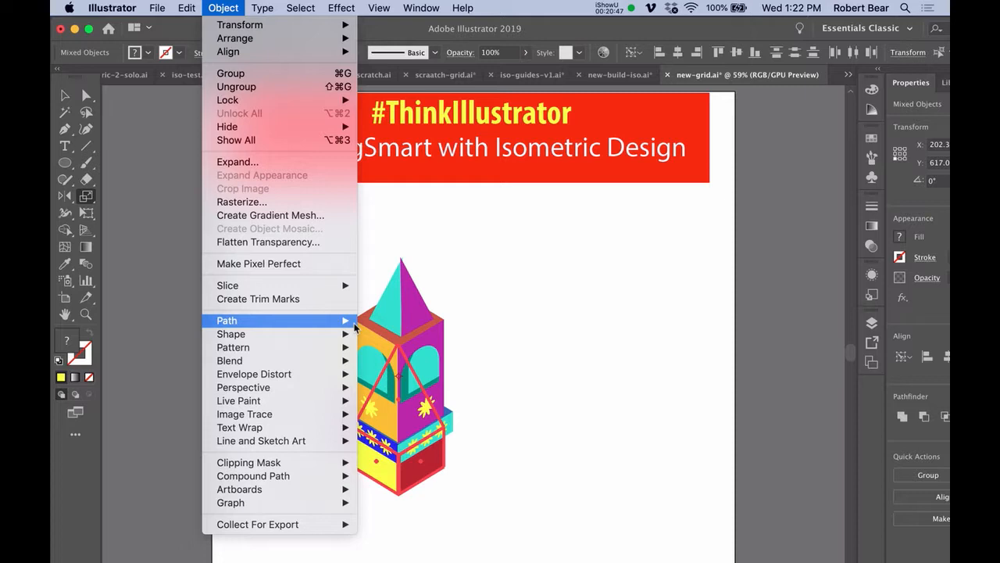
mouse_move(336, 320)
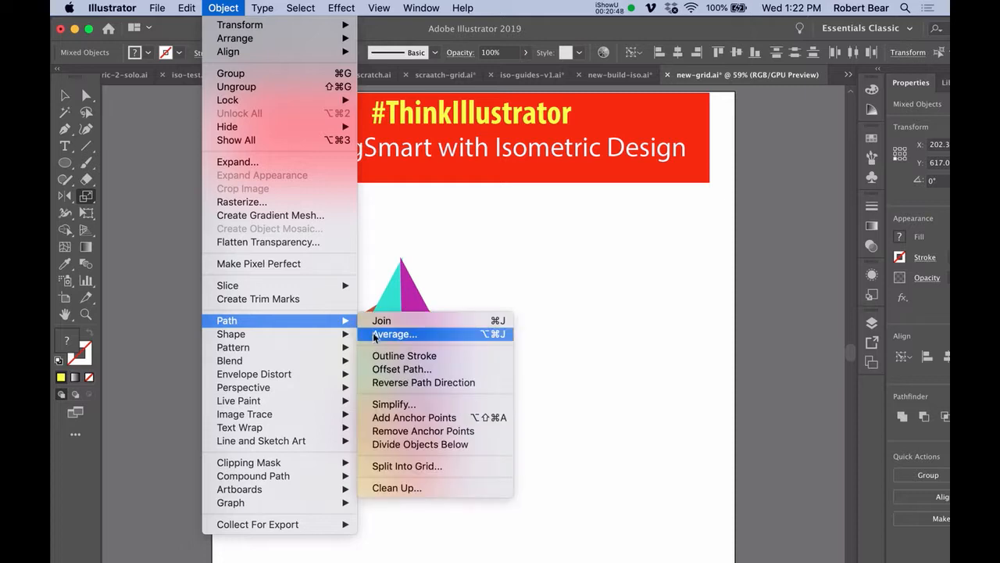
click(426, 420)
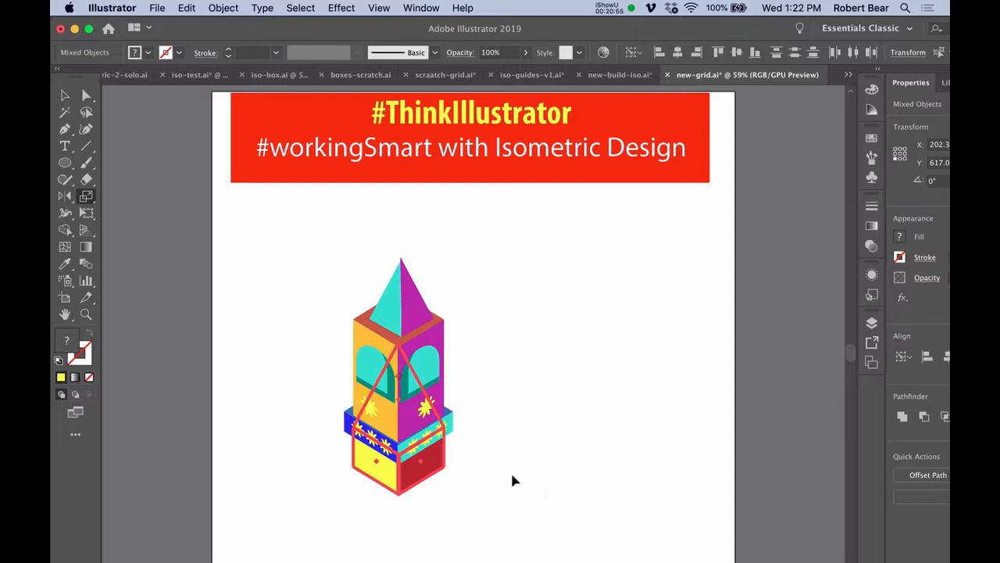
Step: Switch to outline view and select only the group of faces forming the tower's bottom box
key(super+y)
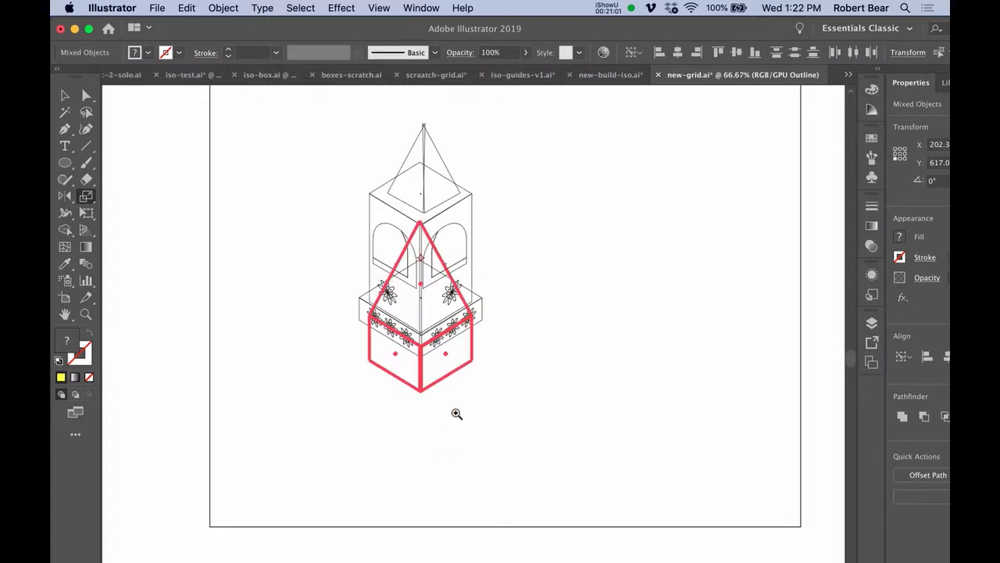
click(394, 346)
drag(395, 346, 406, 349)
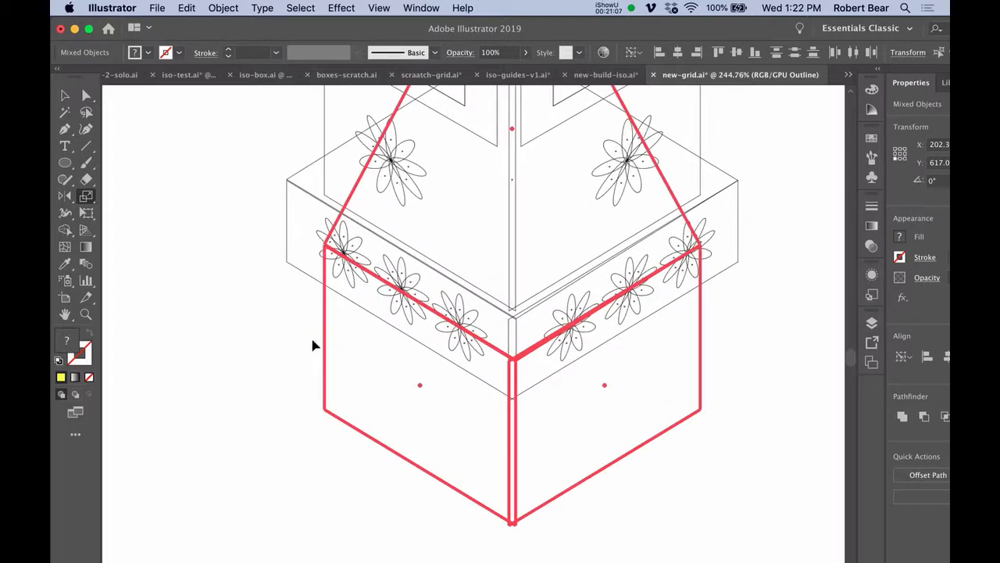
key(super+a)
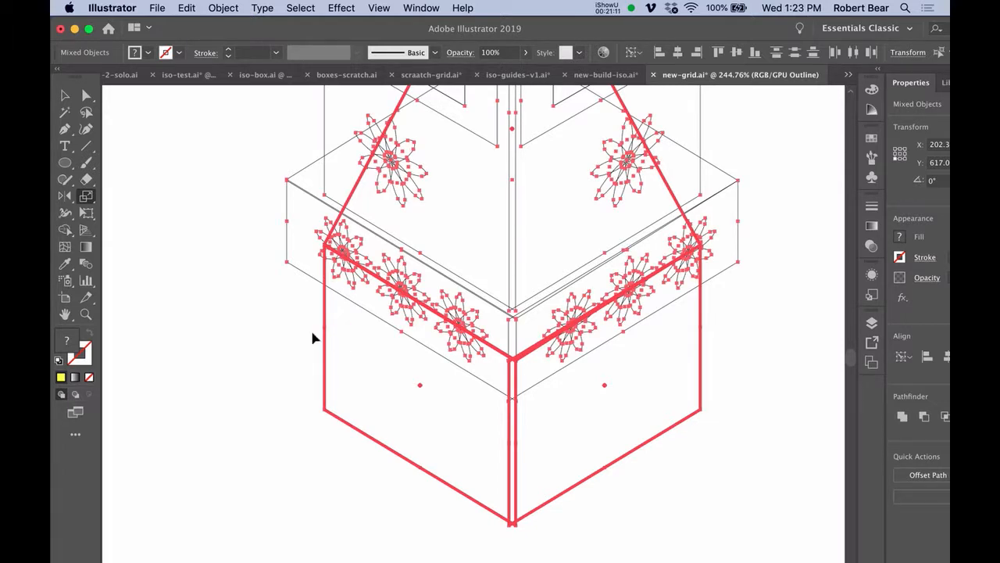
click(312, 338)
click(338, 350)
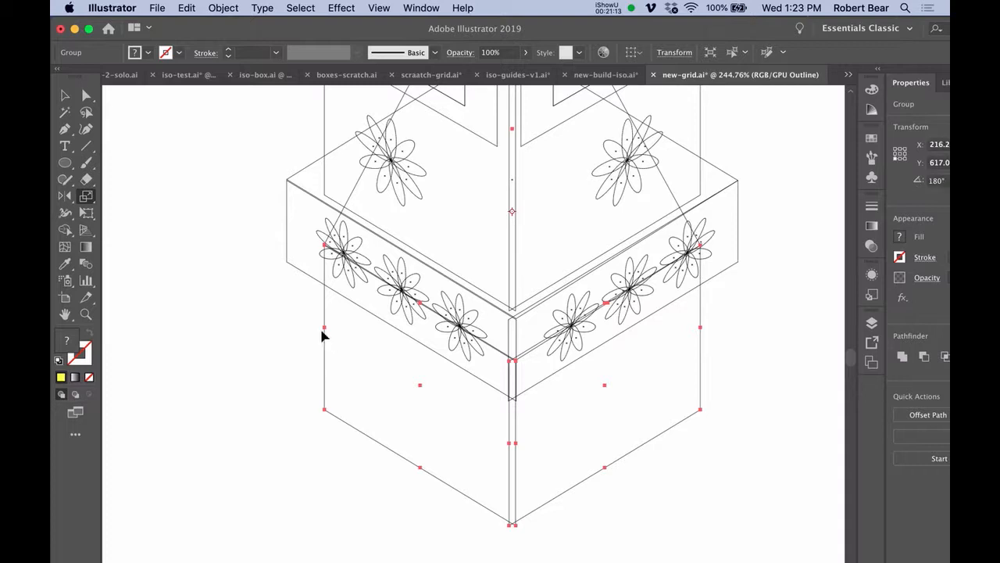
Step: Scale the midpoint anchors on the bottom box's outer left and right edges non-uniformly, 110% horizontally and 100% vertically
drag(312, 321, 329, 336)
drag(310, 317, 351, 346)
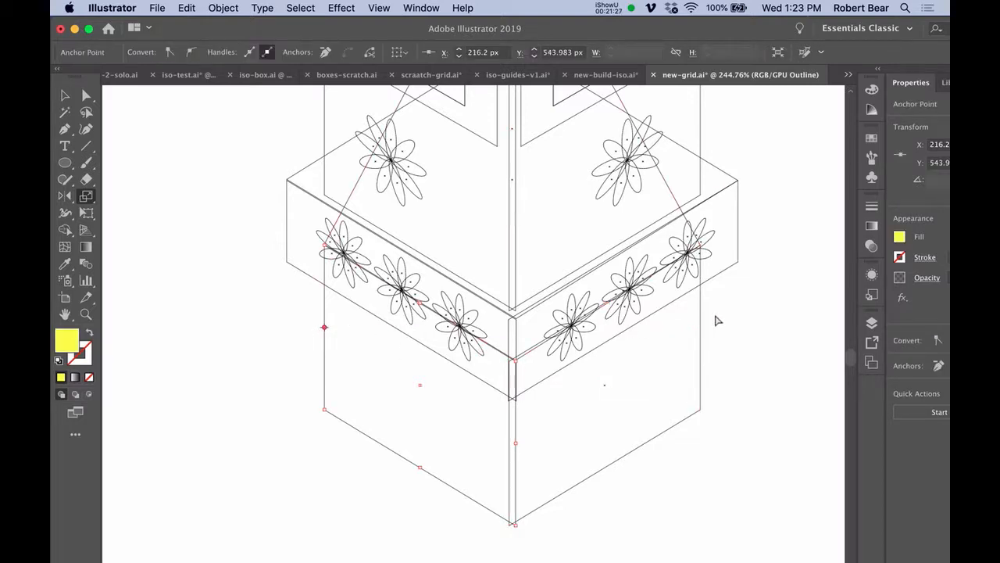
drag(715, 314, 695, 343)
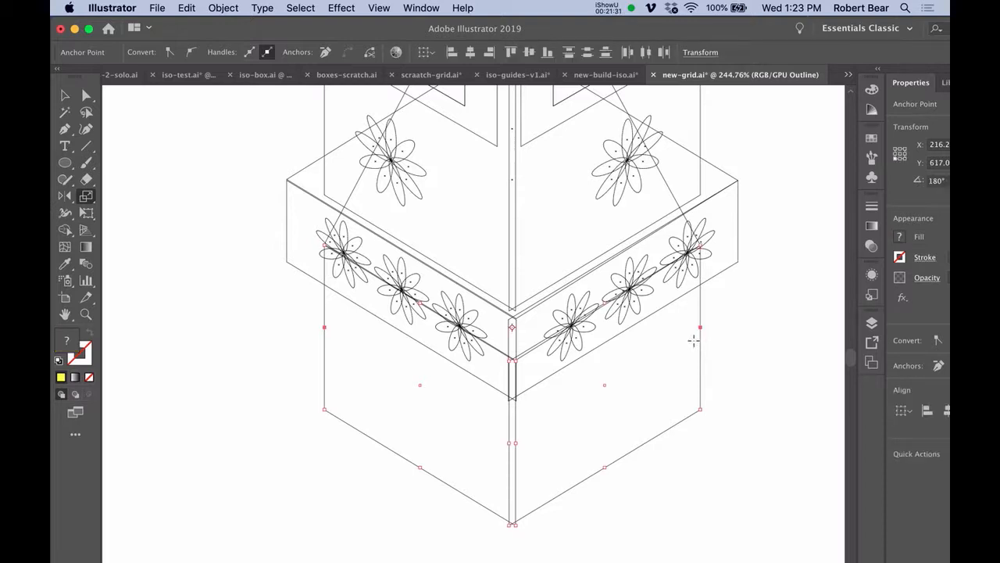
key(Return)
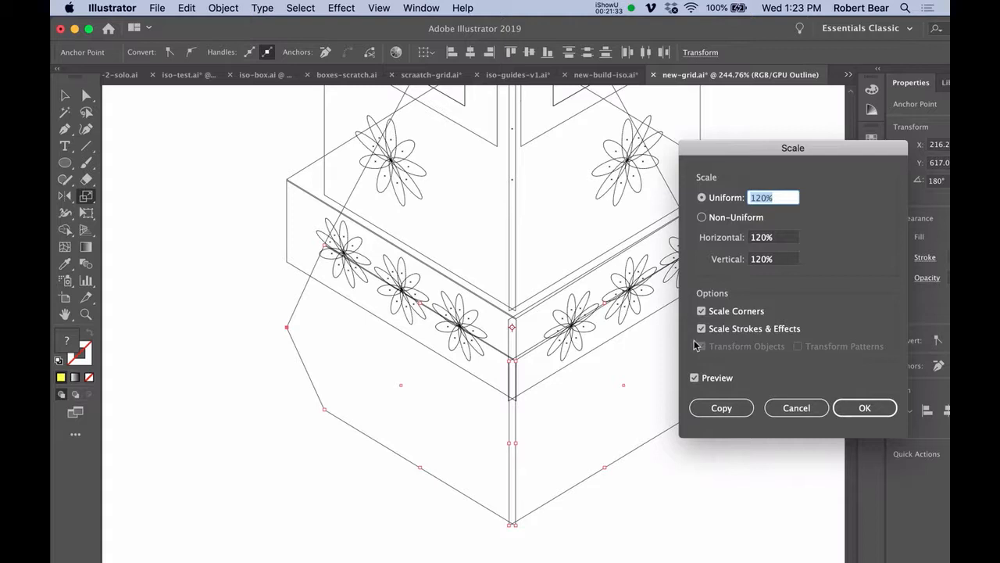
click(702, 311)
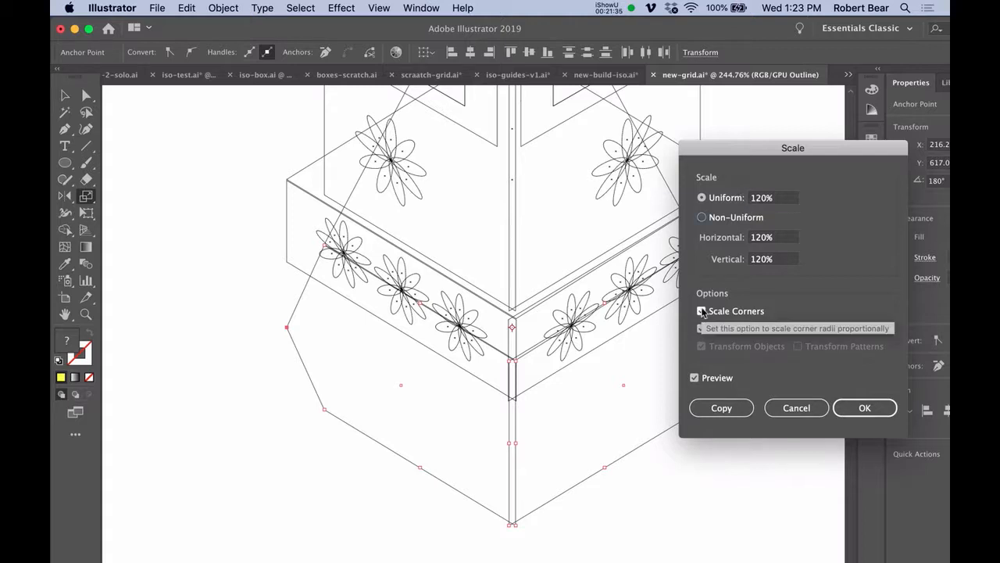
key(Tab)
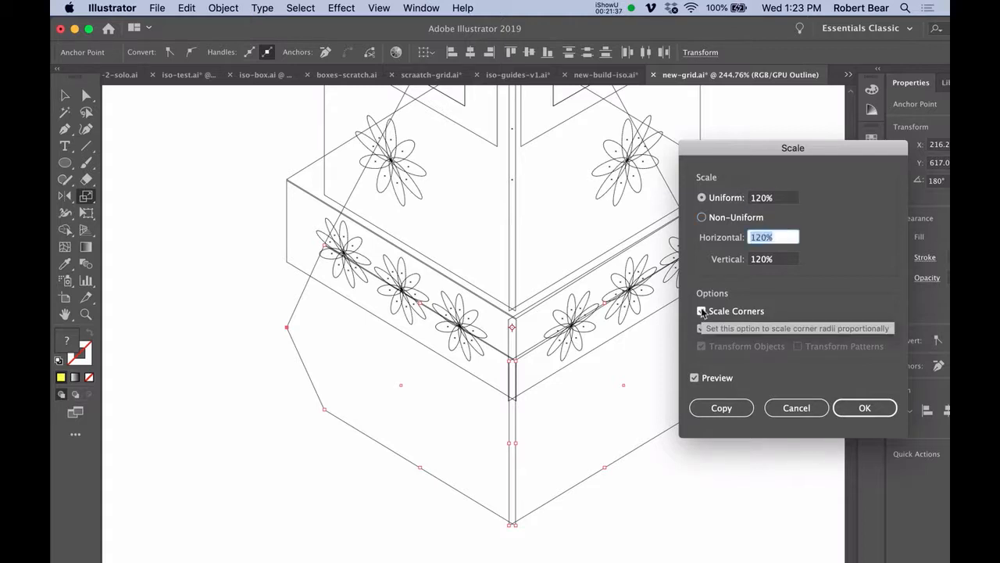
text(110)
key(Tab)
text(100)
key(Return)
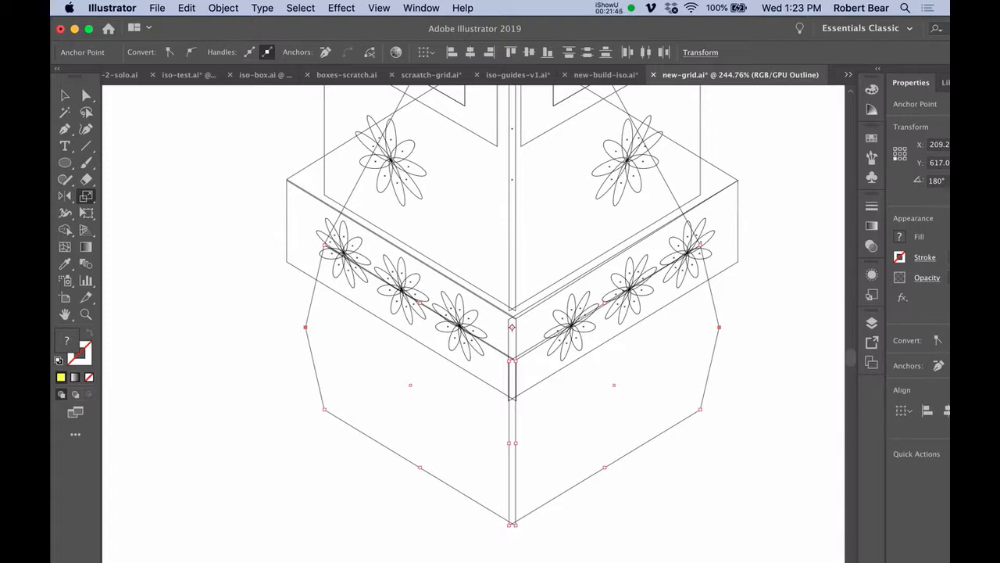
Step: Restore the color preview and scale the bottom box's yellow and red faces together to 110% horizontally and 100% vertically
key(super+y)
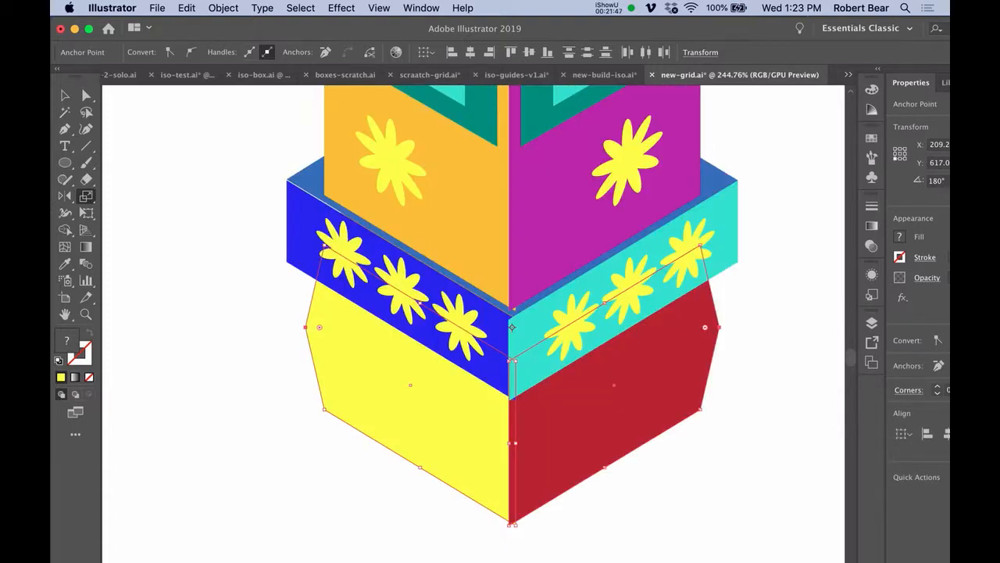
key(super+shift+a)
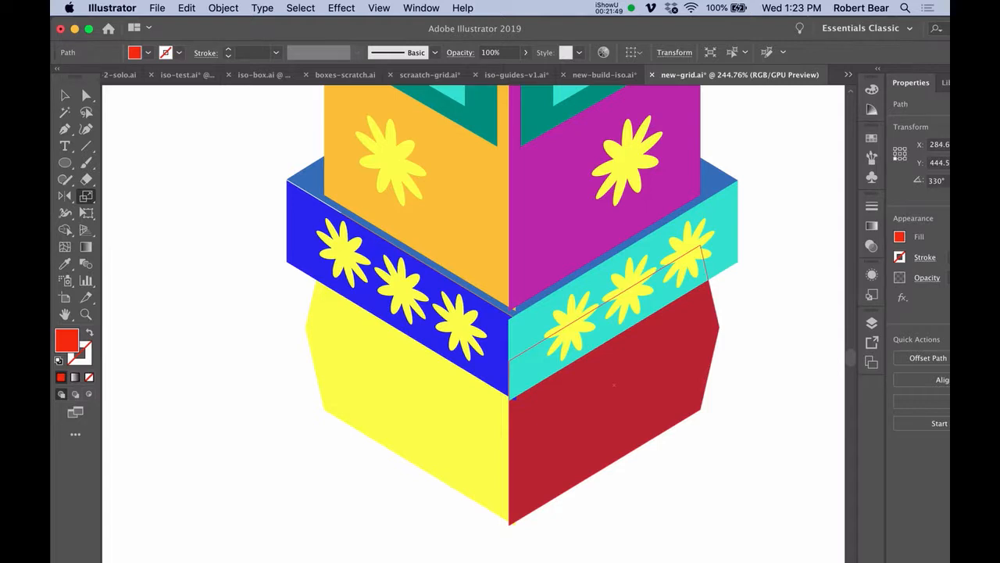
key(super+z)
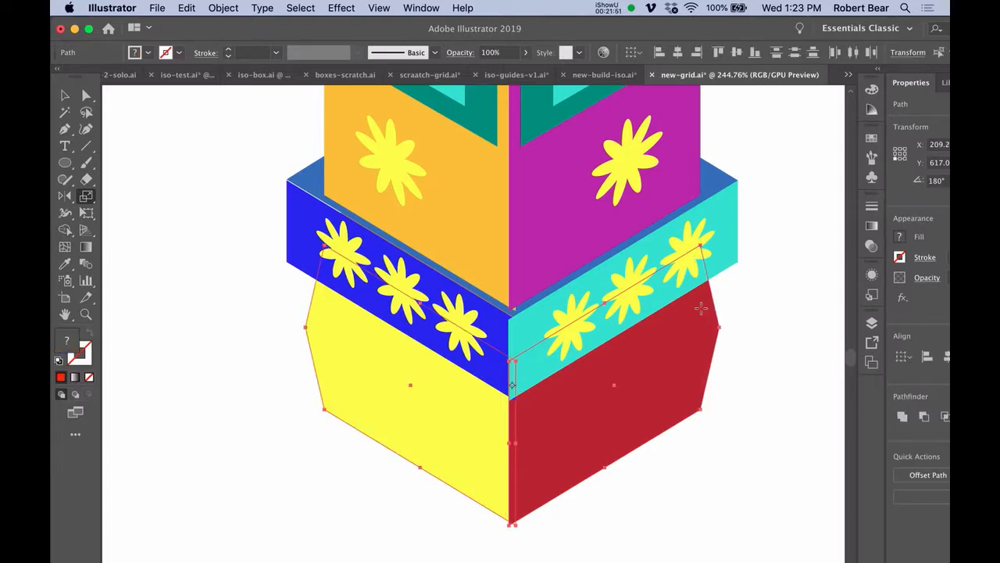
key(Return)
key(Return)
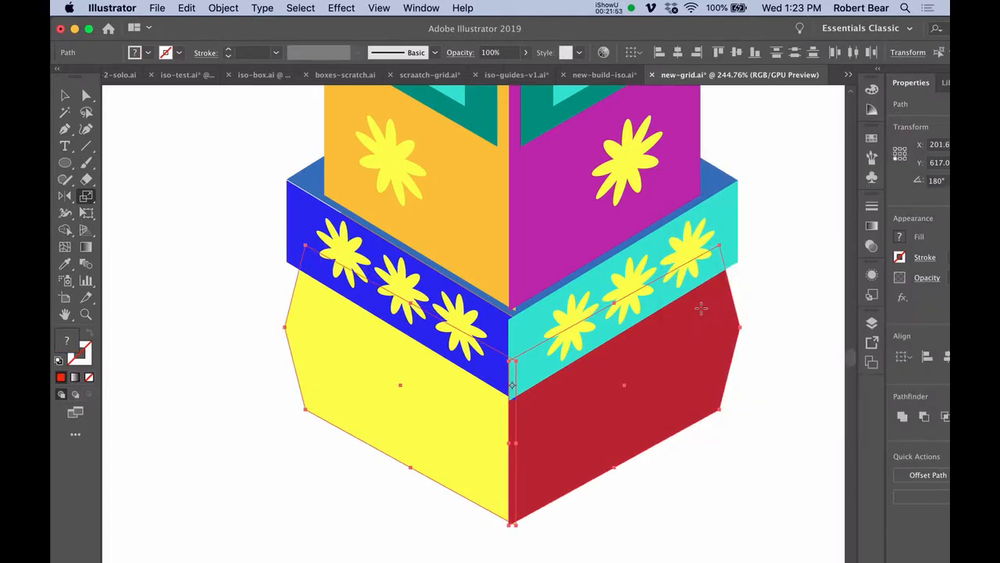
Step: Try repeating the horizontal widening on the yellow and red bottom faces, and undo the repeats
key(super+d)
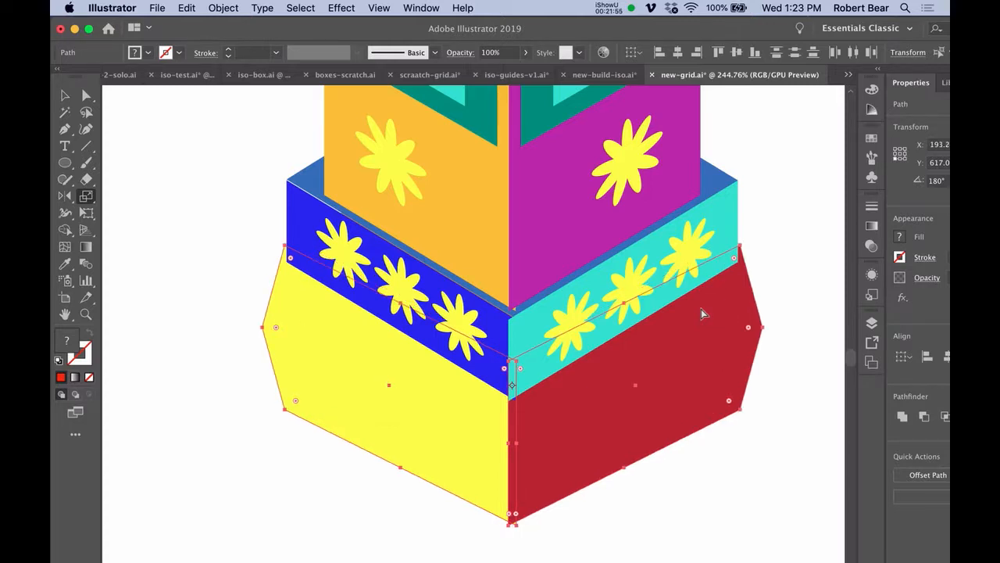
key(super+d)
key(super+z)
key(super+z)
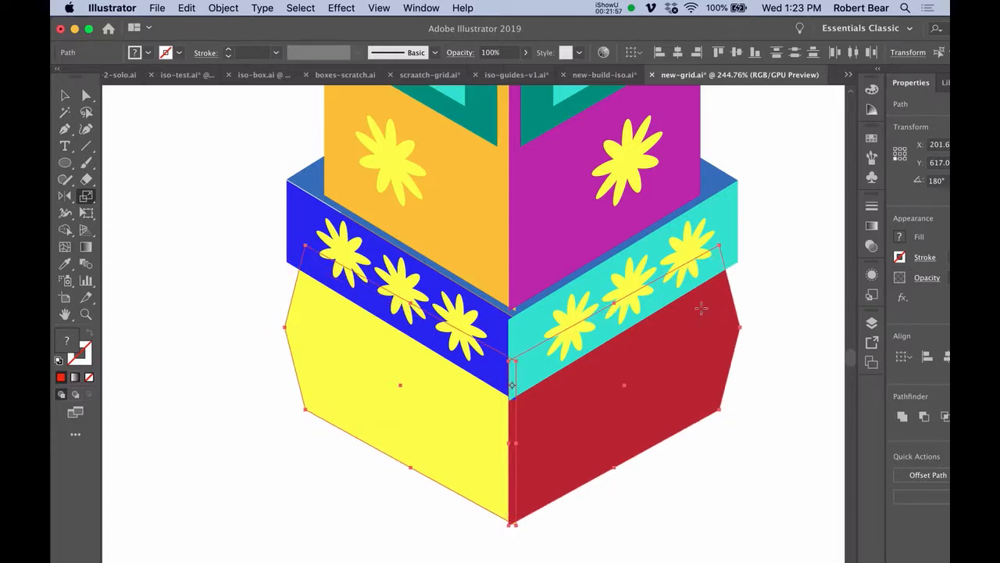
Step: Try scaling the bottom faces to 89% horizontally and deleting them, and undo both changes
key(Return)
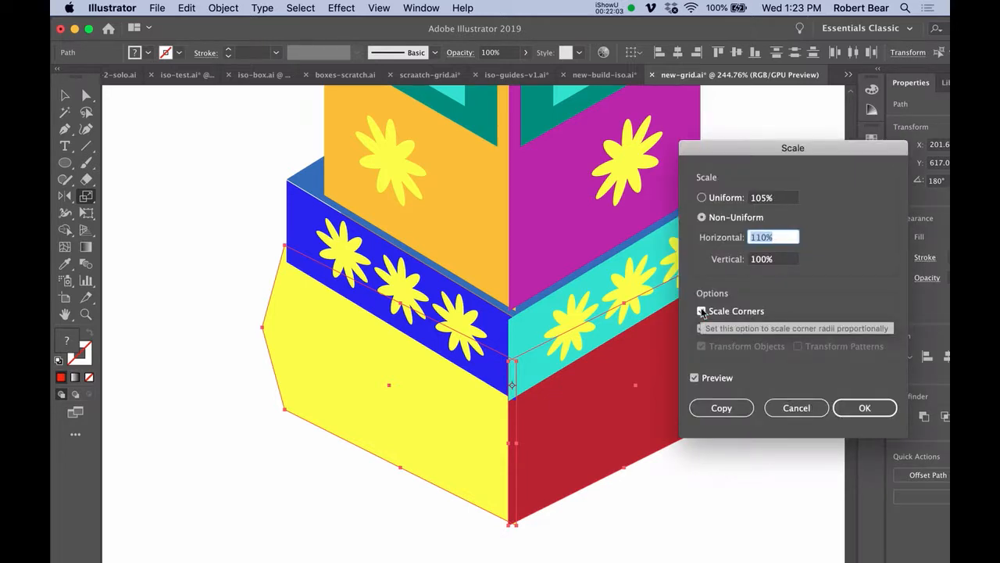
text(89)
key(Return)
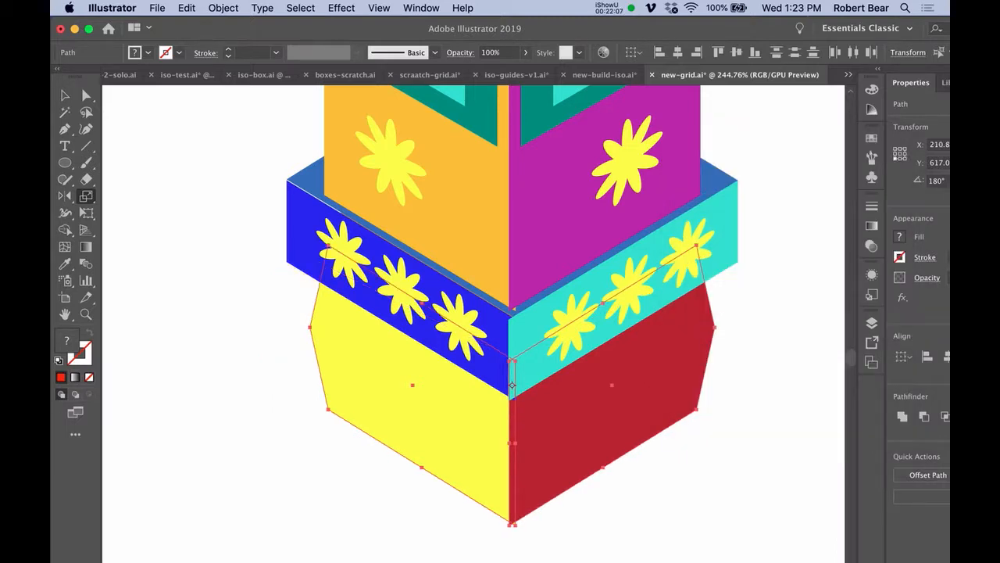
key(Delete)
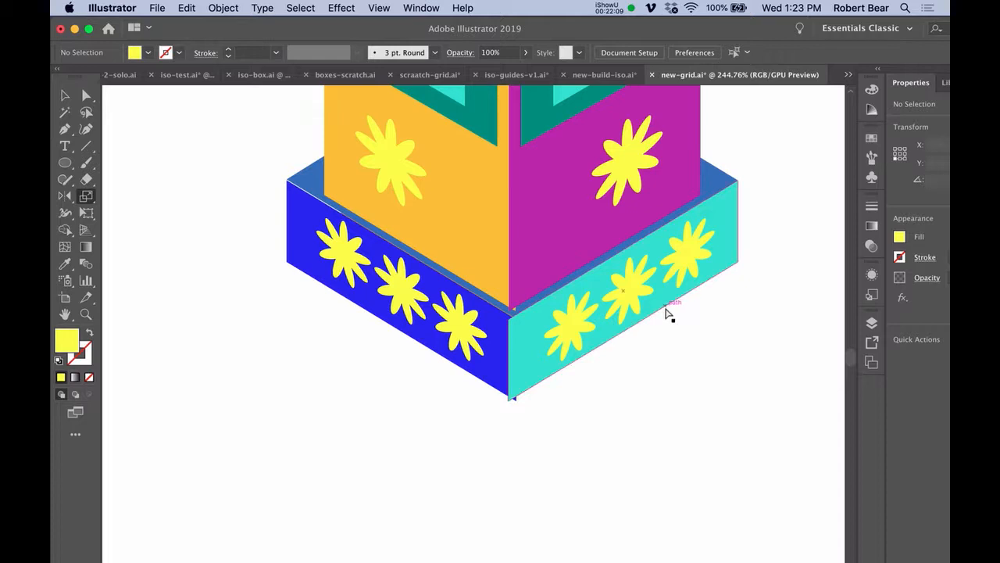
key(super+z)
key(super+z)
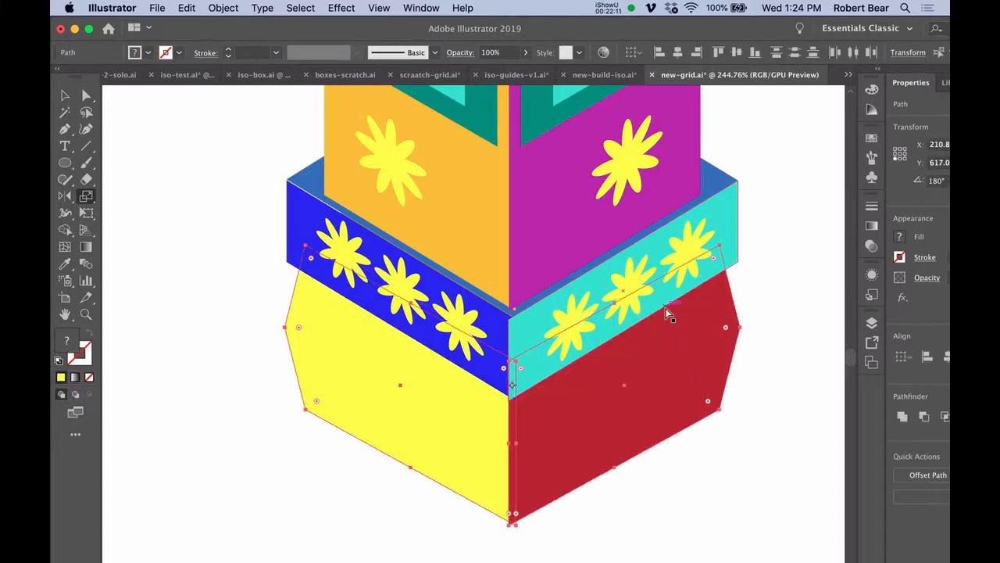
Step: Select only the midpoint anchors on the bottom box's outer left and right edges and scale them to 90% horizontally
drag(268, 313, 297, 342)
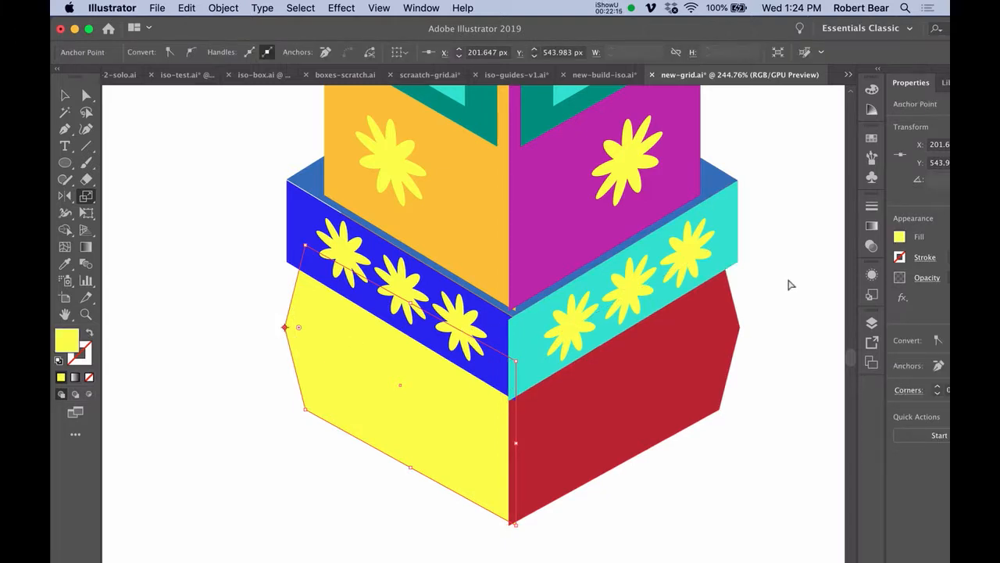
drag(742, 325, 731, 337)
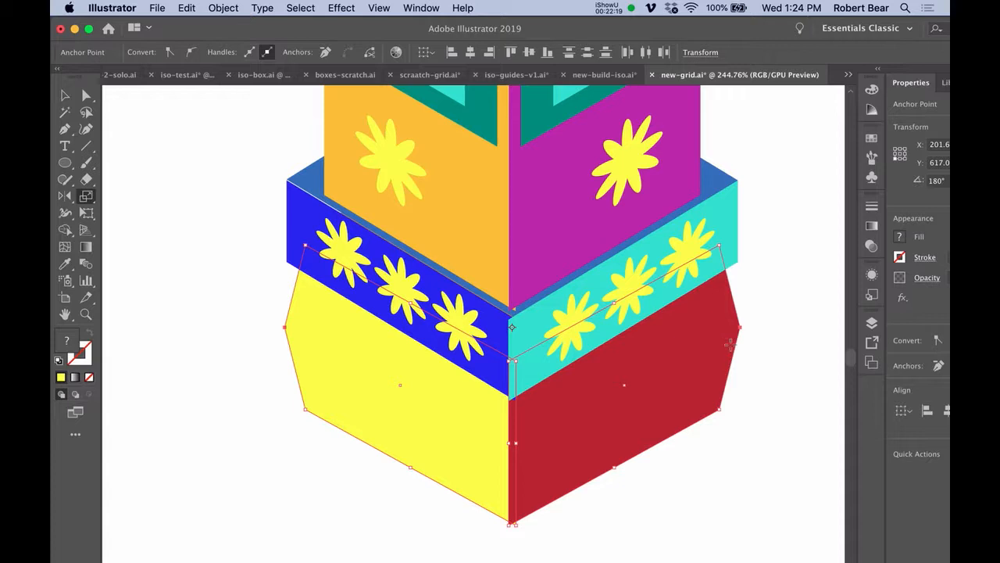
key(Return)
text(90)
key(Return)
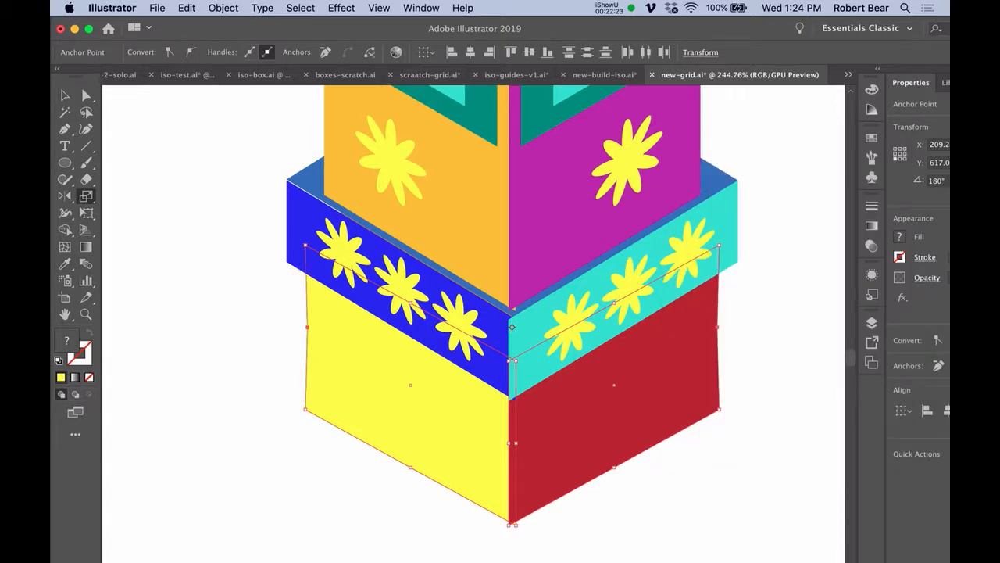
Step: Repeat the 90% scaling of the outer midpoint anchors five times to pinch the bottom box's sides inward
key(super+d)
key(super+d)
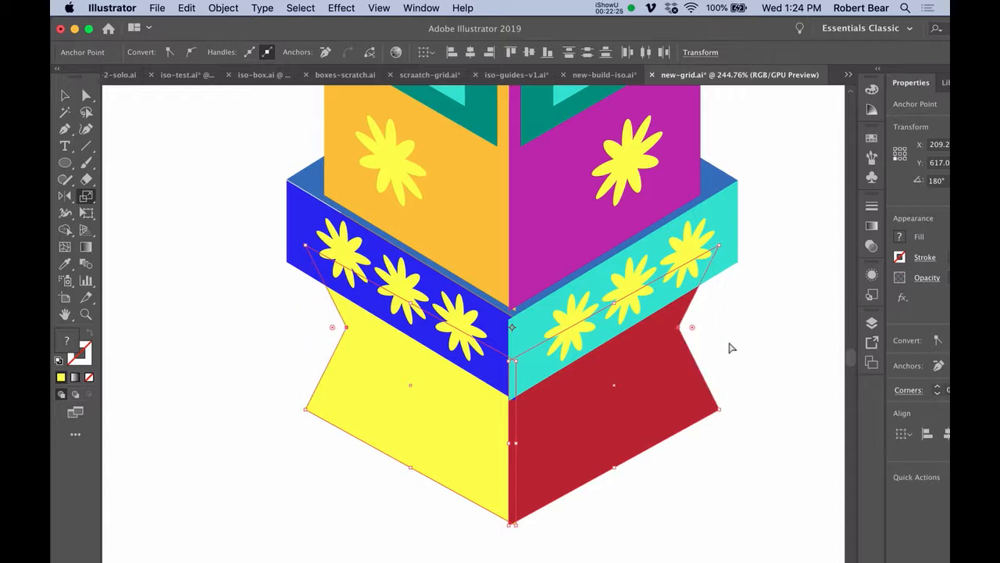
key(super+d)
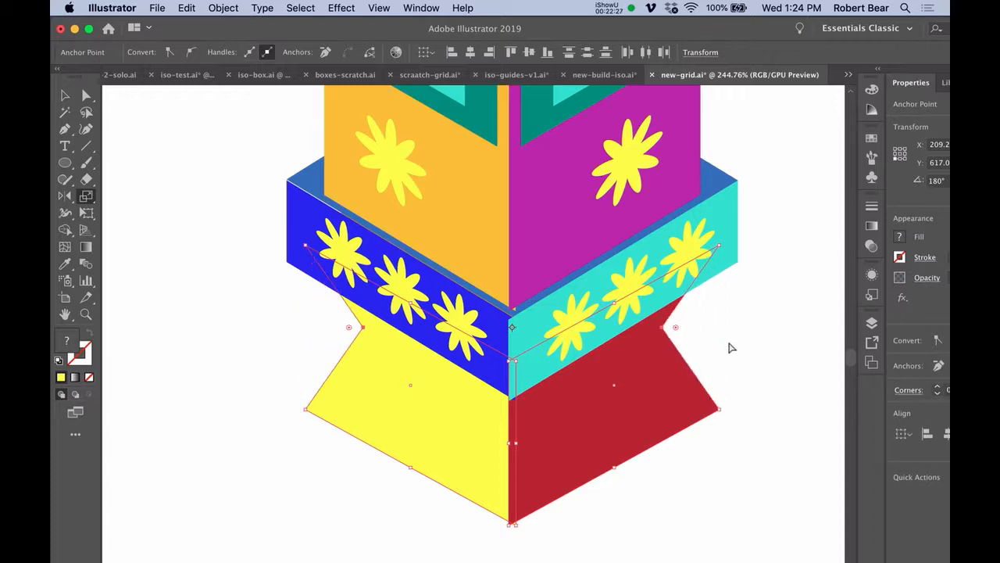
key(super+d)
key(super+d)
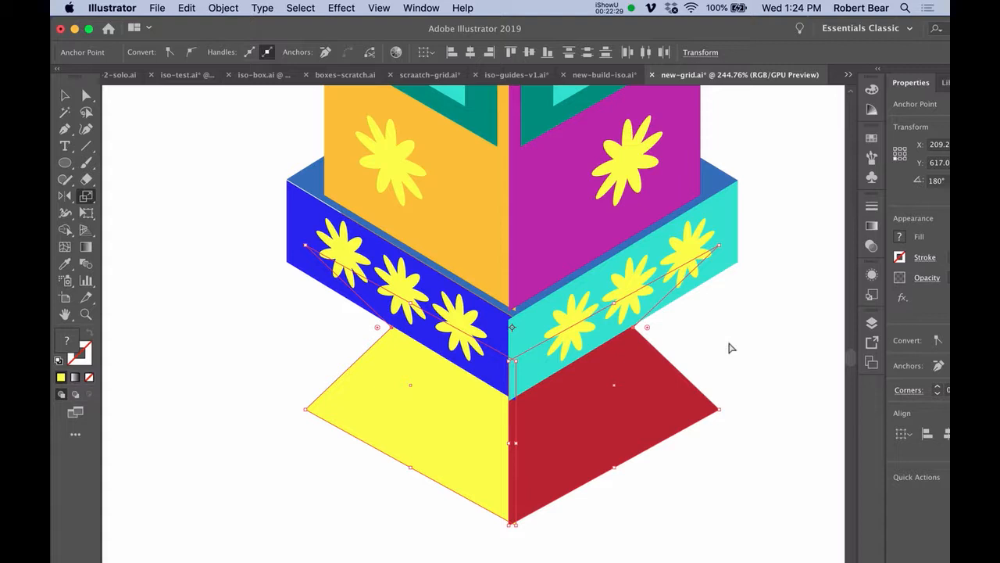
Step: Undo the last four repeats of the anchor scaling, keeping a slight inward pinch, and deselect the artwork
key(super+d)
key(super+d)
key(super+d)
key(super+d)
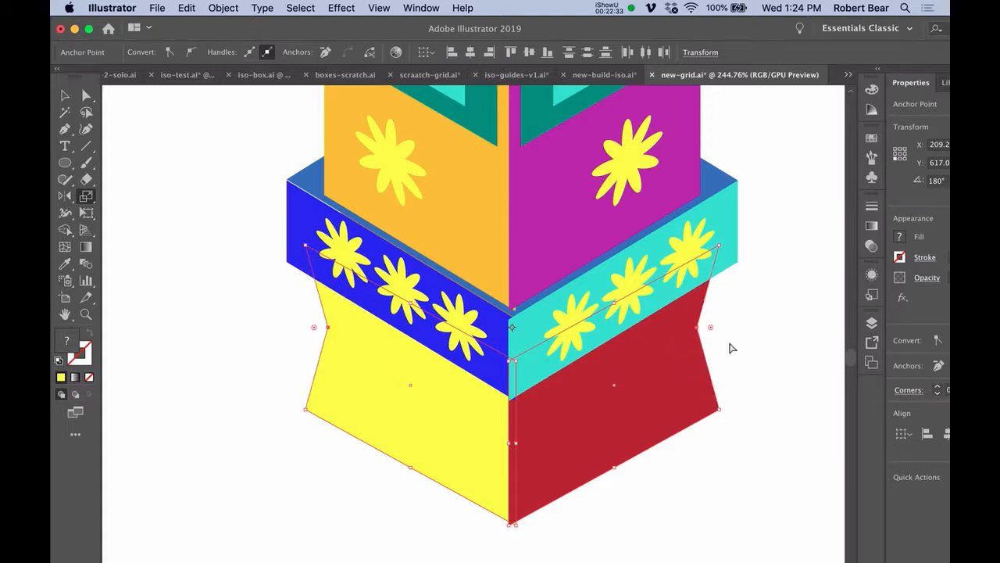
key(super+0)
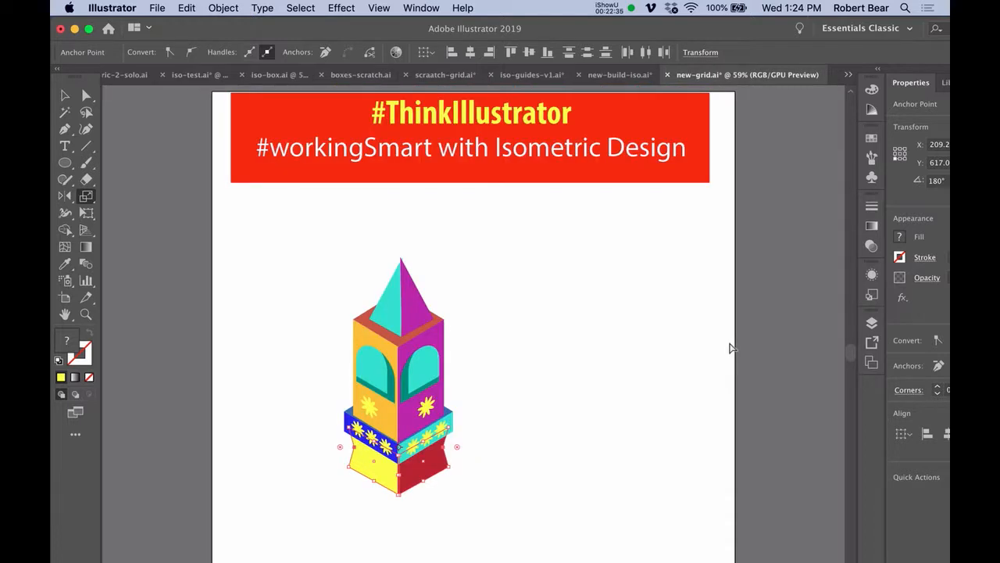
key(super+shift+a)
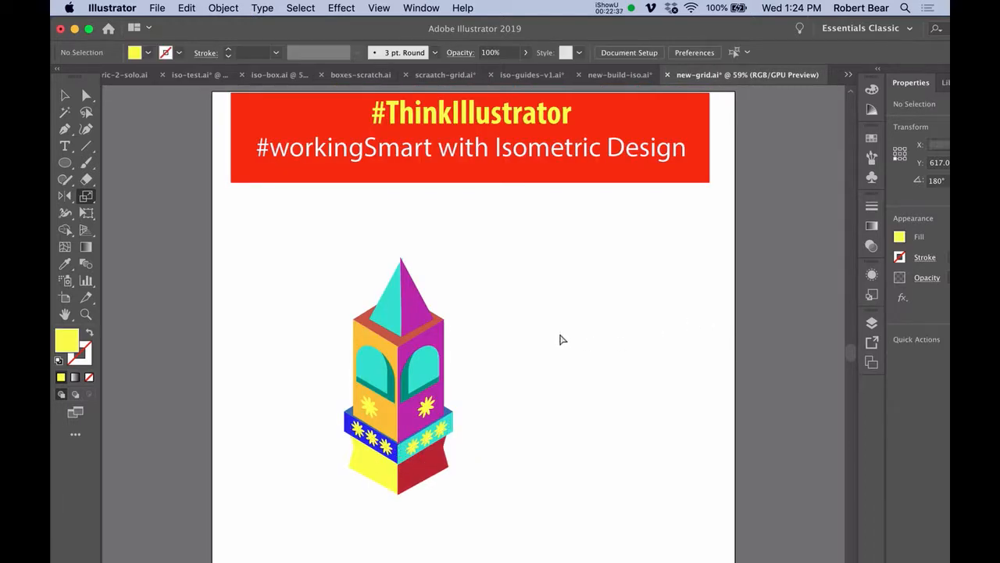